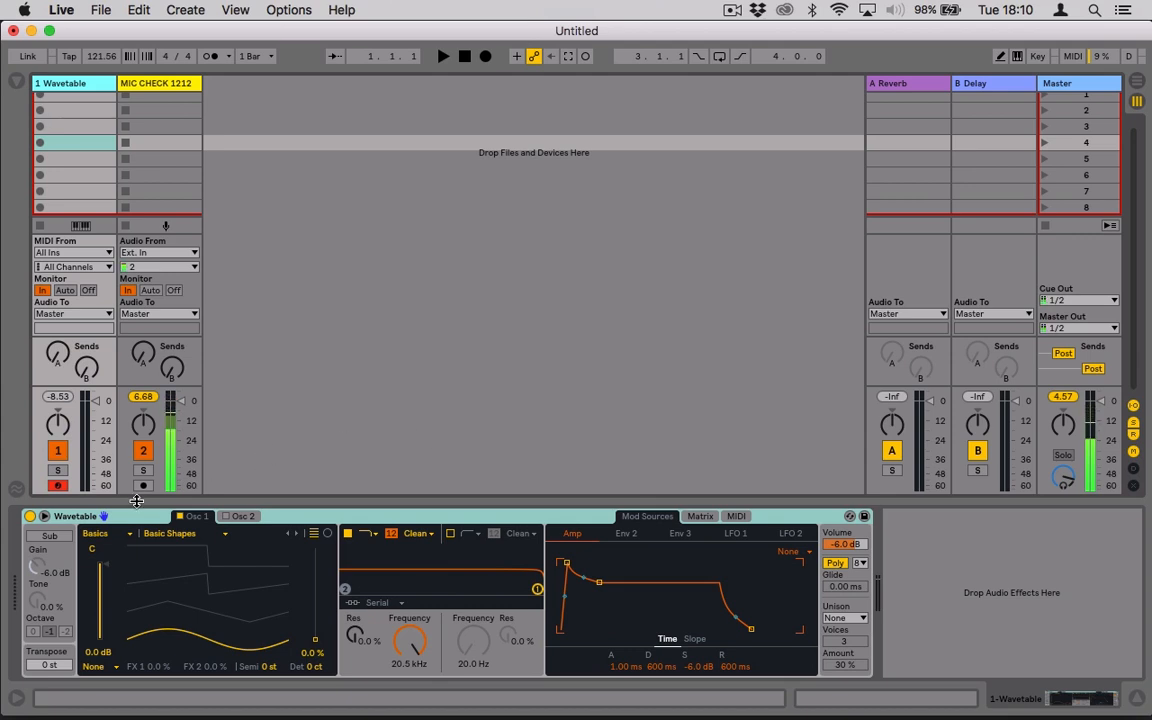
# - Expand the Wavetable device's editor view and switch the sub oscillator on and back off
pyautogui.click(43, 517)
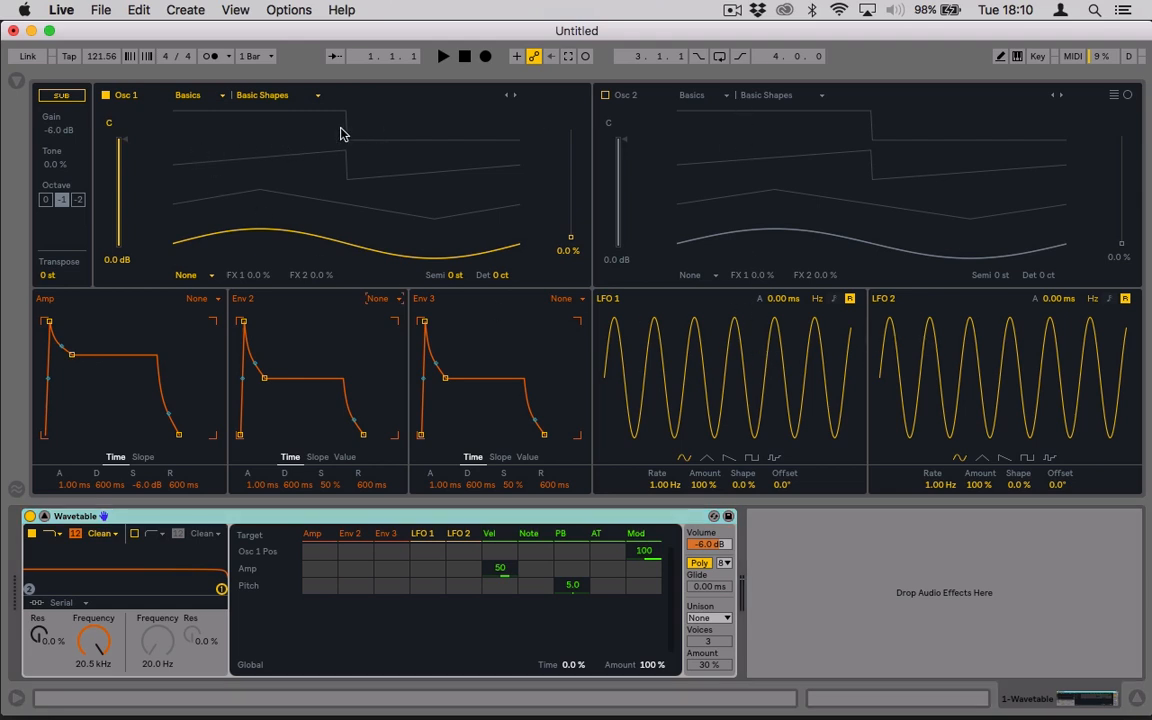
pyautogui.click(60, 95)
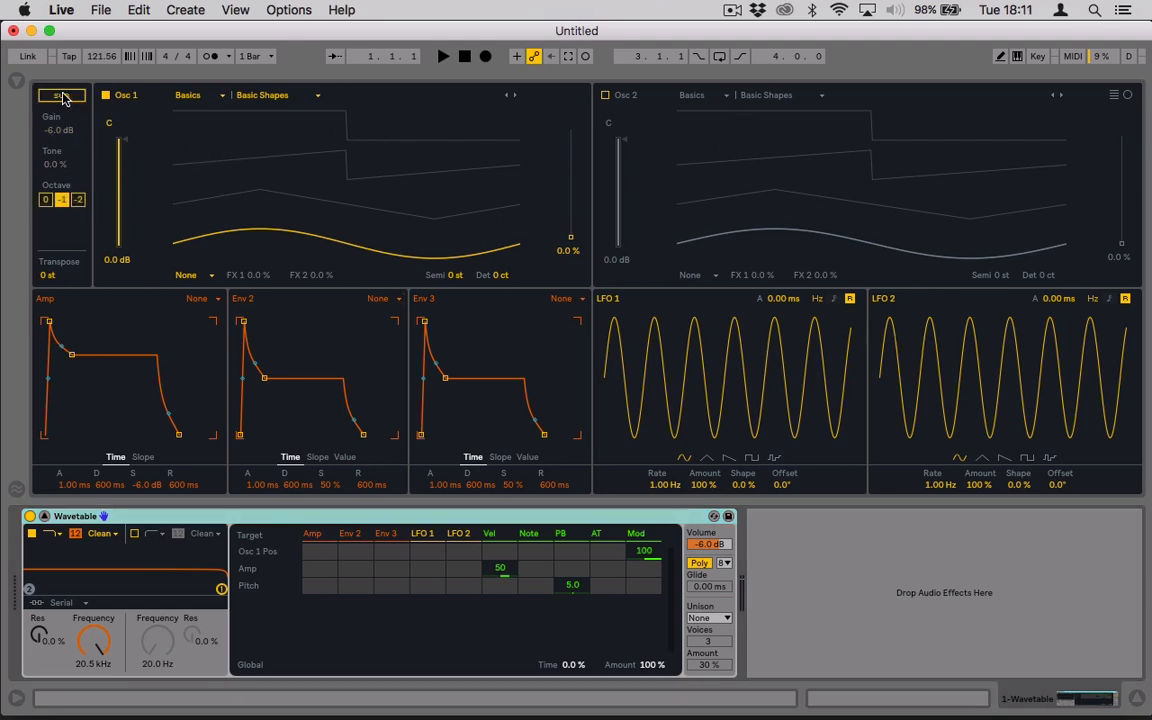
pyautogui.click(62, 98)
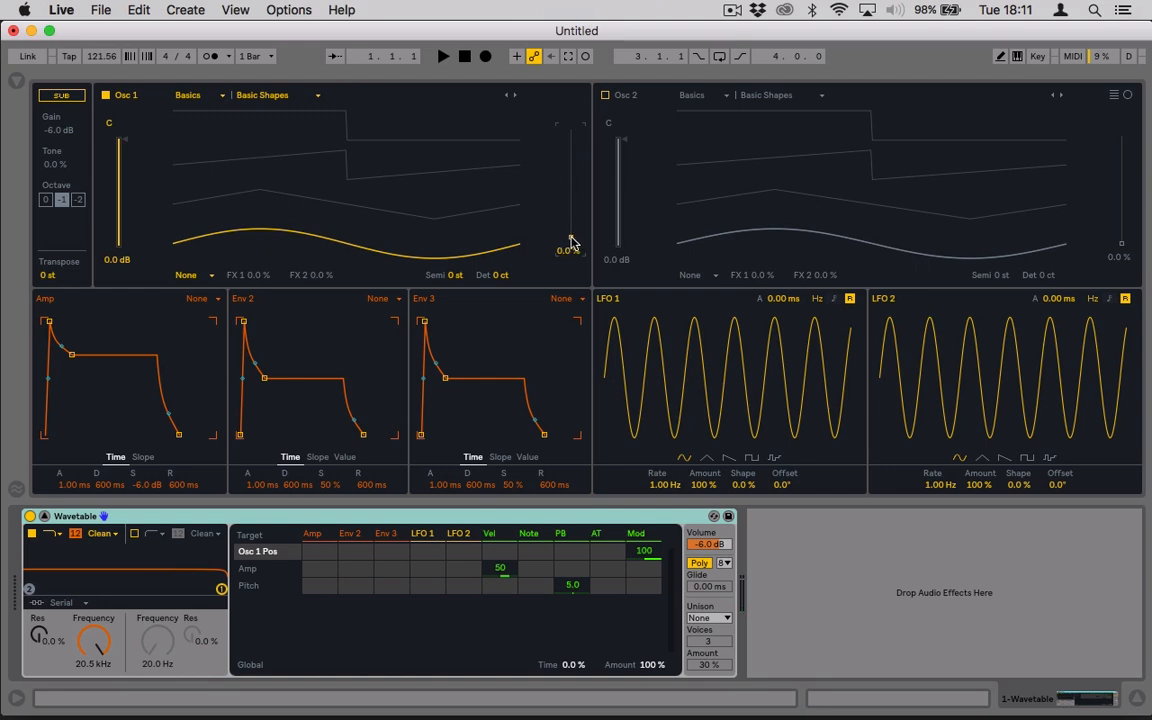
# - Keep Osc 1's wavetable position at 0% and turn on Osc 2
pyautogui.moveTo(572, 242)
pyautogui.mouseDown()
pyautogui.moveTo(571, 134)
pyautogui.moveTo(571, 240)
pyautogui.mouseUp()
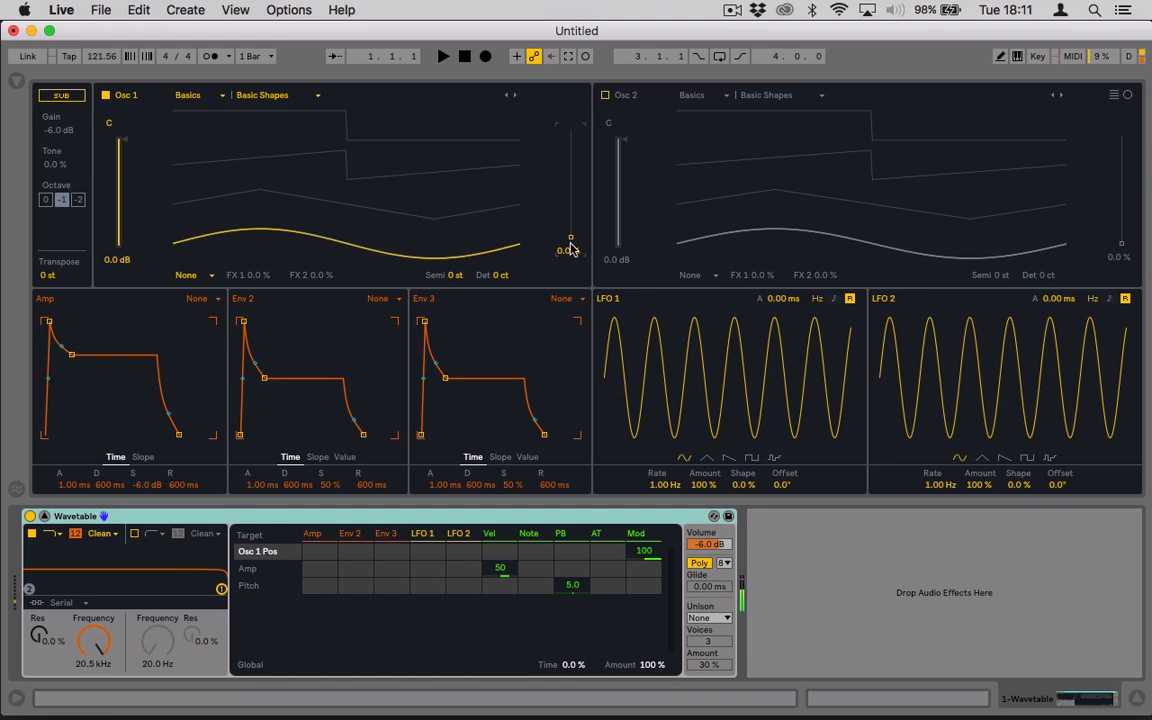
pyautogui.click(606, 95)
pyautogui.moveTo(1120, 248); pyautogui.dragTo(1121, 176)
pyautogui.moveTo(568, 240); pyautogui.dragTo(570, 192)
pyautogui.press('super+z')
pyautogui.press('super+z')
pyautogui.press('super+z')
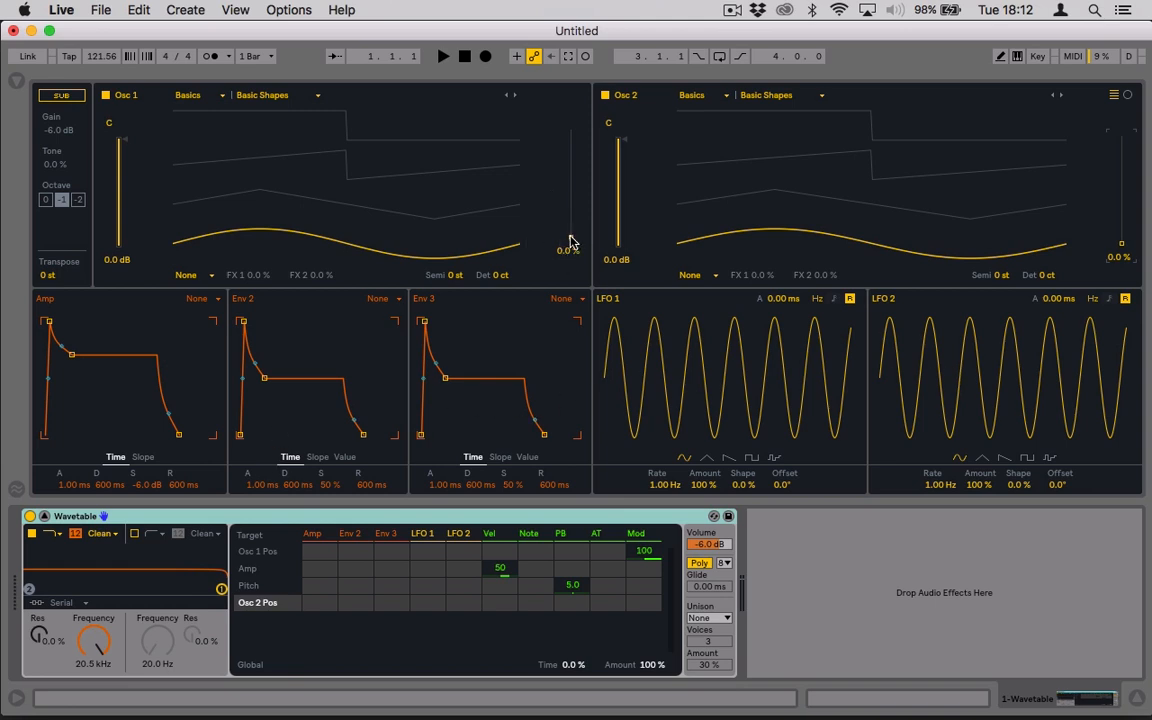
# - Raise Osc 1's wavetable position to 81% and on to 100%, and set Osc 2's position to 34%
pyautogui.moveTo(568, 244); pyautogui.dragTo(568, 151)
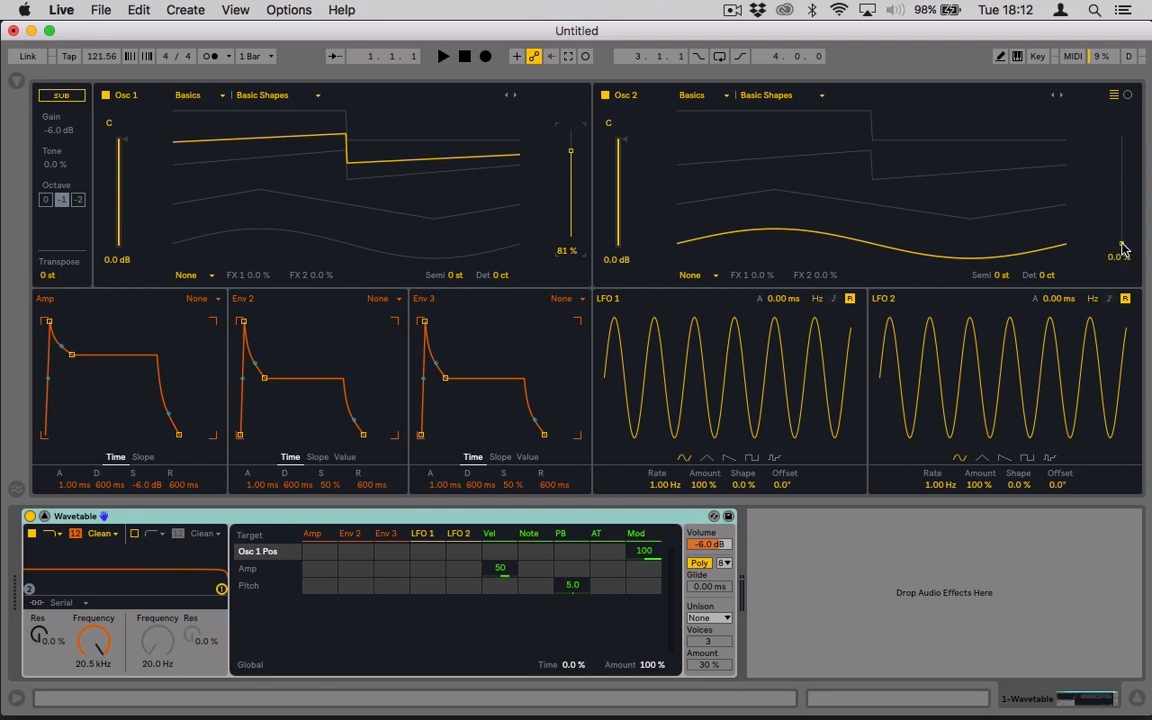
pyautogui.moveTo(1122, 249); pyautogui.dragTo(1122, 210)
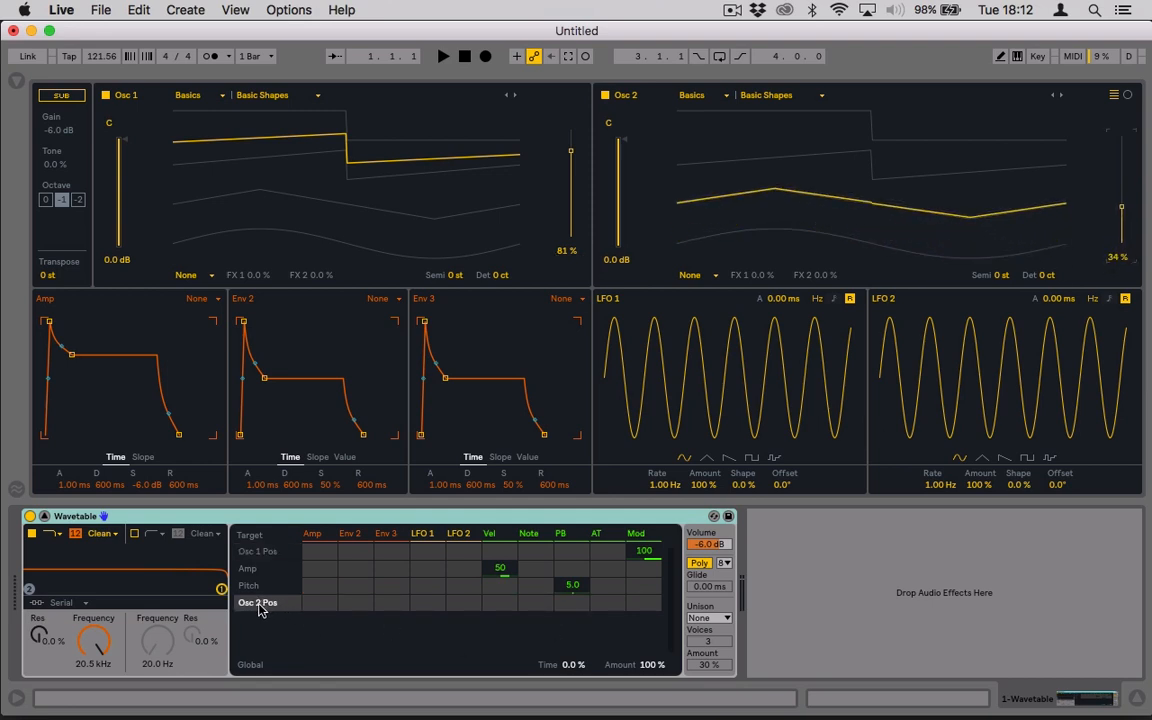
pyautogui.moveTo(571, 153)
pyautogui.mouseDown()
pyautogui.moveTo(571, 180)
pyautogui.moveTo(571, 130)
pyautogui.mouseUp()
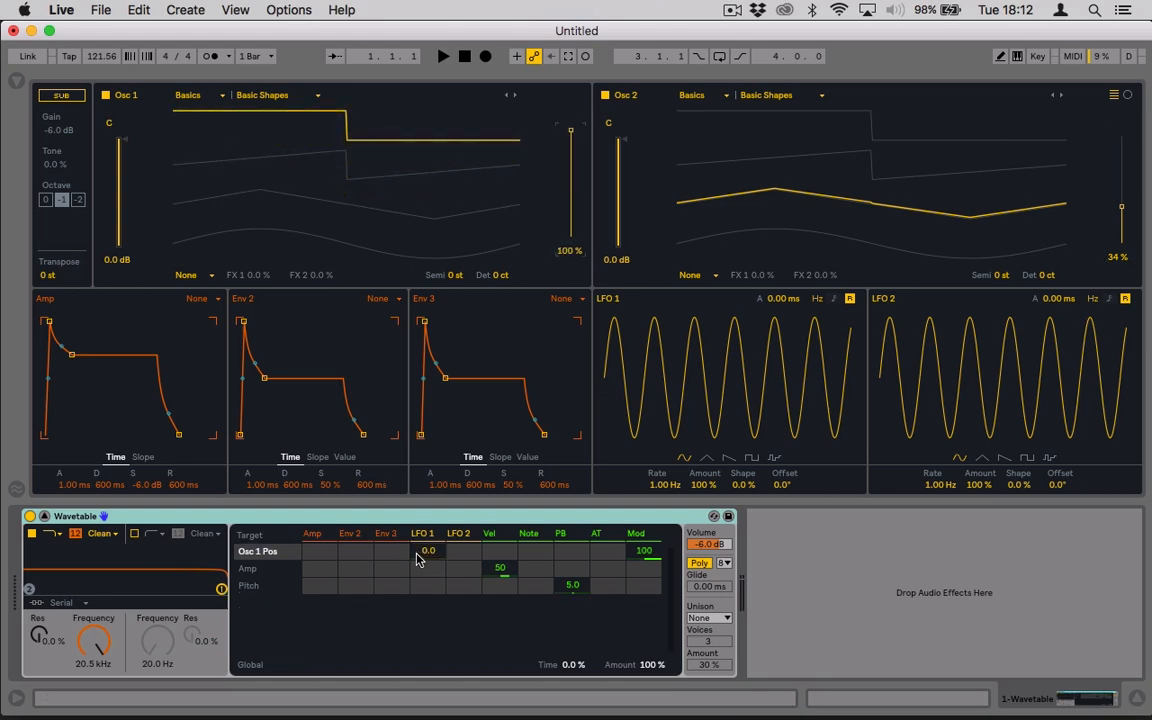
# - With Osc 1's position at 0%, modulate it from LFO 1 by 100 and slow LFO 1's rate to 0.02 Hz
pyautogui.moveTo(428, 560); pyautogui.dragTo(428, 551)
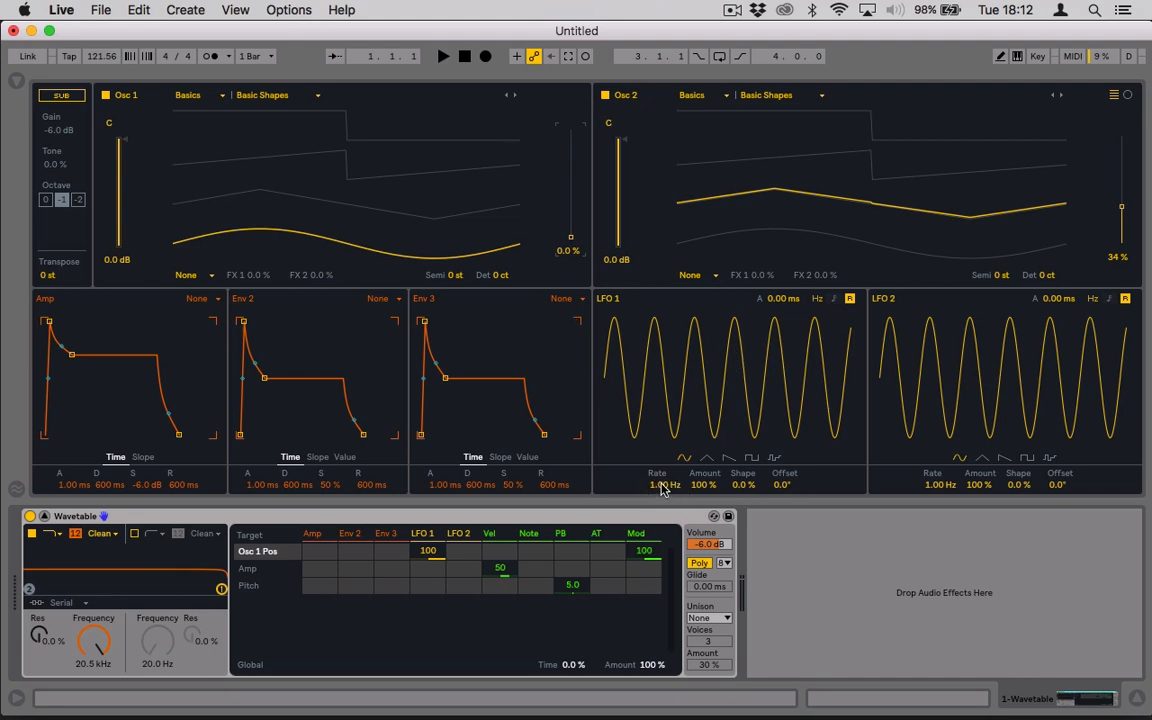
pyautogui.moveTo(663, 485); pyautogui.dragTo(663, 580)
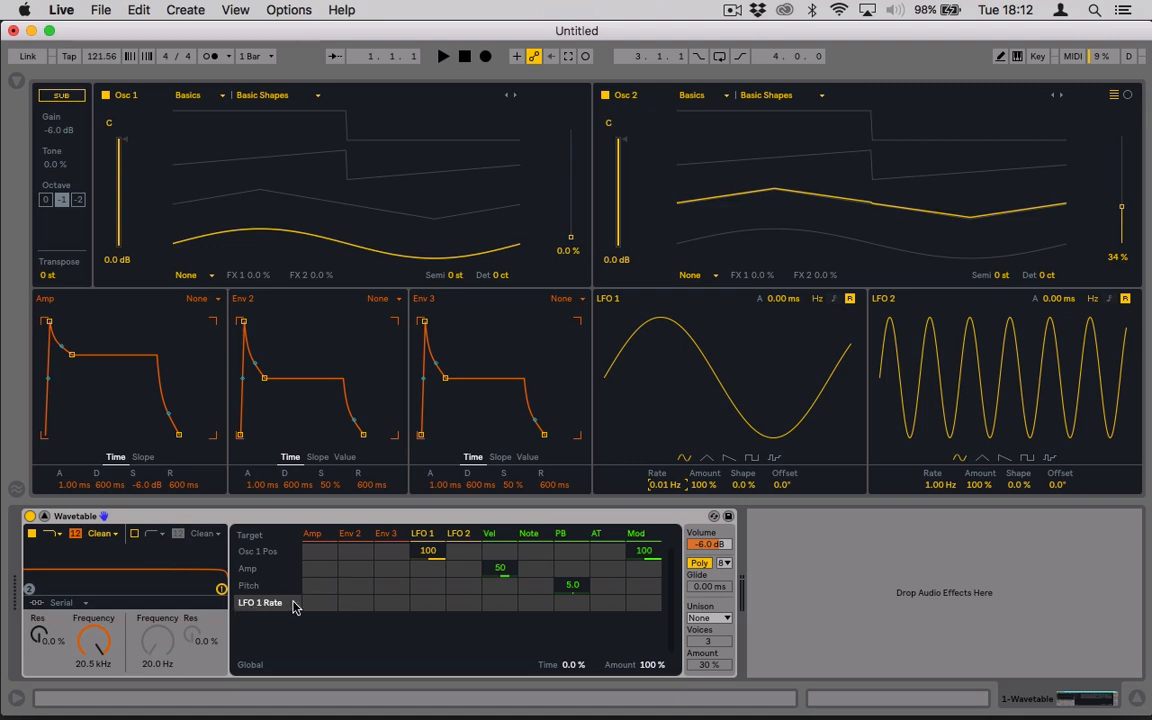
pyautogui.moveTo(663, 485); pyautogui.dragTo(663, 478)
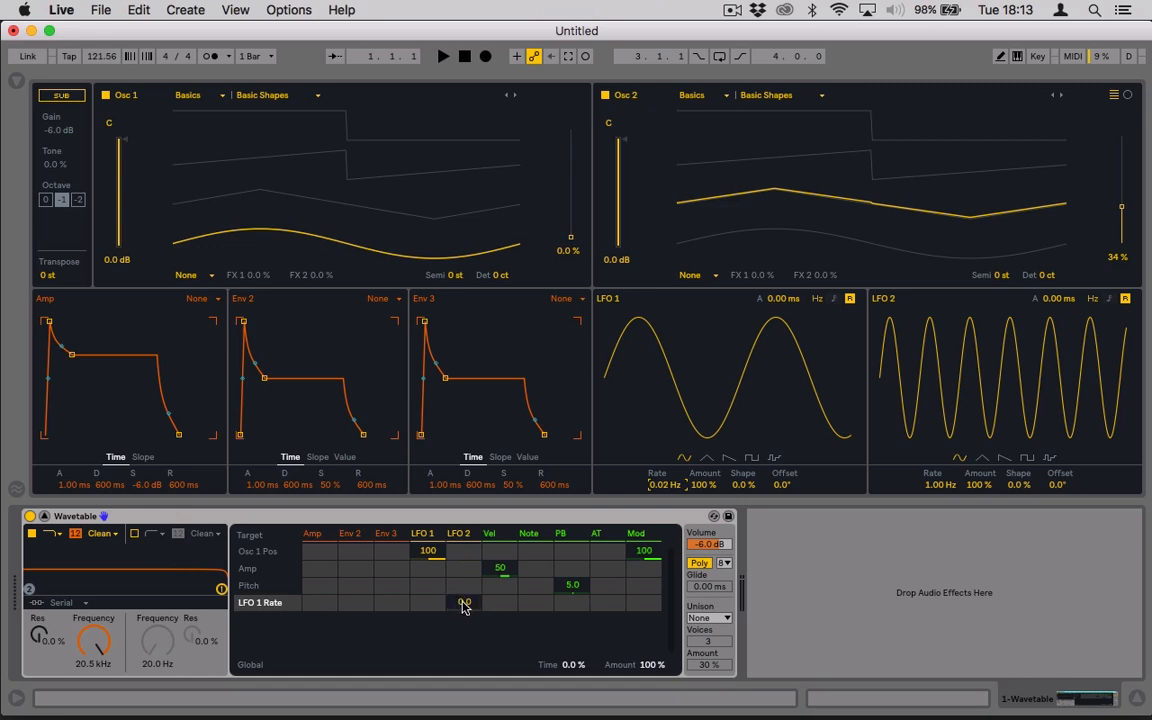
# - Modulate LFO 1's rate from LFO 2 by 100, with LFO 2's rate at 0.06 Hz and LFO 1's at 0.01 Hz
pyautogui.moveTo(463, 607); pyautogui.dragTo(463, 560)
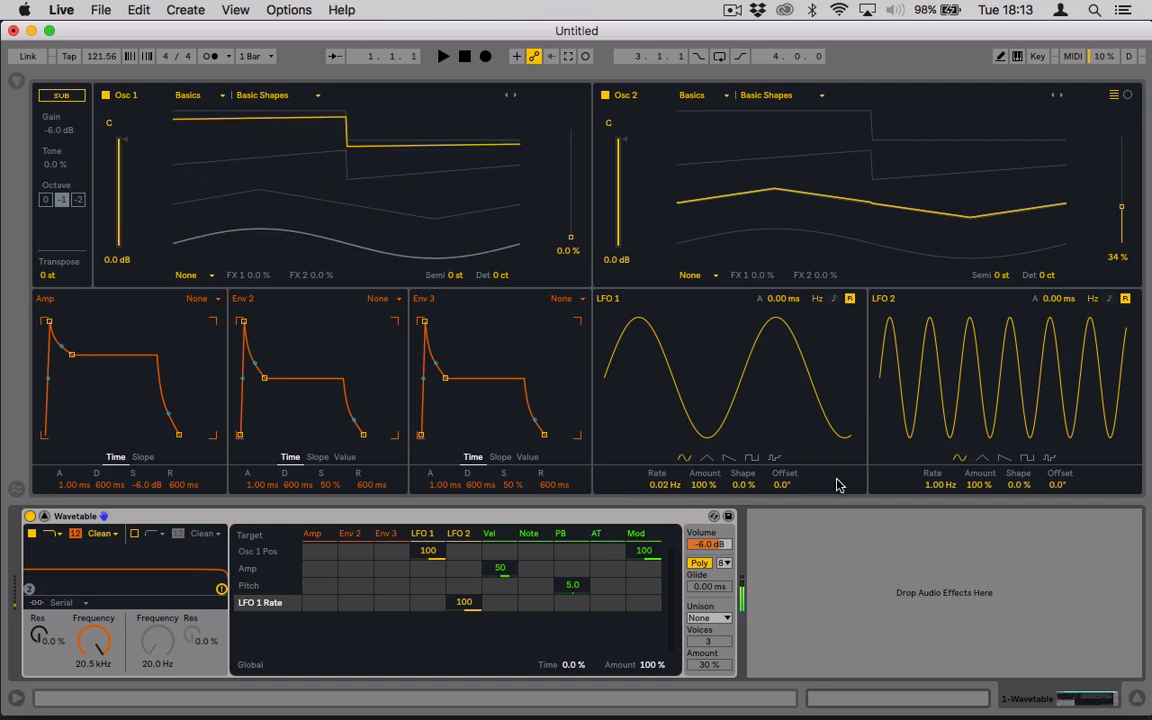
pyautogui.moveTo(941, 484); pyautogui.dragTo(941, 560)
pyautogui.click(664, 484)
pyautogui.moveTo(664, 484); pyautogui.dragTo(664, 490)
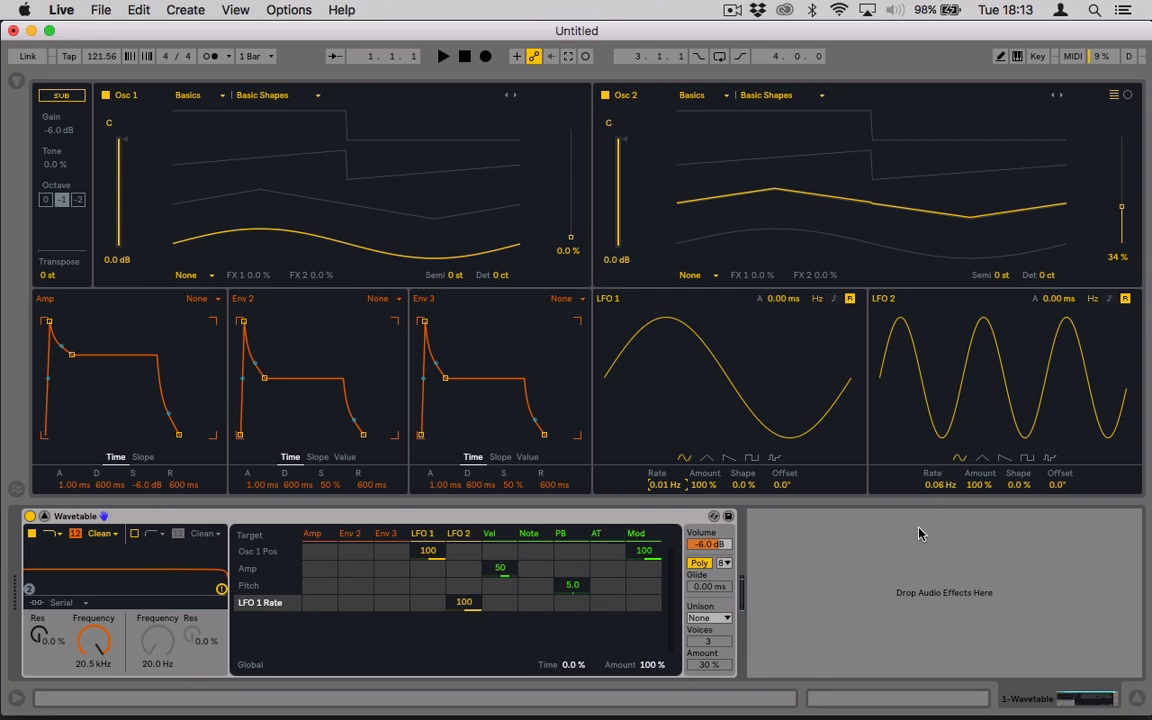
# - Change Osc 1's wavetable category to Complex and set LFO 1's rate to 0.07 Hz
pyautogui.click(262, 96)
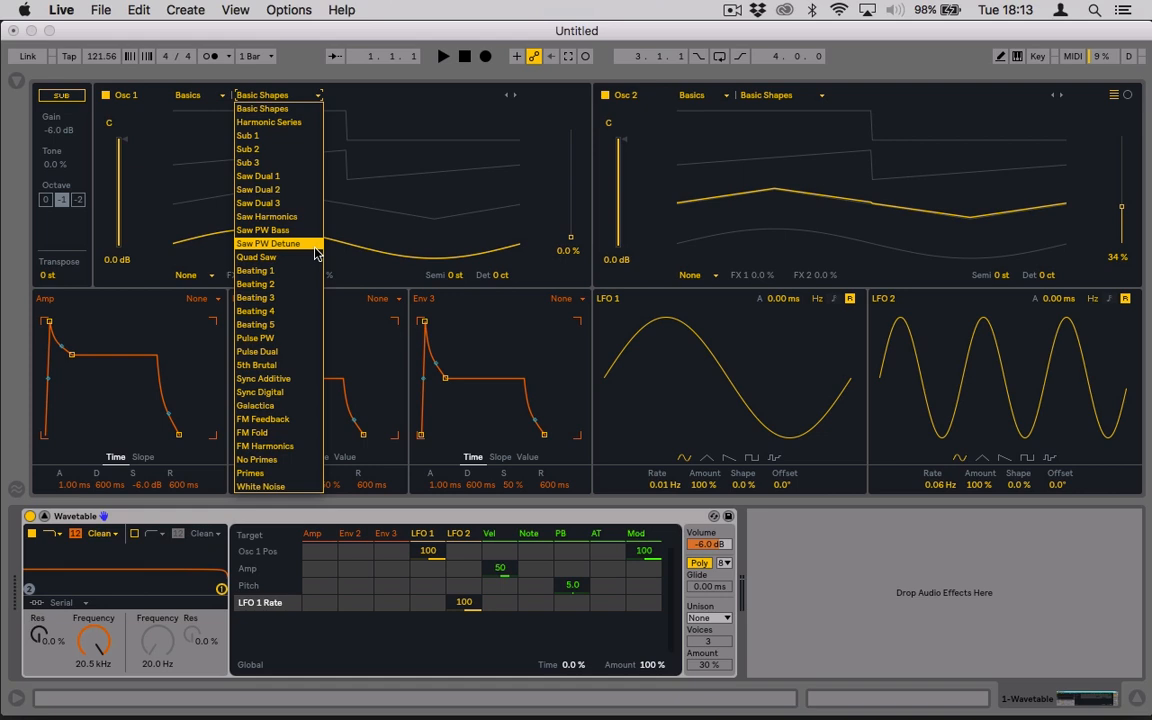
pyautogui.click(181, 85)
pyautogui.click(211, 97)
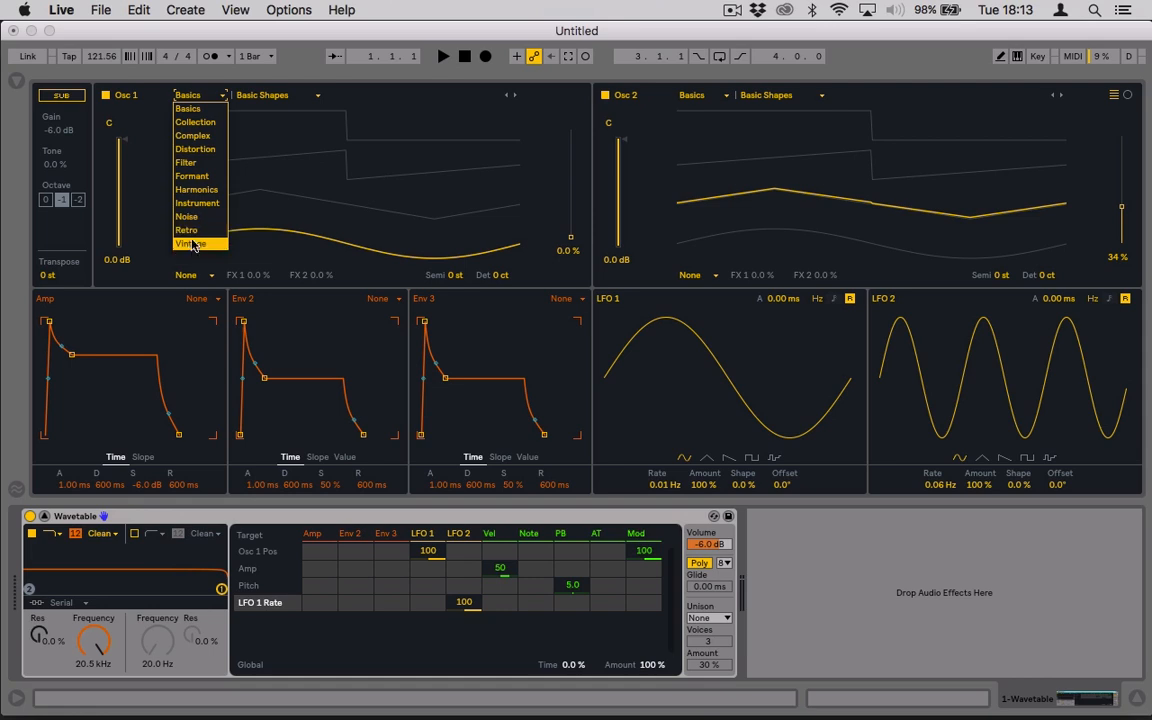
pyautogui.click(188, 108)
pyautogui.click(243, 98)
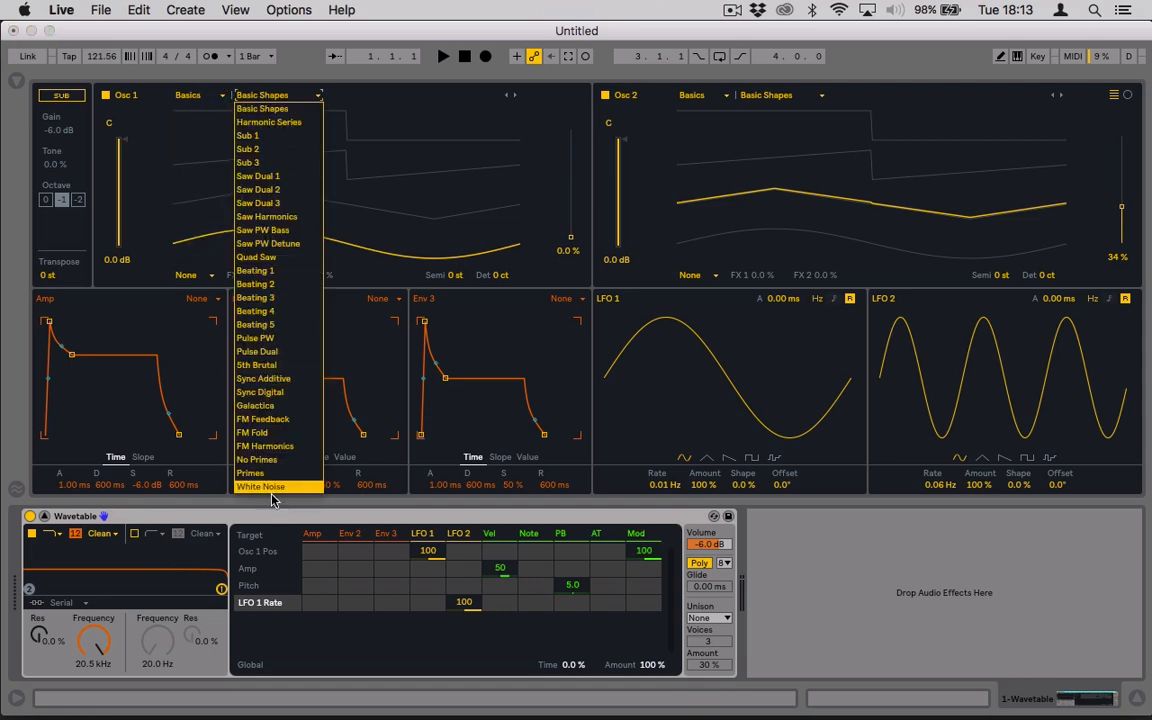
pyautogui.click(205, 98)
pyautogui.click(205, 98)
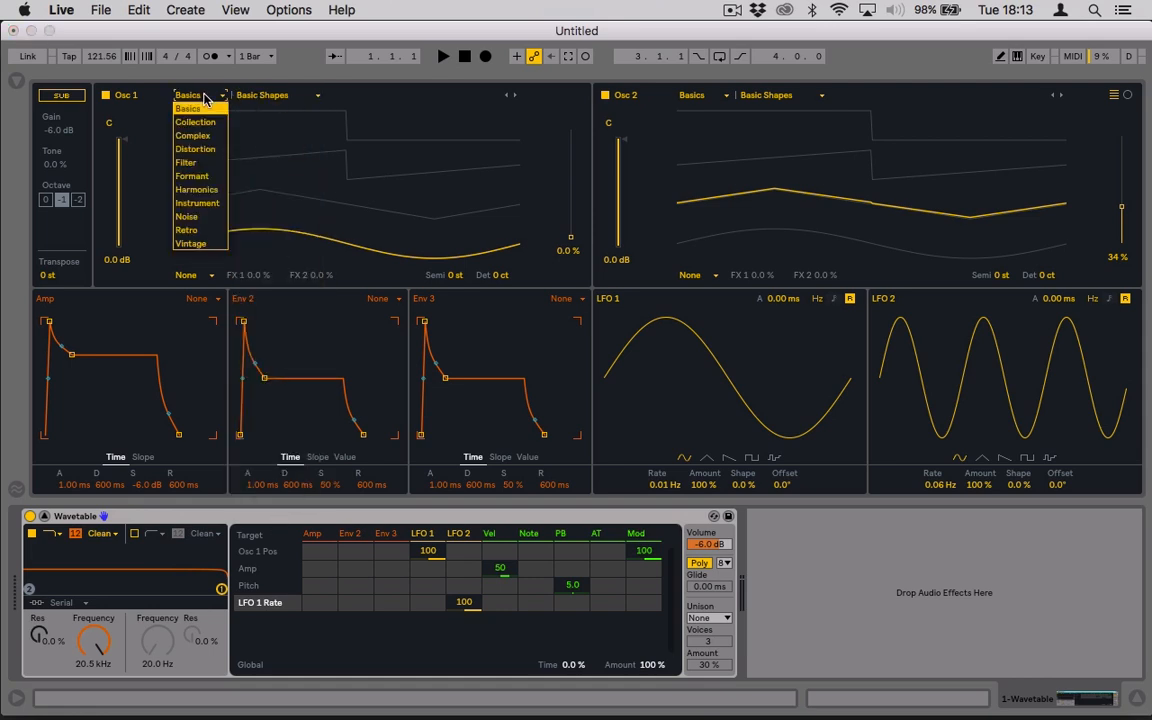
pyautogui.click(192, 135)
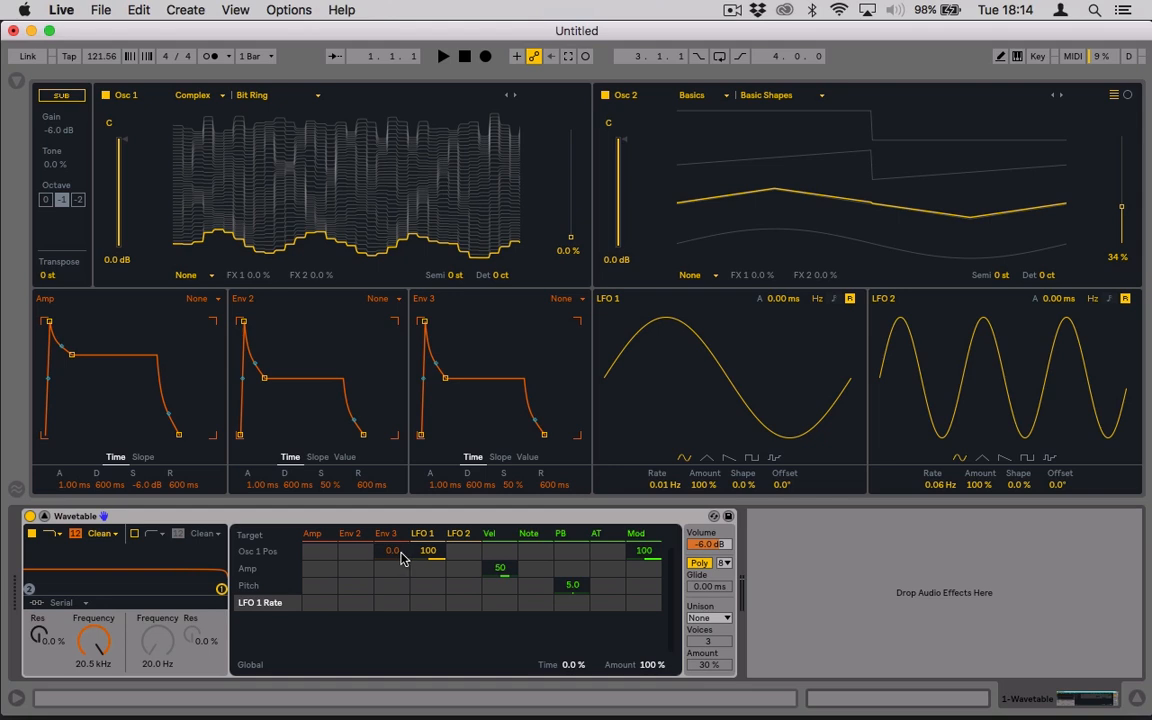
pyautogui.moveTo(662, 485); pyautogui.dragTo(662, 470)
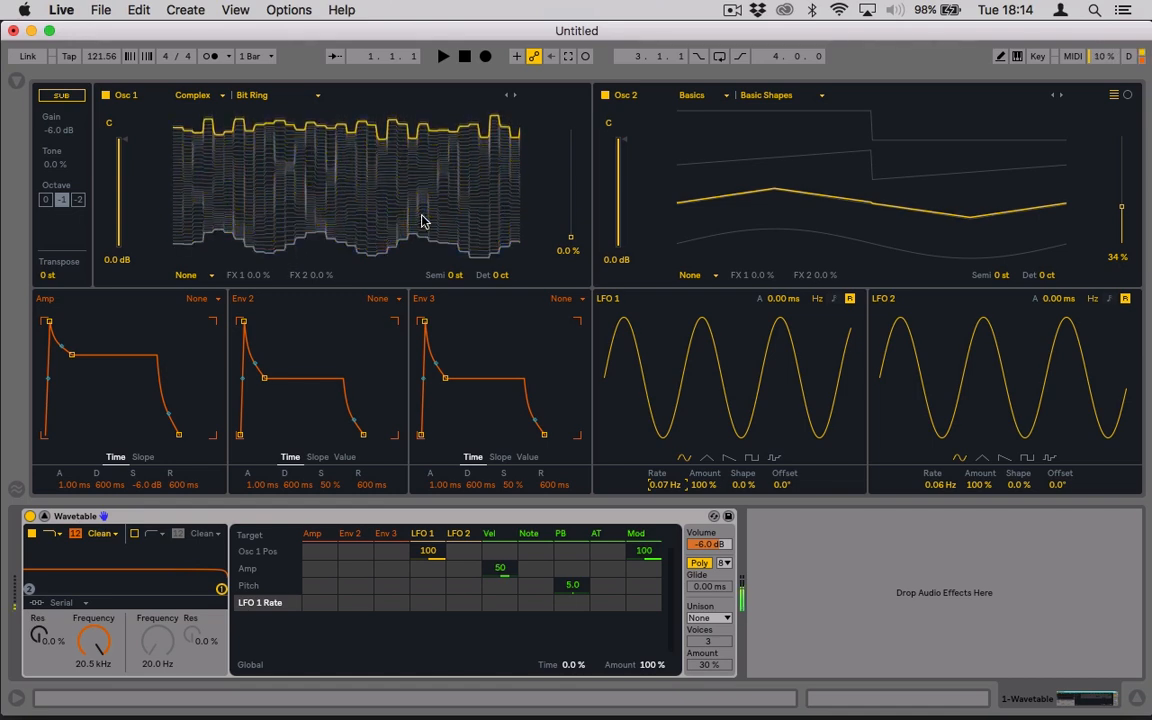
# - Look through Osc 1's wavetable categories and the wavetables offered in the Complex category, keeping Bit Ring
pyautogui.click(250, 94)
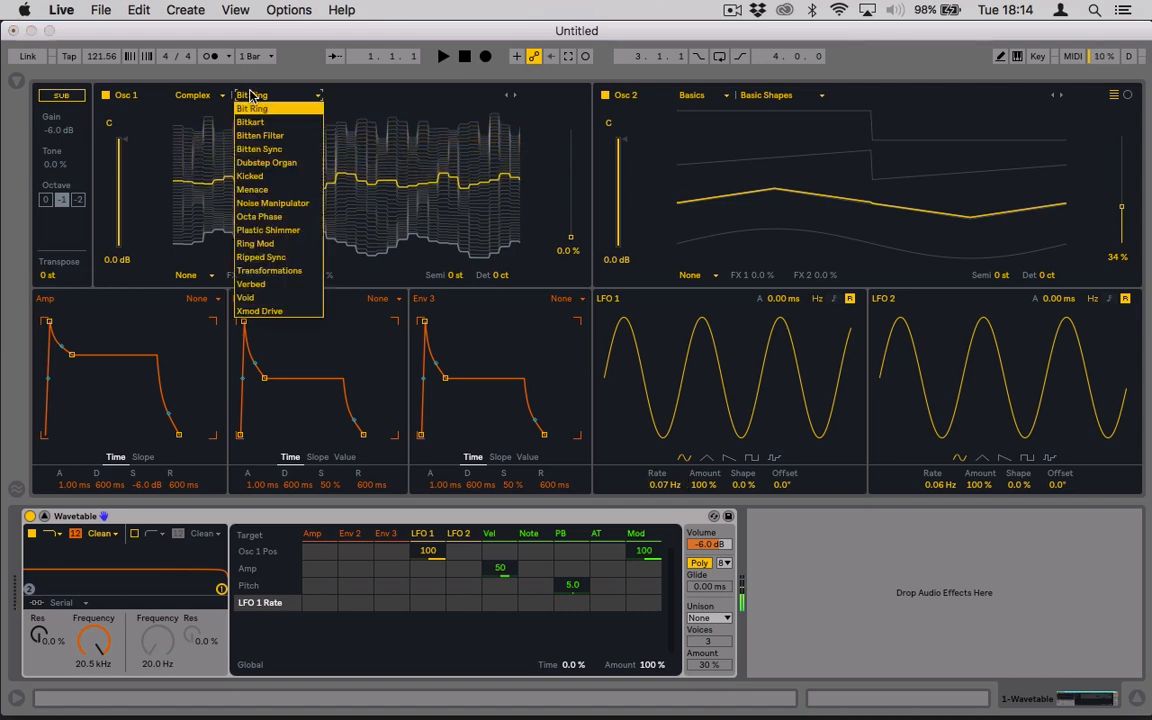
pyautogui.click(195, 96)
pyautogui.click(197, 96)
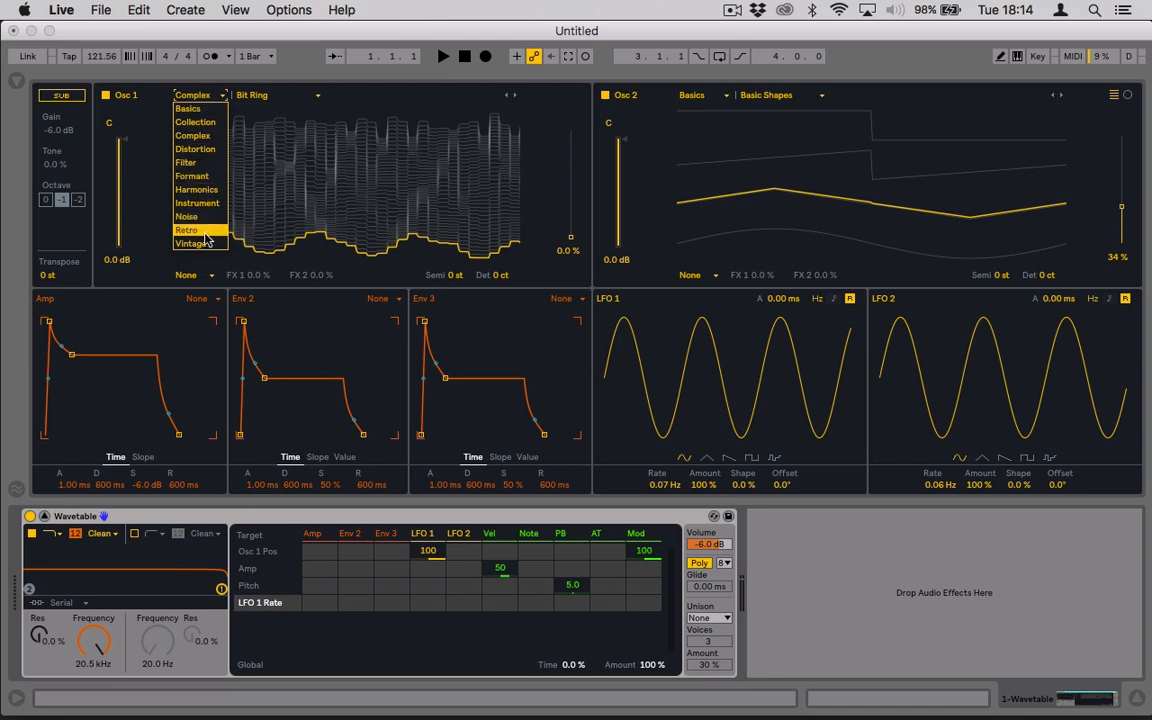
pyautogui.click(245, 94)
pyautogui.click(254, 96)
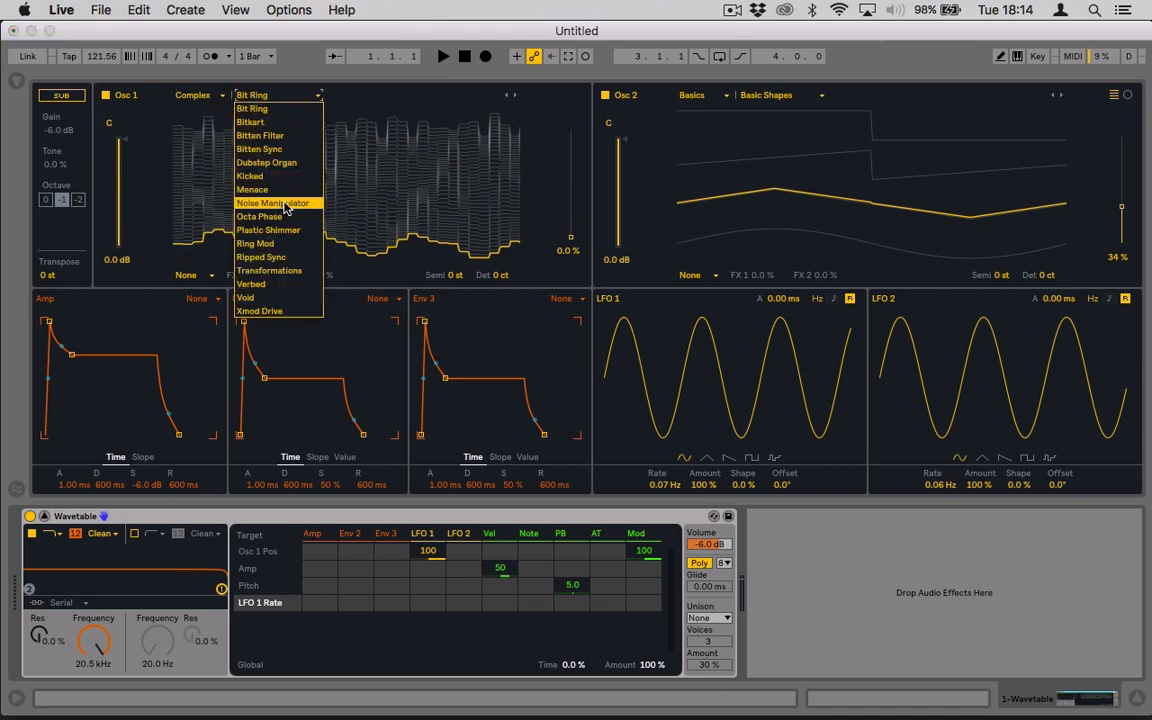
pyautogui.click(268, 101)
pyautogui.click(208, 96)
pyautogui.click(210, 97)
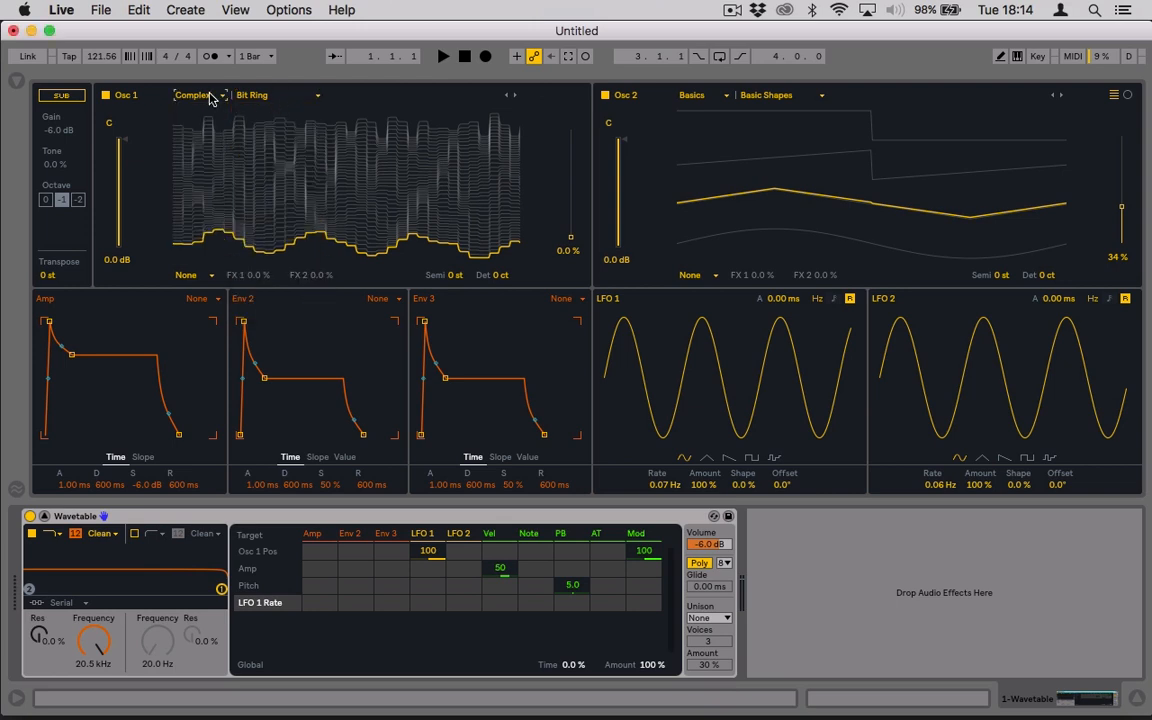
pyautogui.click(268, 97)
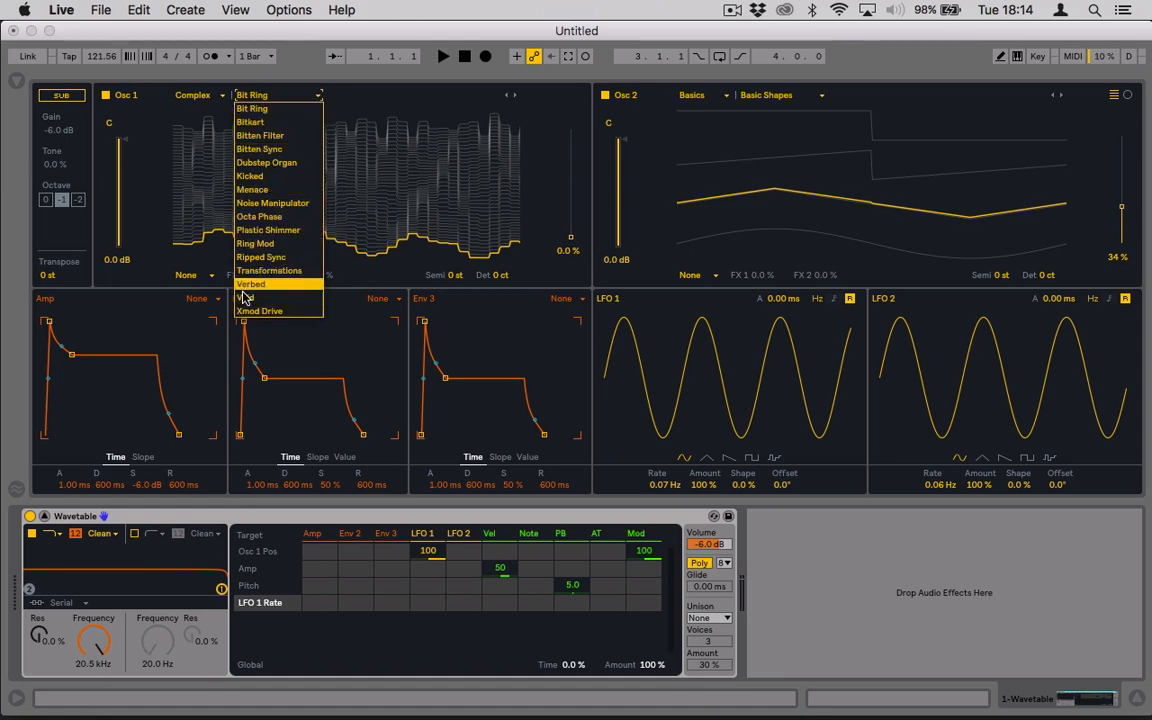
pyautogui.click(248, 107)
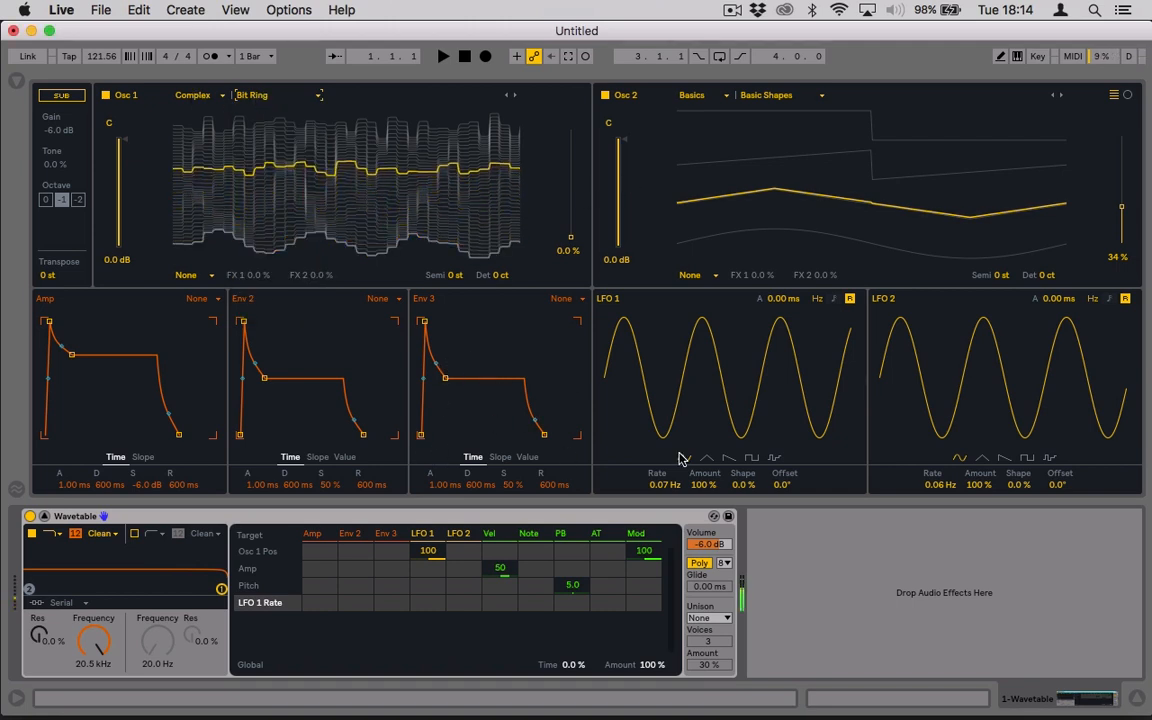
# - Switch LFO 1 to the stepped random waveform and sync it to tempo at a rate of 1/2
pyautogui.click(774, 459)
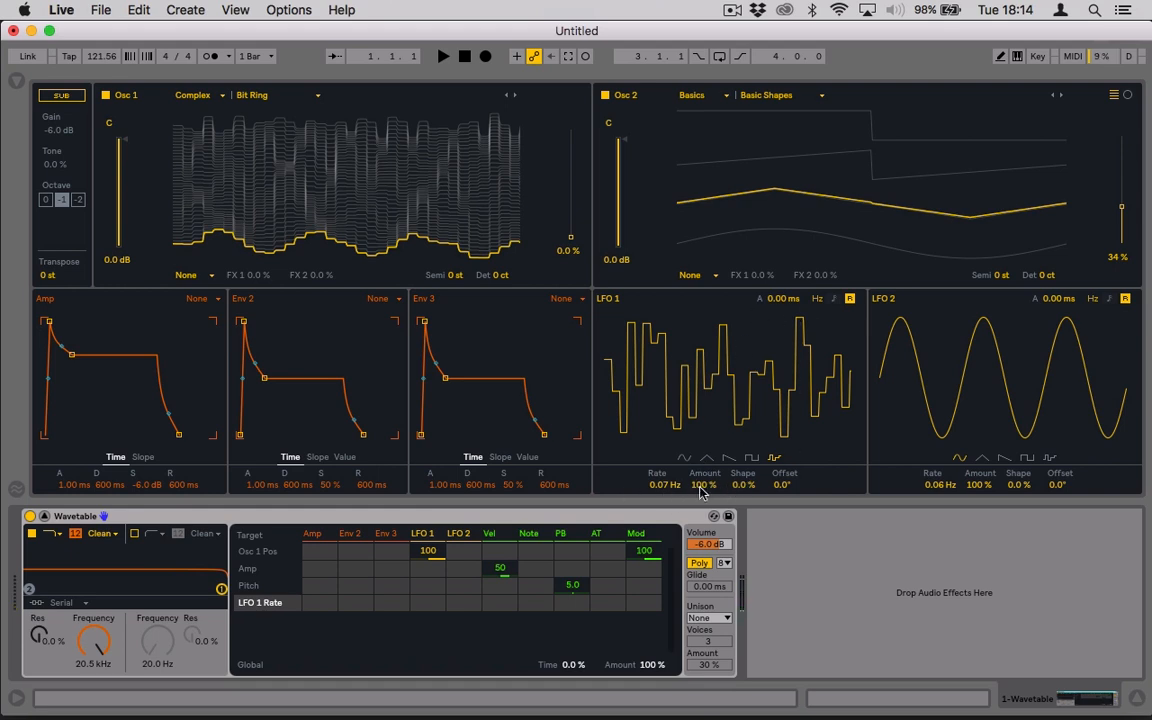
pyautogui.click(834, 300)
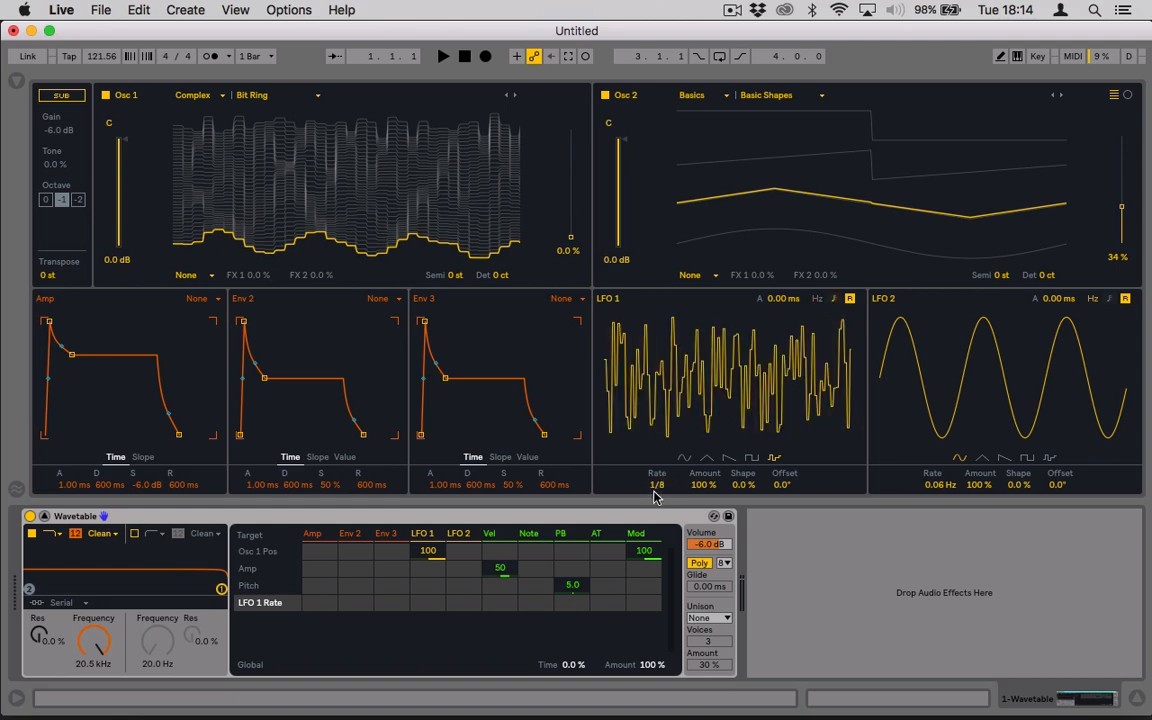
pyautogui.moveTo(655, 490)
pyautogui.mouseDown()
pyautogui.moveTo(655, 470)
pyautogui.moveTo(655, 515)
pyautogui.moveTo(655, 505)
pyautogui.mouseUp()
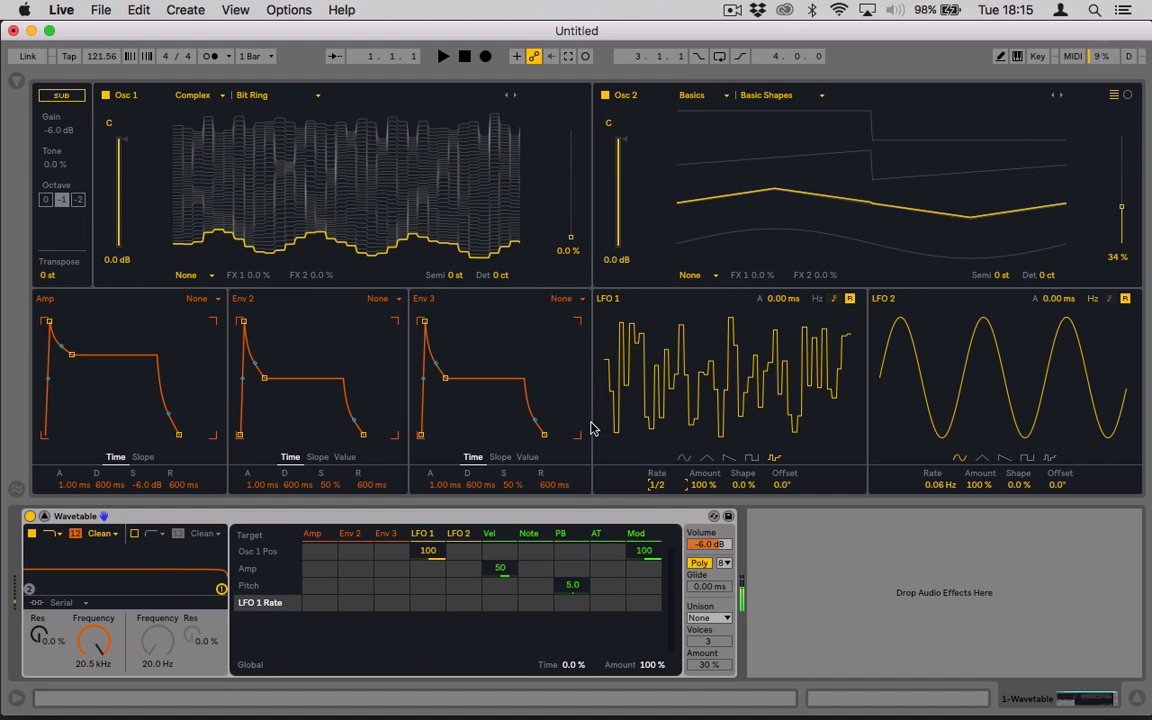
# - Experiment with LFO 1's shape and synced rate, settling on shape 58%, amount 69% and rate 2
pyautogui.moveTo(749, 493)
pyautogui.mouseDown()
pyautogui.moveTo(749, 430)
pyautogui.moveTo(749, 538)
pyautogui.moveTo(749, 419)
pyautogui.moveTo(749, 516)
pyautogui.mouseUp()
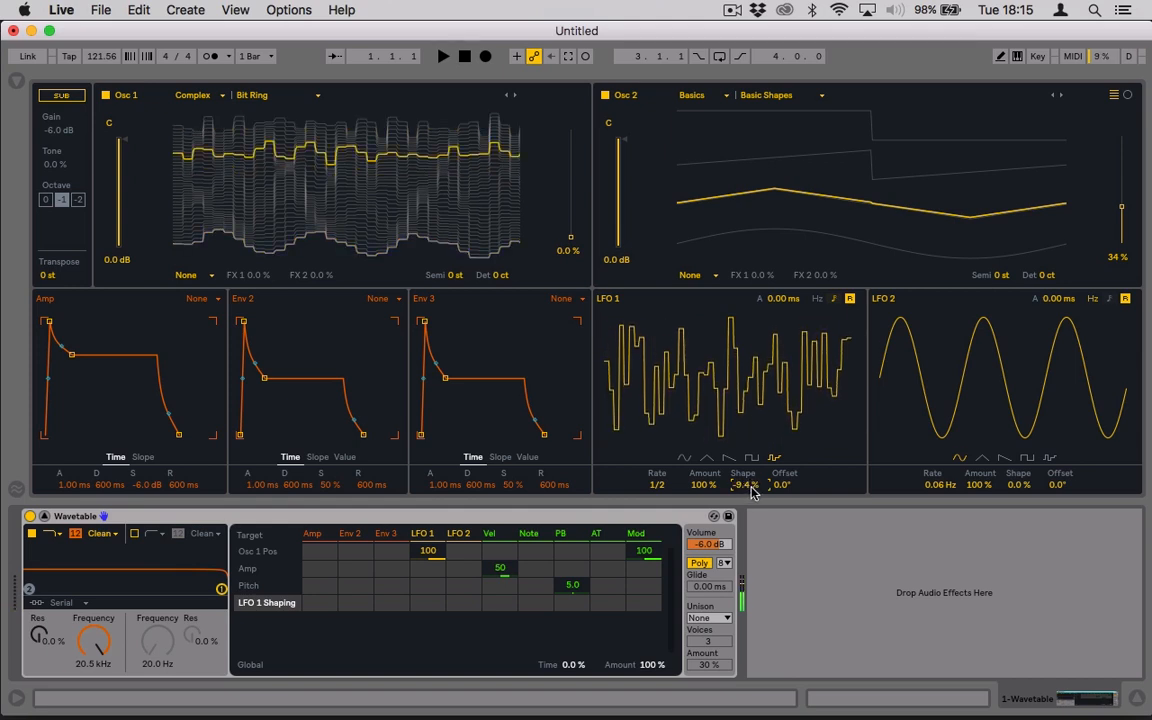
pyautogui.moveTo(752, 492)
pyautogui.mouseDown()
pyautogui.moveTo(752, 415)
pyautogui.moveTo(752, 515)
pyautogui.mouseUp()
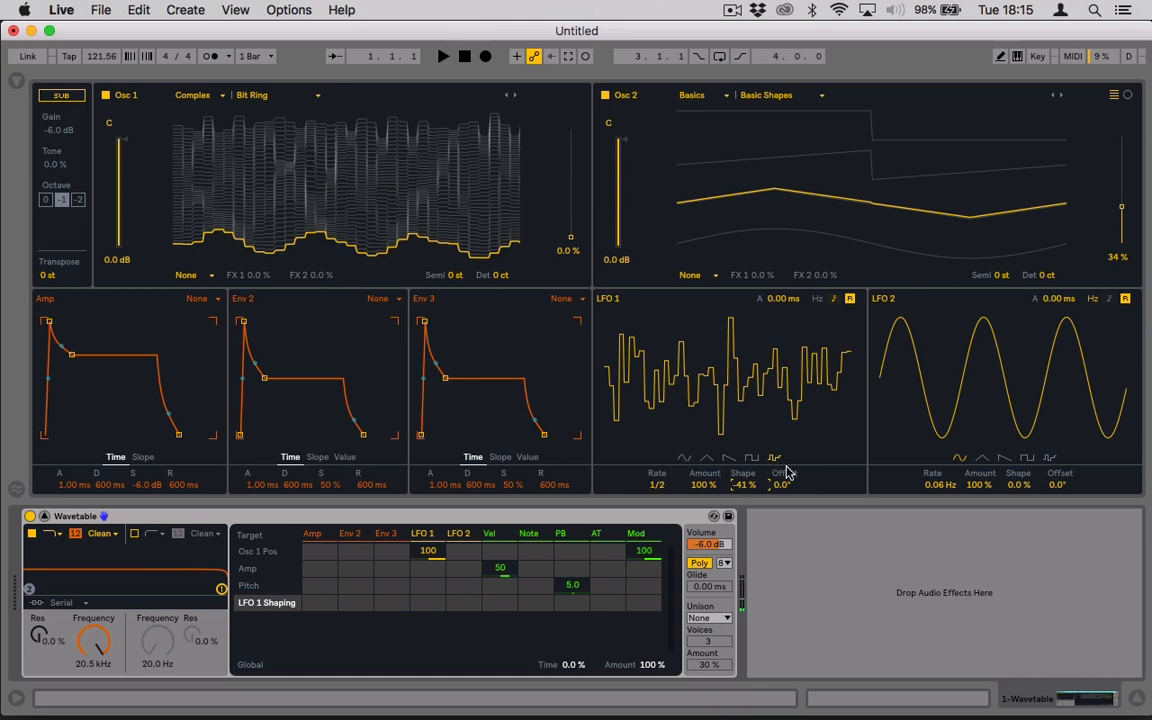
pyautogui.moveTo(659, 494); pyautogui.dragTo(659, 560)
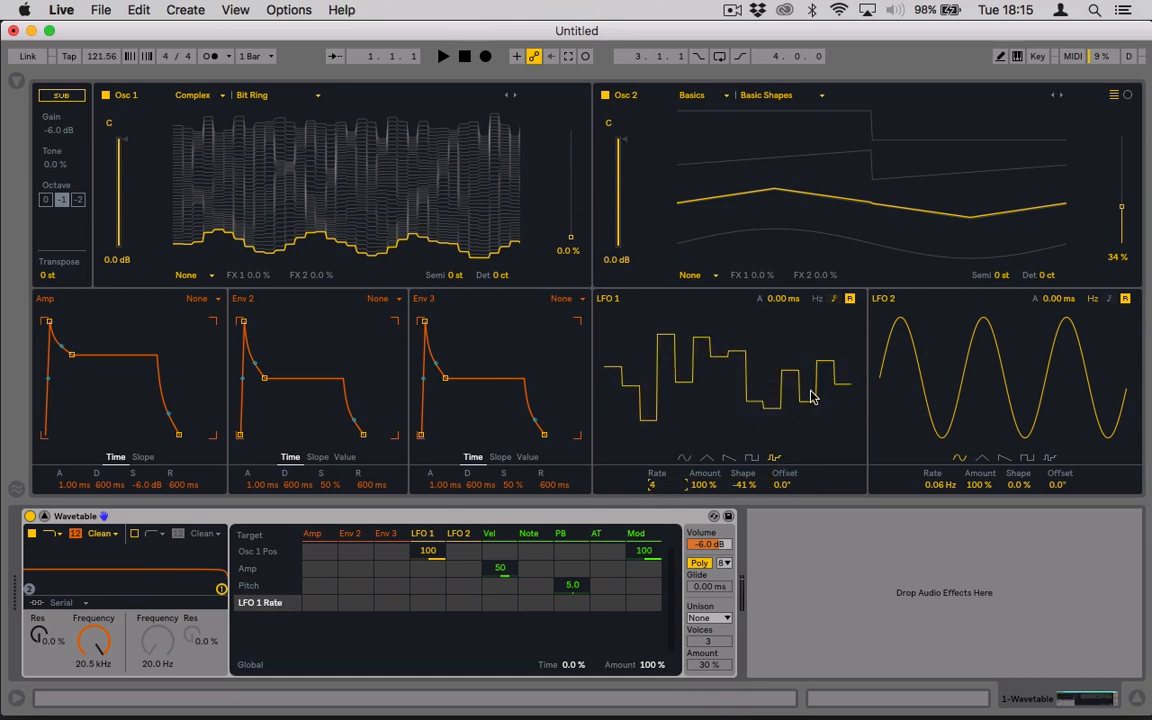
pyautogui.click(786, 485)
pyautogui.moveTo(744, 487); pyautogui.dragTo(744, 443)
pyautogui.moveTo(700, 485); pyautogui.dragTo(655, 478)
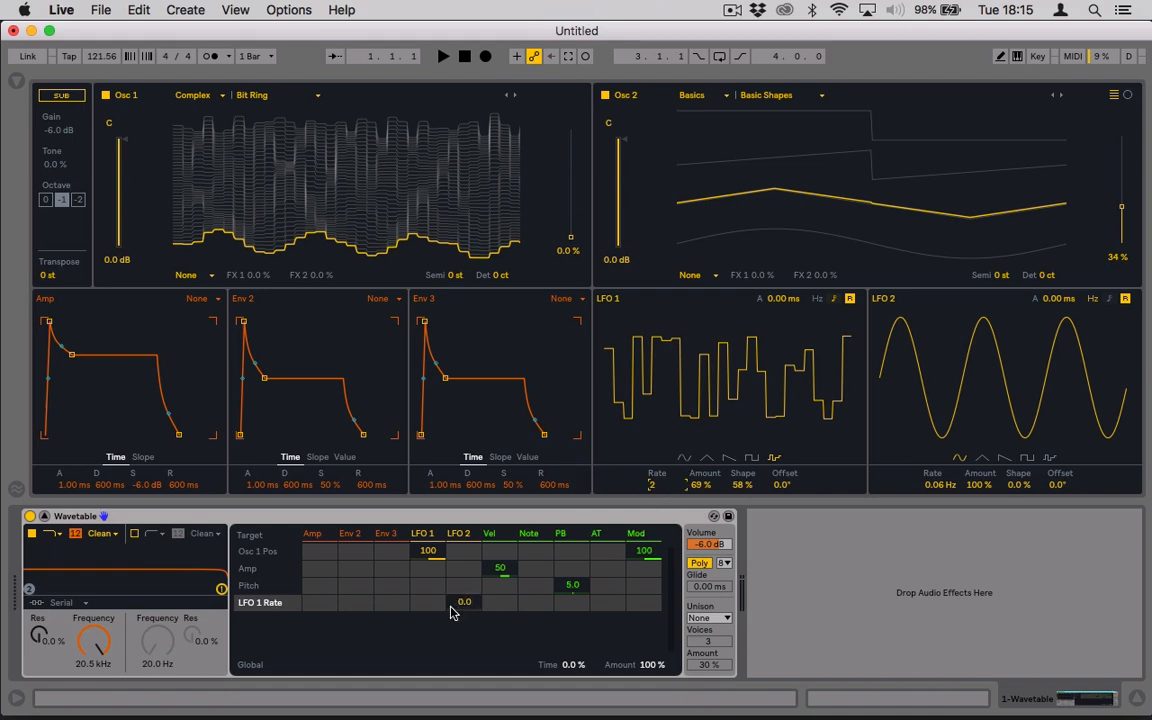
# - Route LFO 2 to LFO 1's rate at 100, and give LFO 2 the stepped random waveform tempo-synced at 1/2
pyautogui.moveTo(464, 607); pyautogui.dragTo(464, 507)
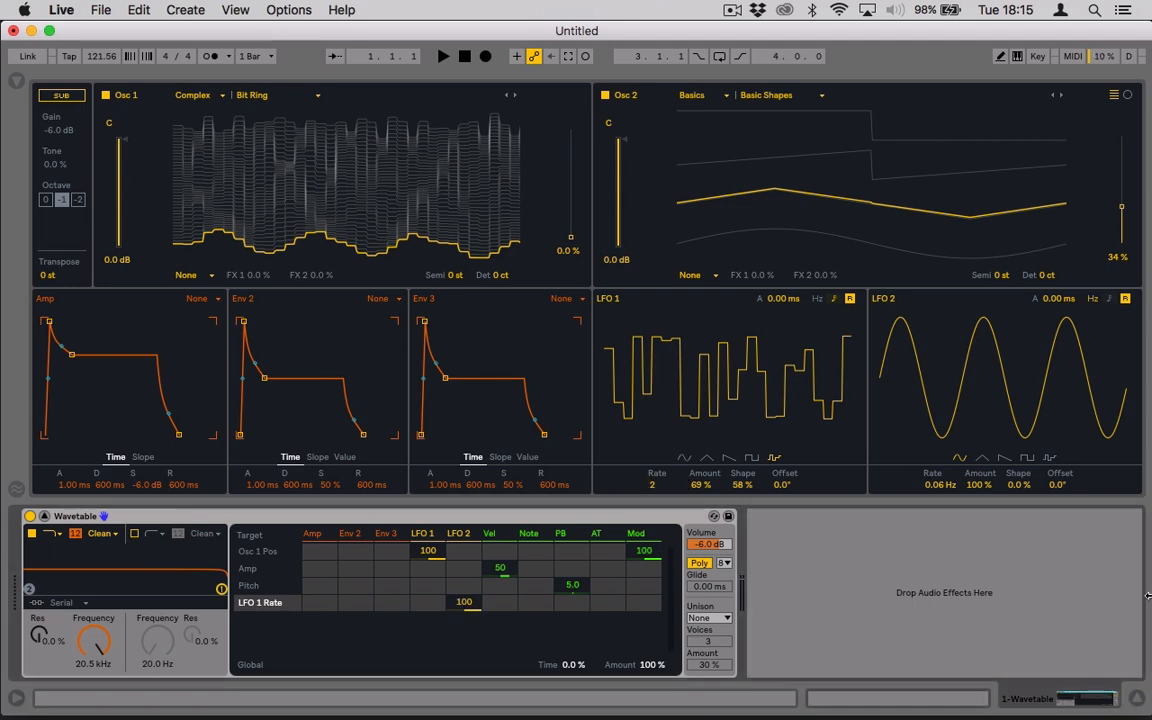
pyautogui.click(1050, 459)
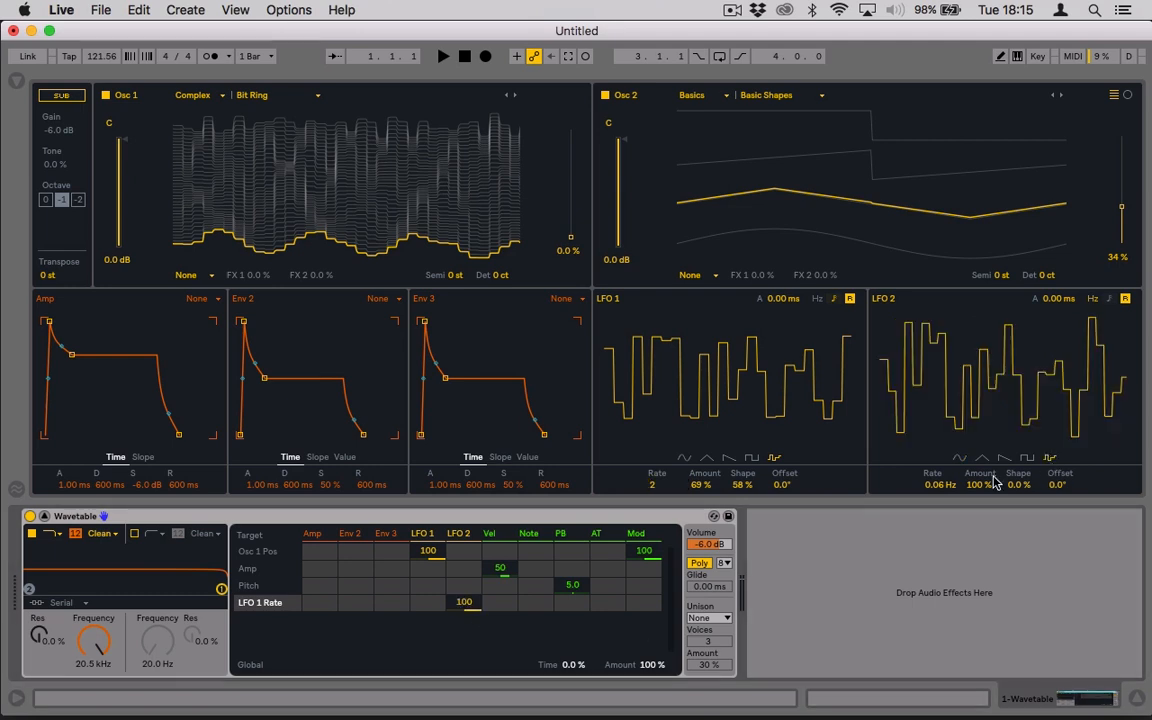
pyautogui.click(1108, 299)
pyautogui.moveTo(933, 484); pyautogui.dragTo(933, 444)
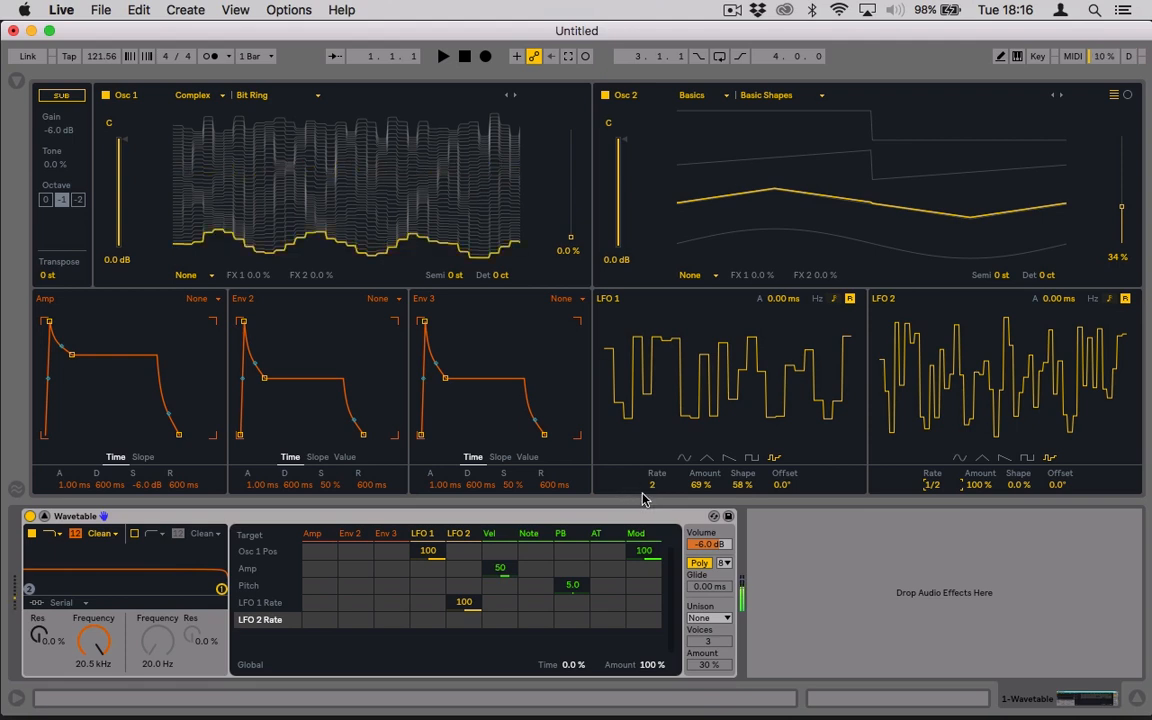
# - Set LFO 2's synced rate to 1/8 and switch LFO 1 to the sine waveform
pyautogui.moveTo(932, 485); pyautogui.dragTo(932, 458)
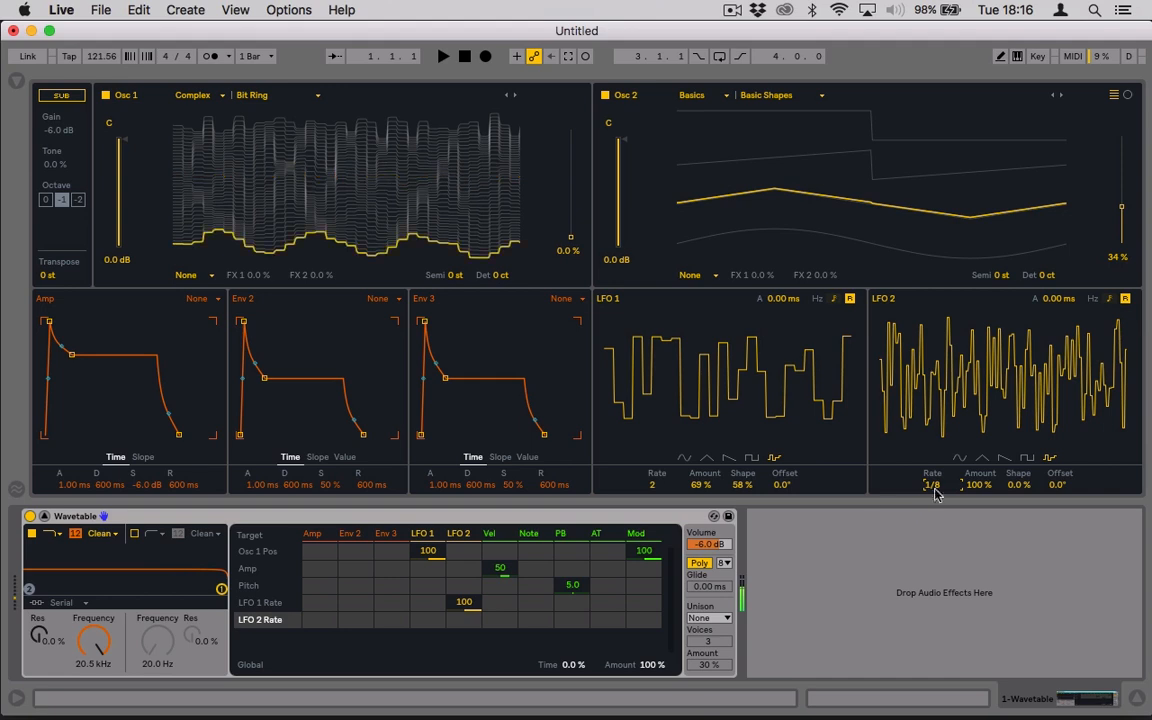
pyautogui.click(682, 459)
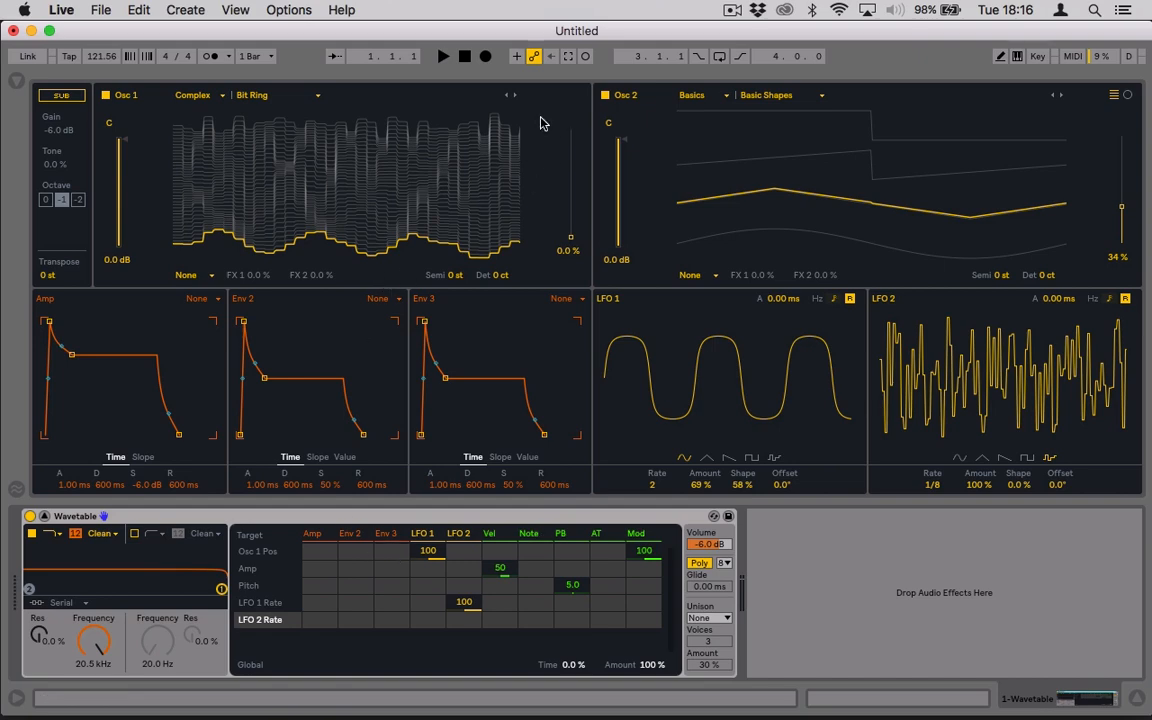
# - Step Osc 1 forward through the Complex wavetables to Plastic Shimmer
pyautogui.click(515, 95)
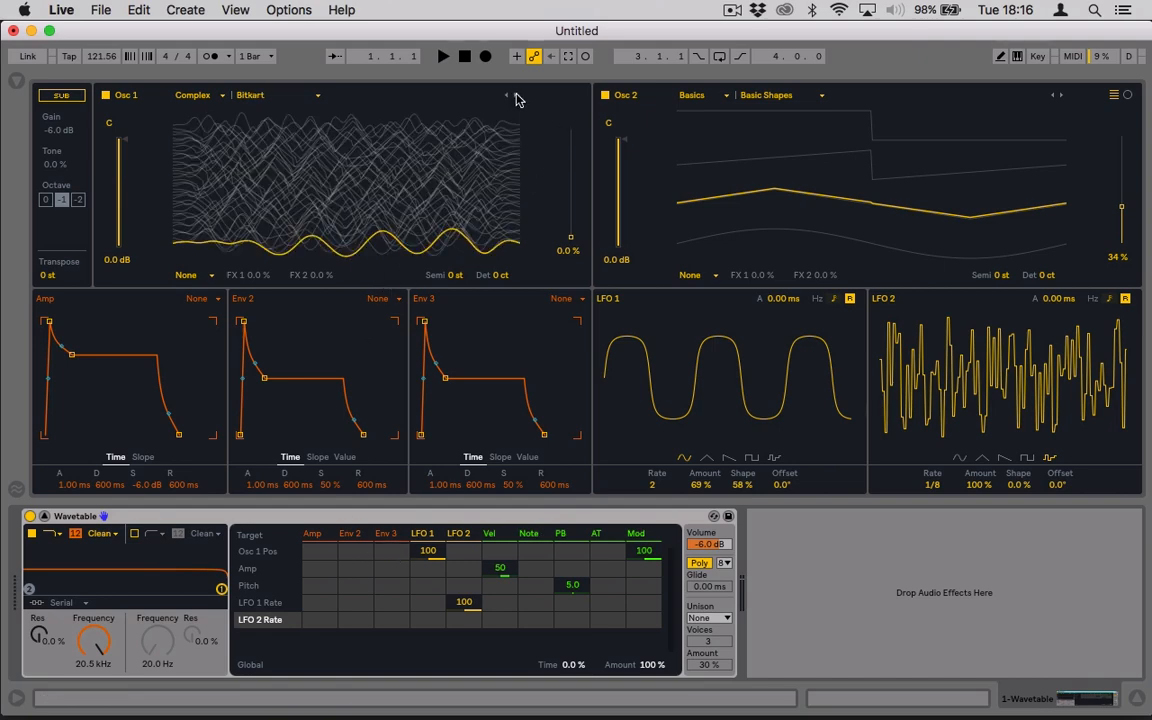
pyautogui.click(515, 95)
pyautogui.click(515, 95)
pyautogui.click(515, 95)
pyautogui.click(515, 96)
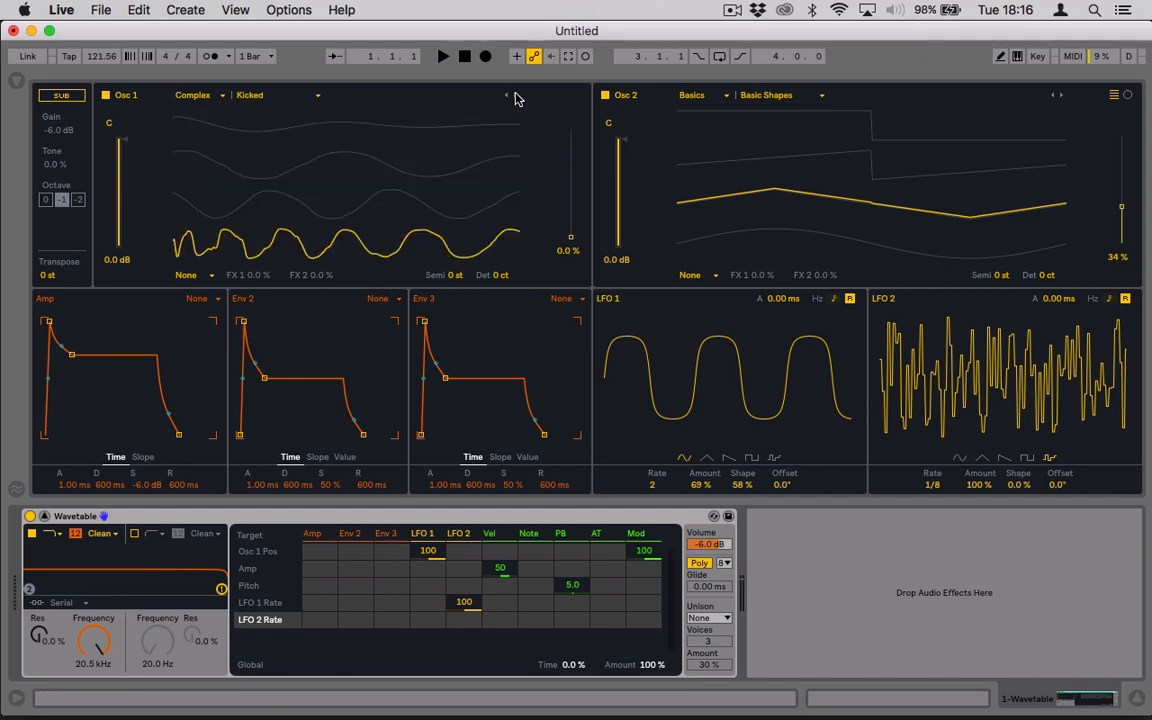
pyautogui.click(515, 96)
pyautogui.click(515, 96)
pyautogui.click(515, 96)
pyautogui.click(515, 96)
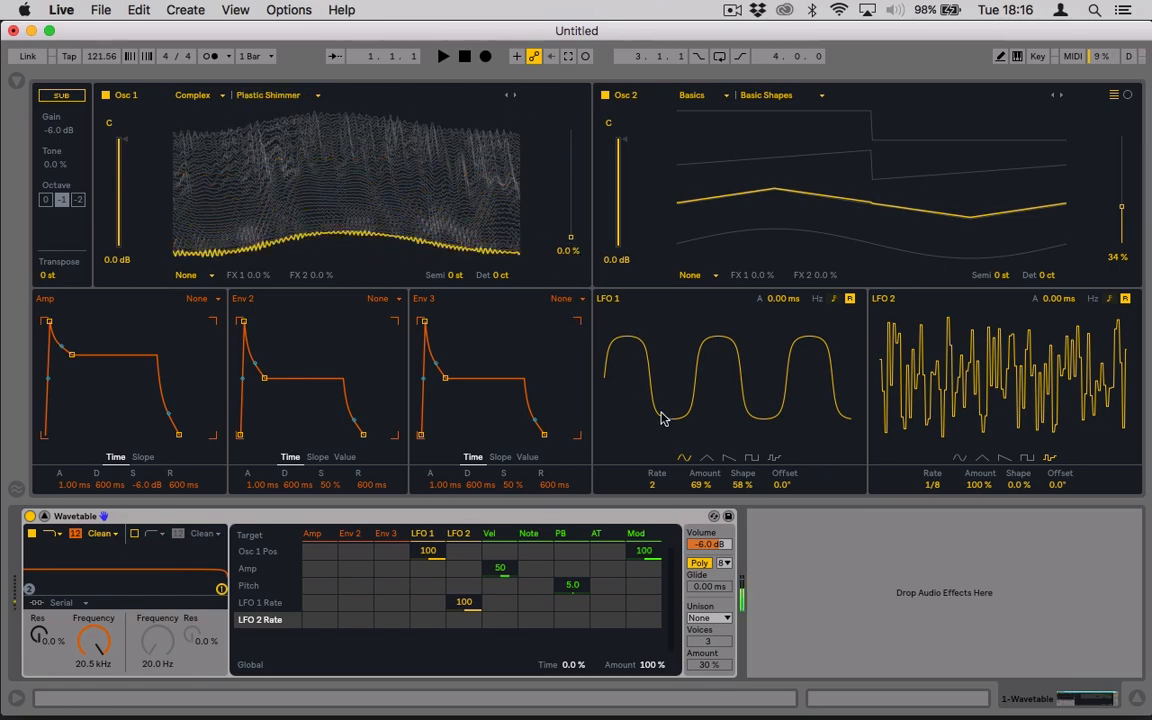
# - Clear the LFO 2 modulation of LFO 1's rate and the LFO 1 modulation of Osc 1's position
pyautogui.doubleClick(464, 603)
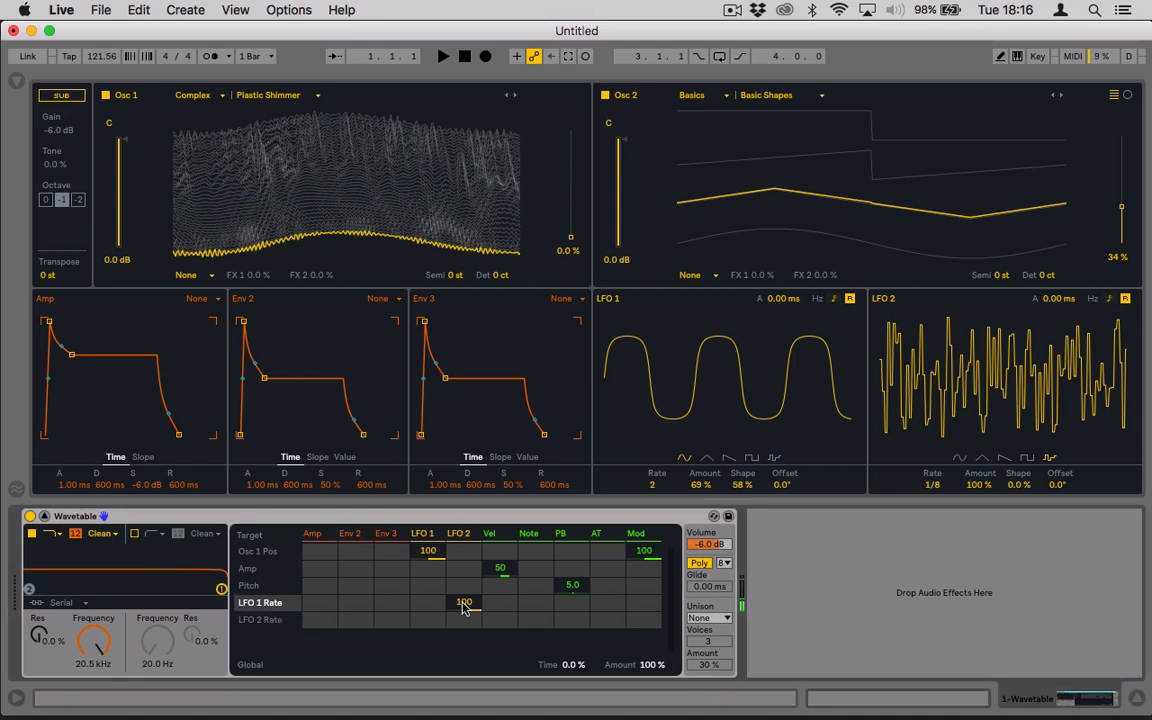
pyautogui.click(422, 554)
pyautogui.doubleClick(422, 554)
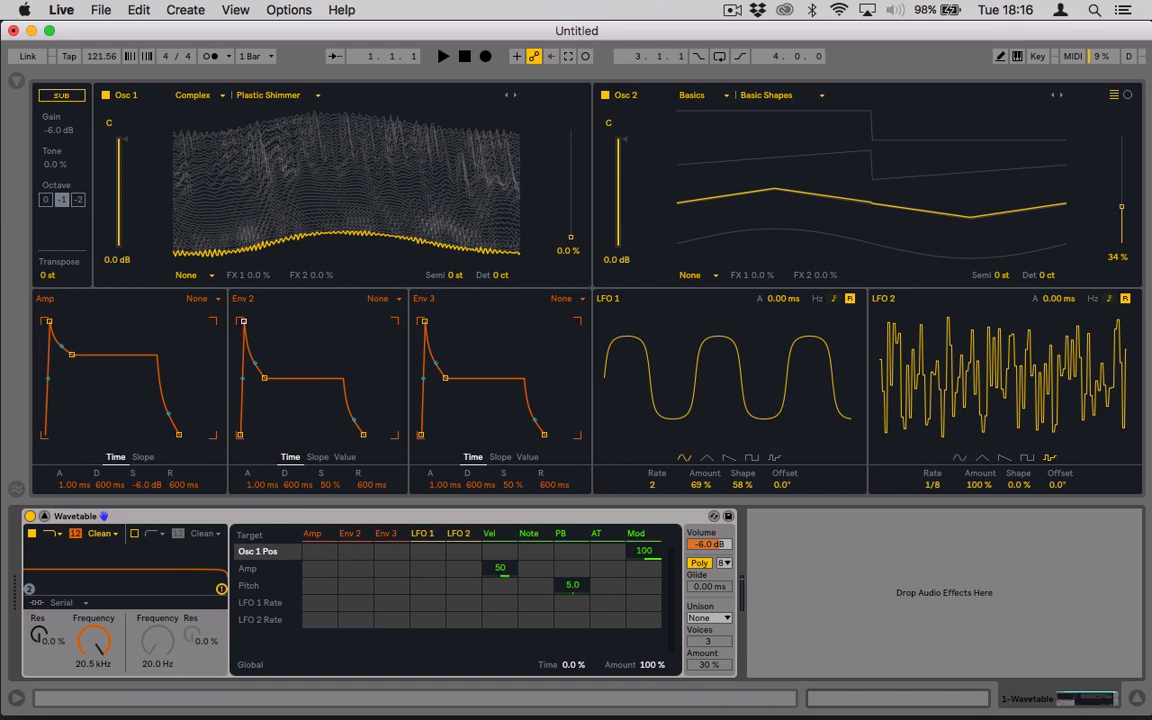
# - Shape Env 2 with 20 s attack, decay and release and 100% sustain, and route it to Osc 1's position at 100
pyautogui.moveTo(243, 321); pyautogui.dragTo(291, 321)
pyautogui.moveTo(311, 379); pyautogui.dragTo(343, 321)
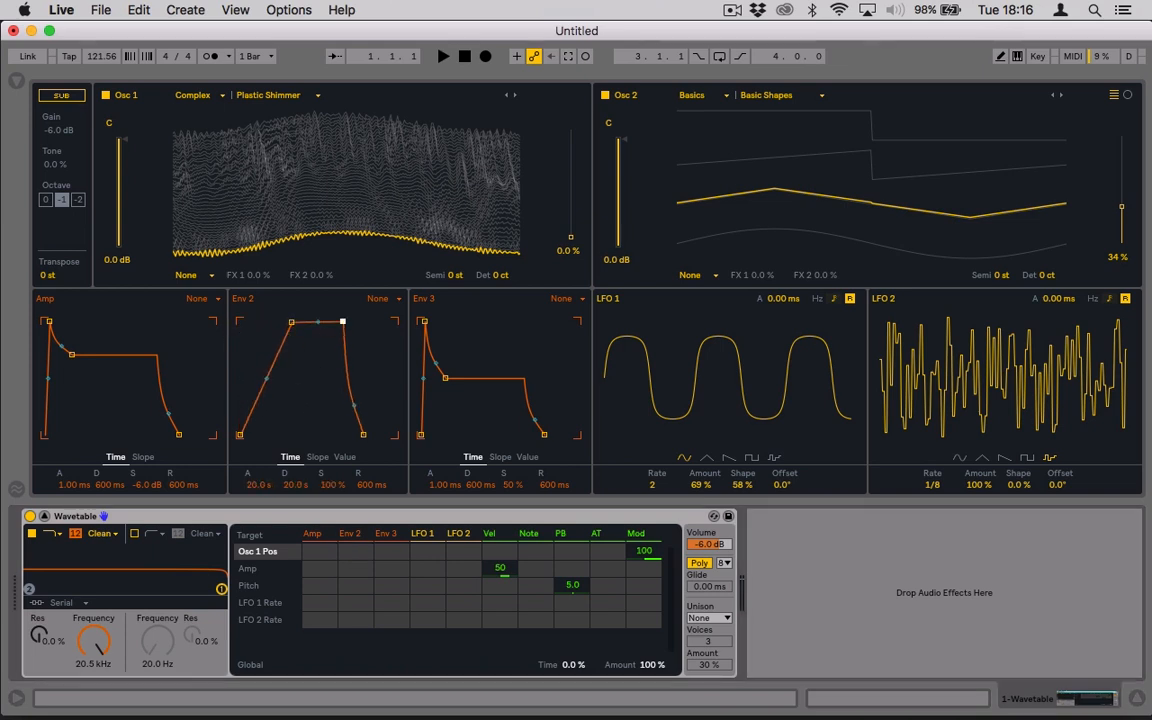
pyautogui.moveTo(363, 435); pyautogui.dragTo(394, 435)
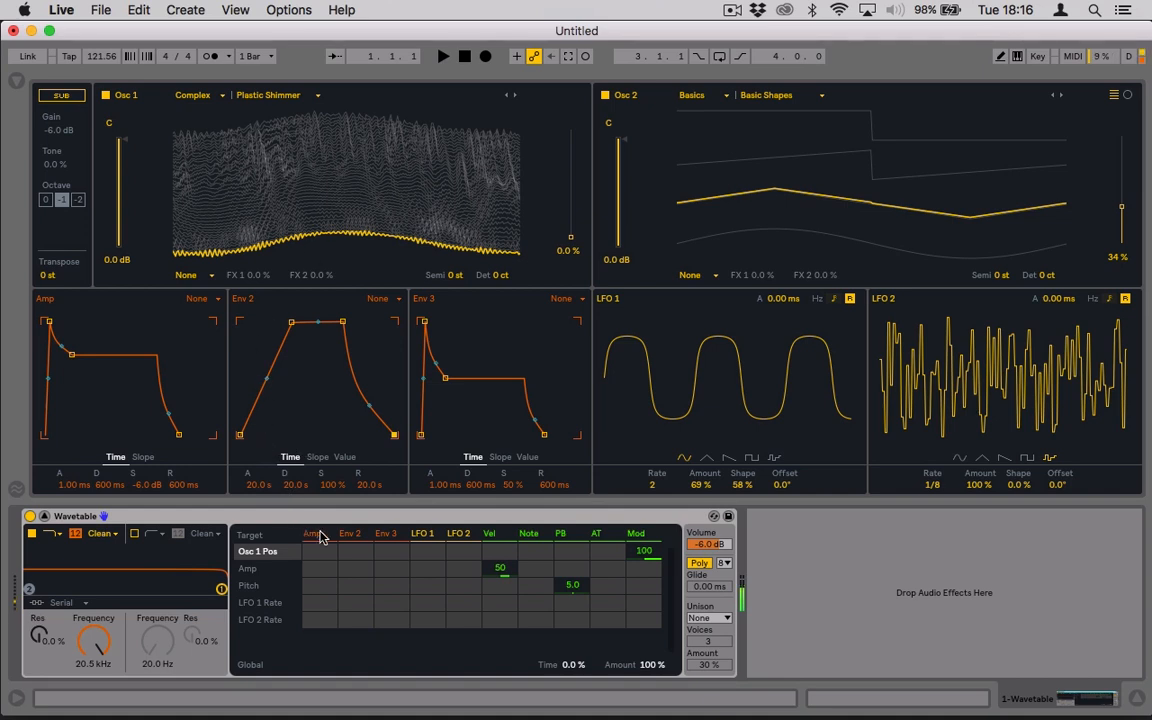
pyautogui.moveTo(357, 552); pyautogui.dragTo(357, 530)
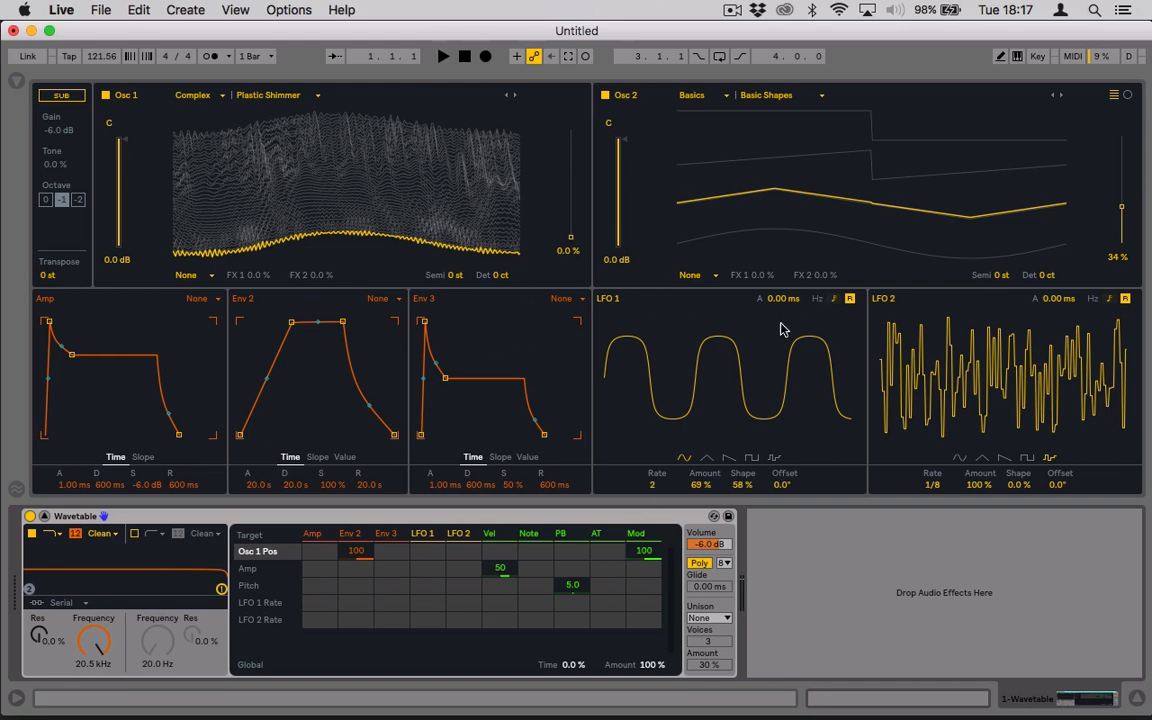
# - Give LFO 1 the sawtooth waveform with shape 100% and route it, instead of LFO 2, to Osc 2's position at 100
pyautogui.click(729, 458)
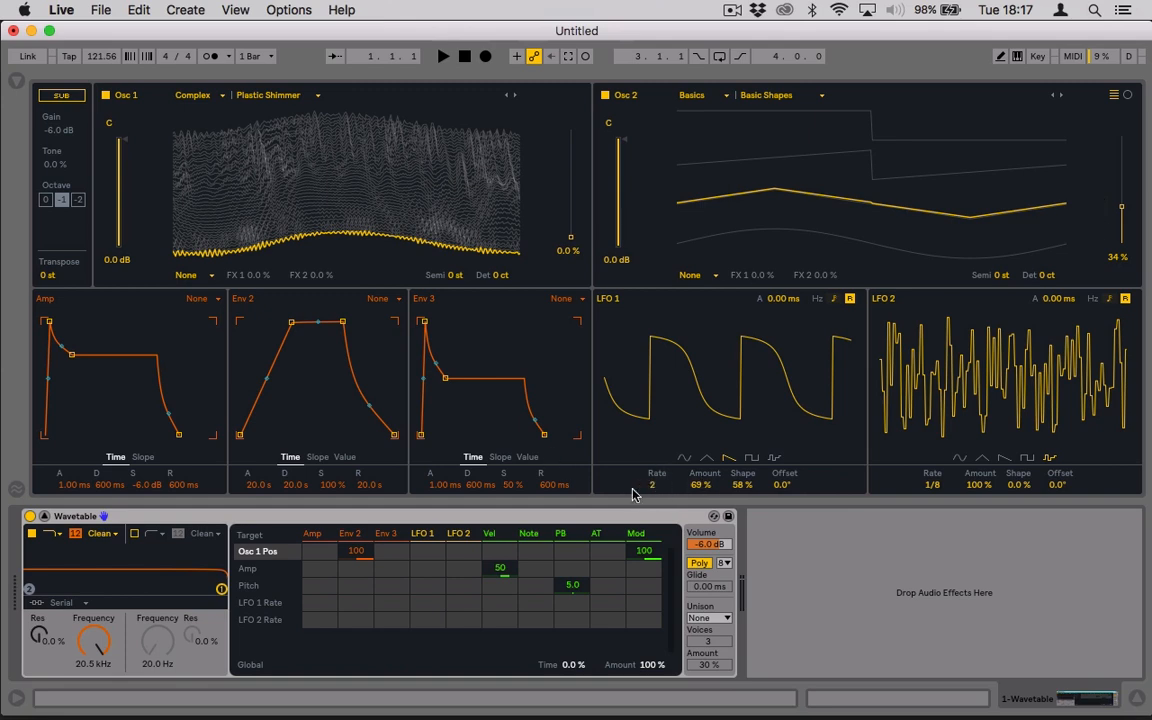
pyautogui.moveTo(743, 492)
pyautogui.mouseDown()
pyautogui.moveTo(743, 456)
pyautogui.moveTo(740, 718)
pyautogui.moveTo(740, 485)
pyautogui.mouseUp()
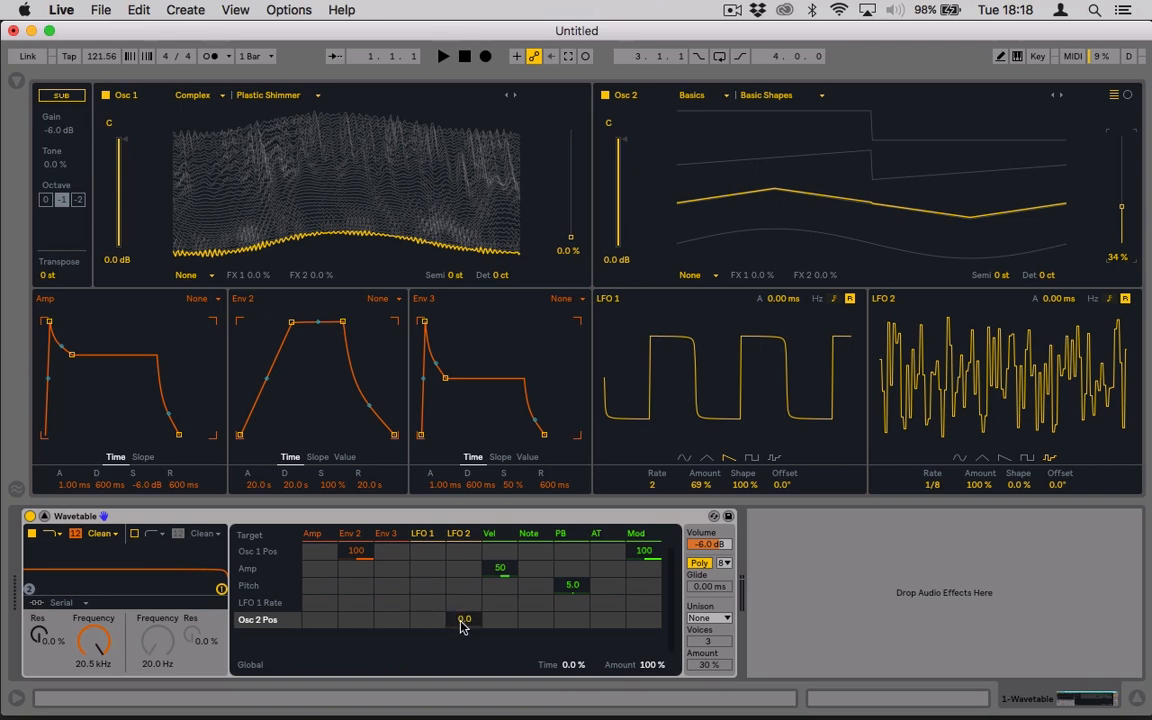
pyautogui.moveTo(463, 622); pyautogui.dragTo(463, 540)
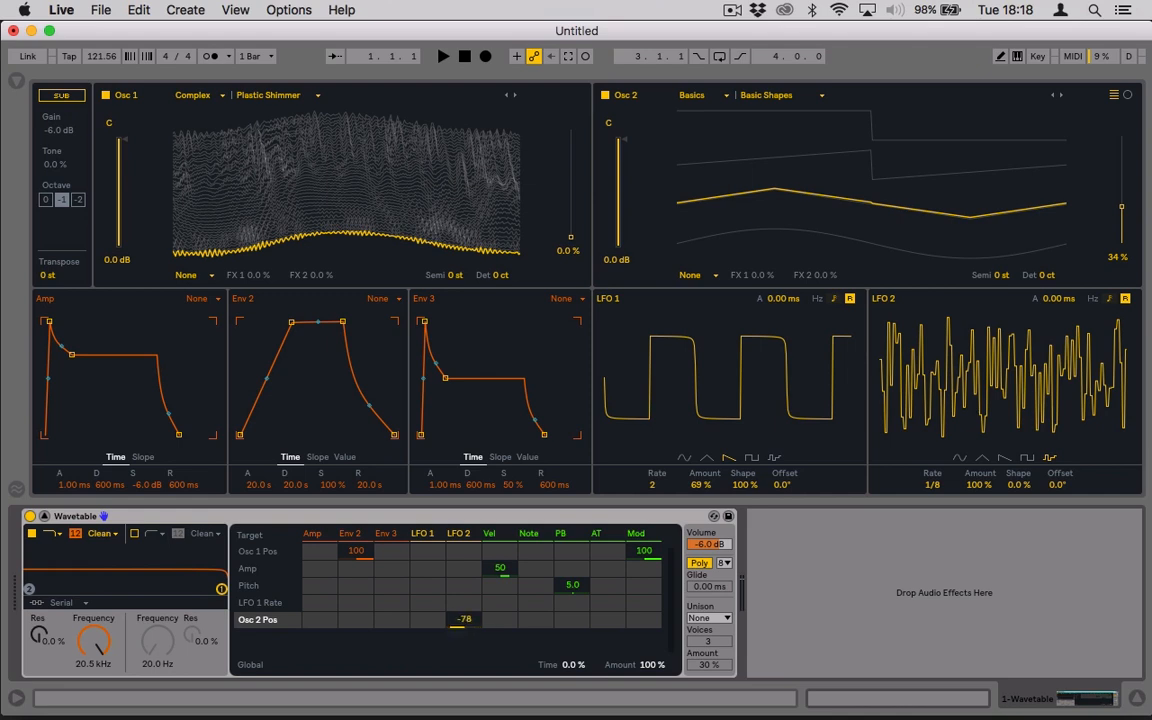
pyautogui.doubleClick(463, 623)
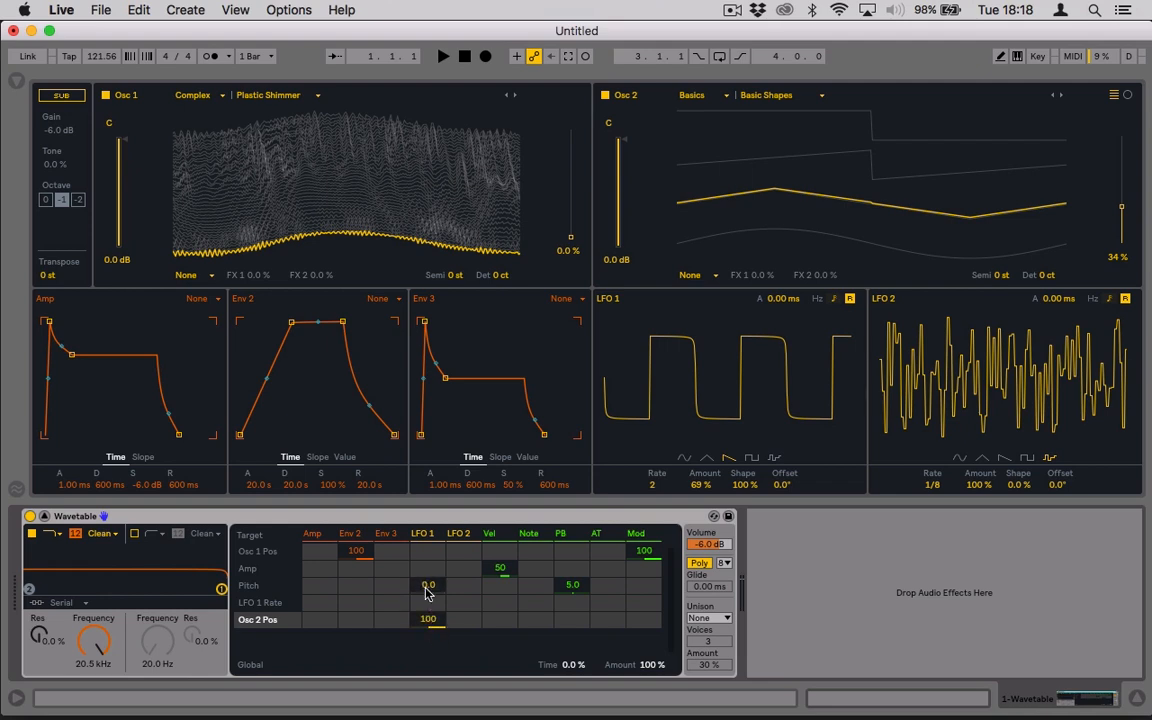
# - Lower LFO 1's shape to 4.7% and load the Pulse Dual wavetable from Basics into Osc 2
pyautogui.moveTo(743, 485); pyautogui.dragTo(743, 580)
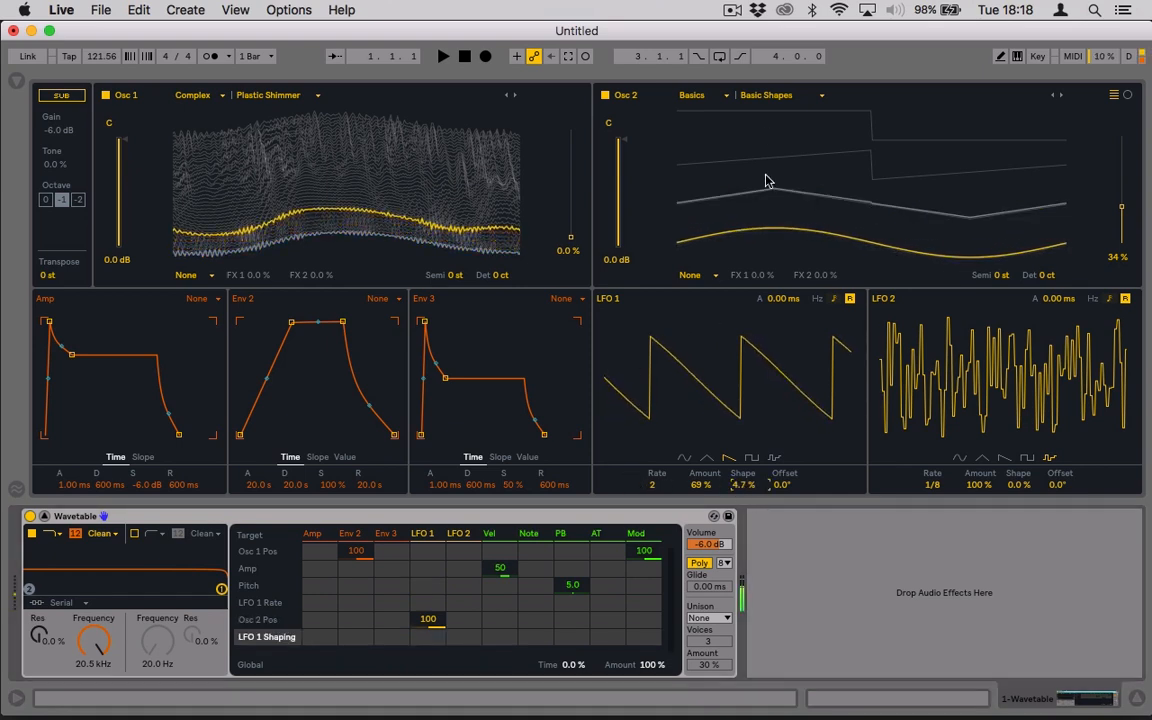
pyautogui.click(760, 96)
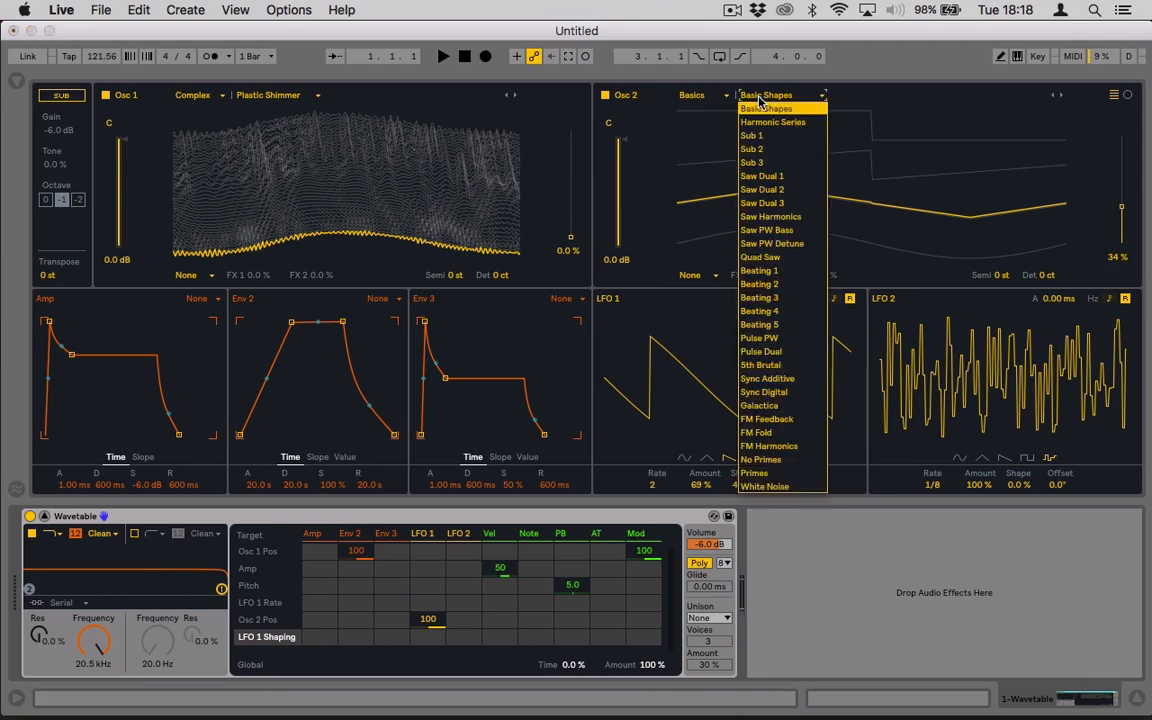
pyautogui.click(779, 352)
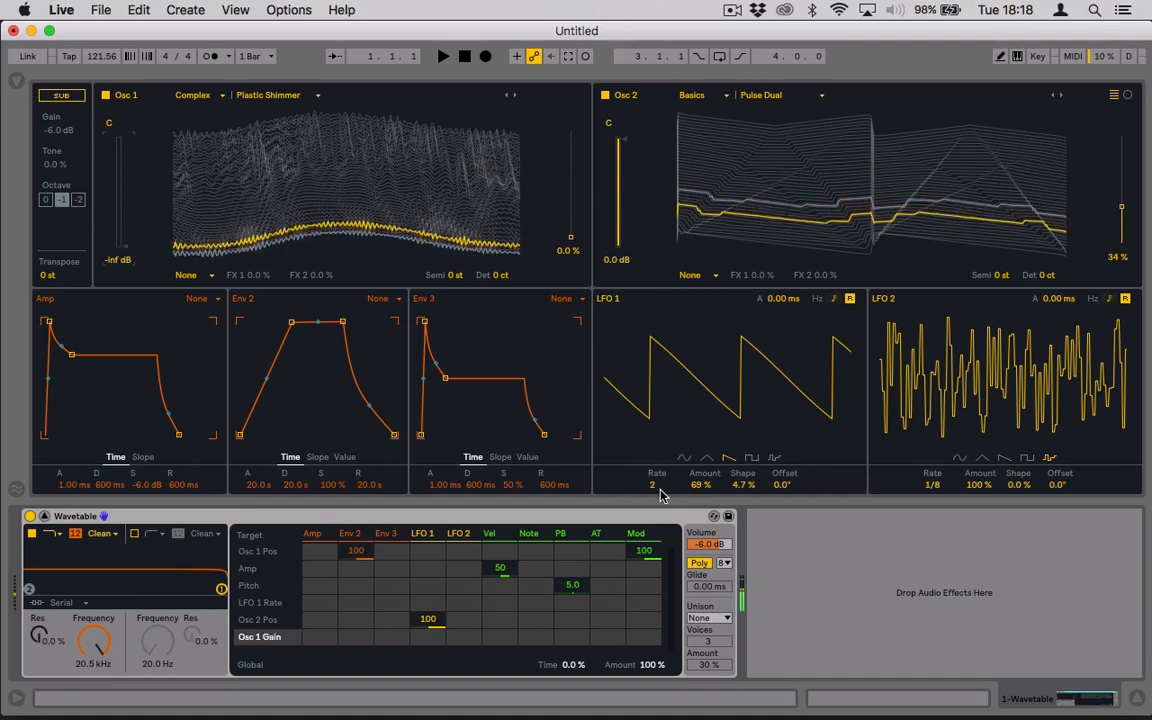
# - With Osc 1's gain down at -inf dB, set LFO 1's synced rate to 1/4
pyautogui.moveTo(652, 484); pyautogui.dragTo(655, 458)
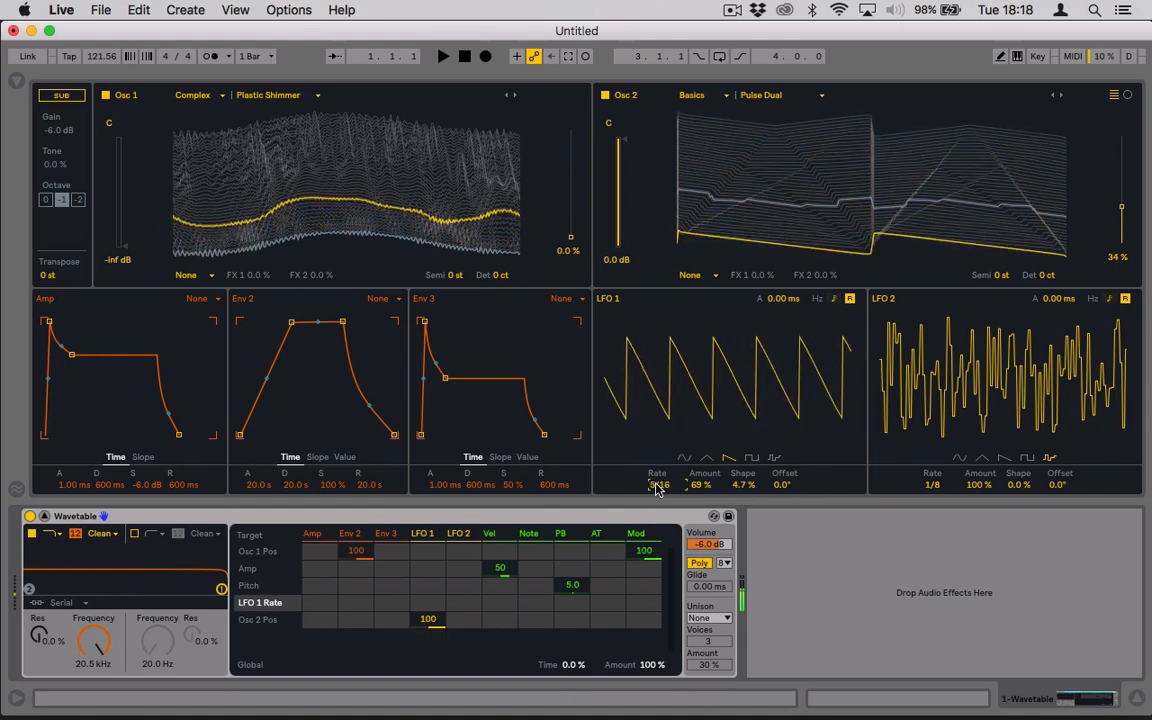
pyautogui.moveTo(662, 485); pyautogui.dragTo(662, 477)
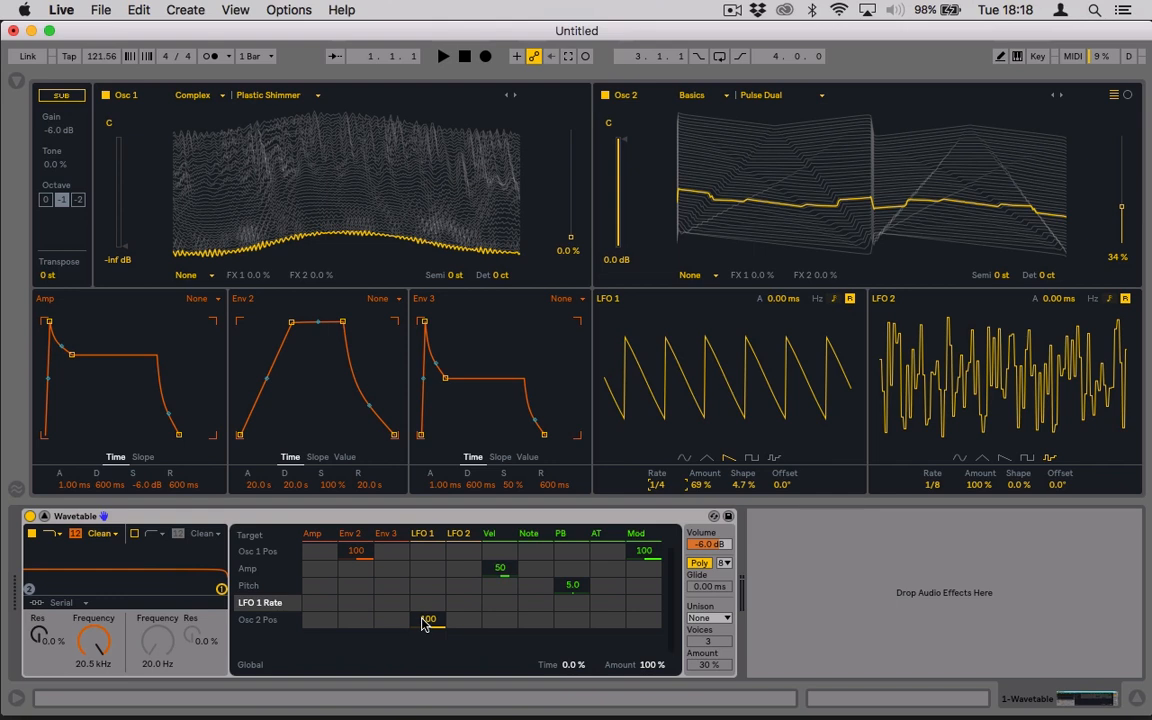
# - Route LFO 1 to Osc 2's gain at 98, trying the oscillator's level at -5.8 dB before returning it to 0.0 dB
pyautogui.click(618, 196)
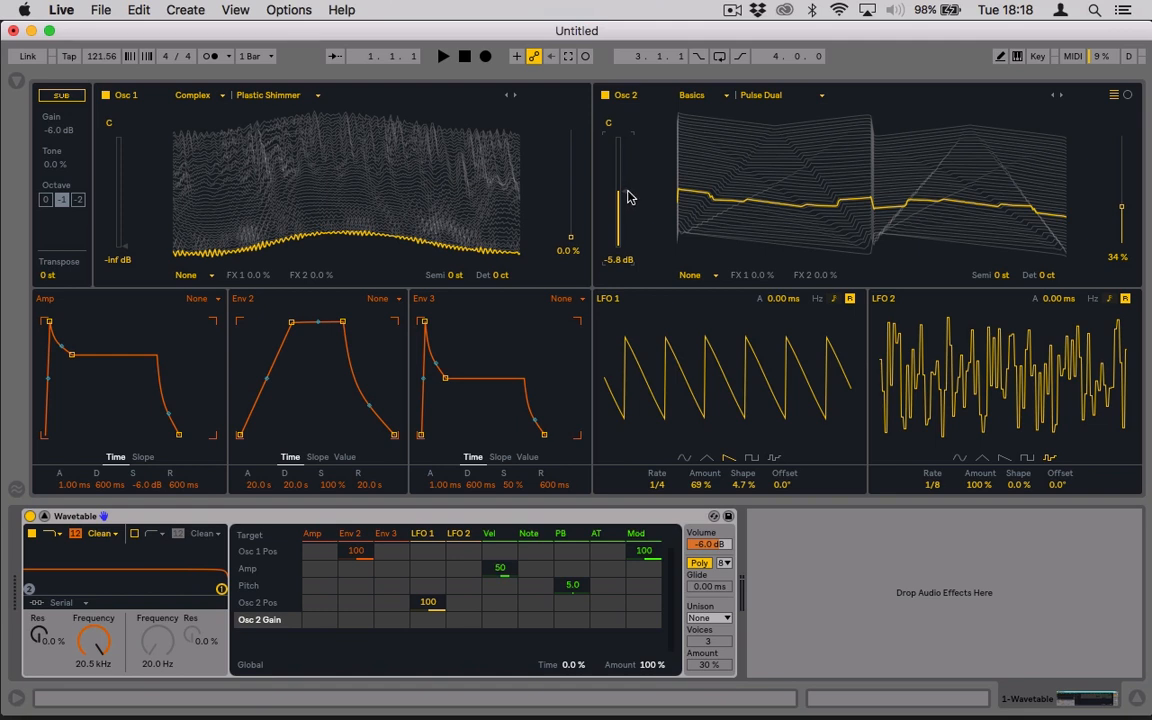
pyautogui.moveTo(428, 621); pyautogui.dragTo(428, 523)
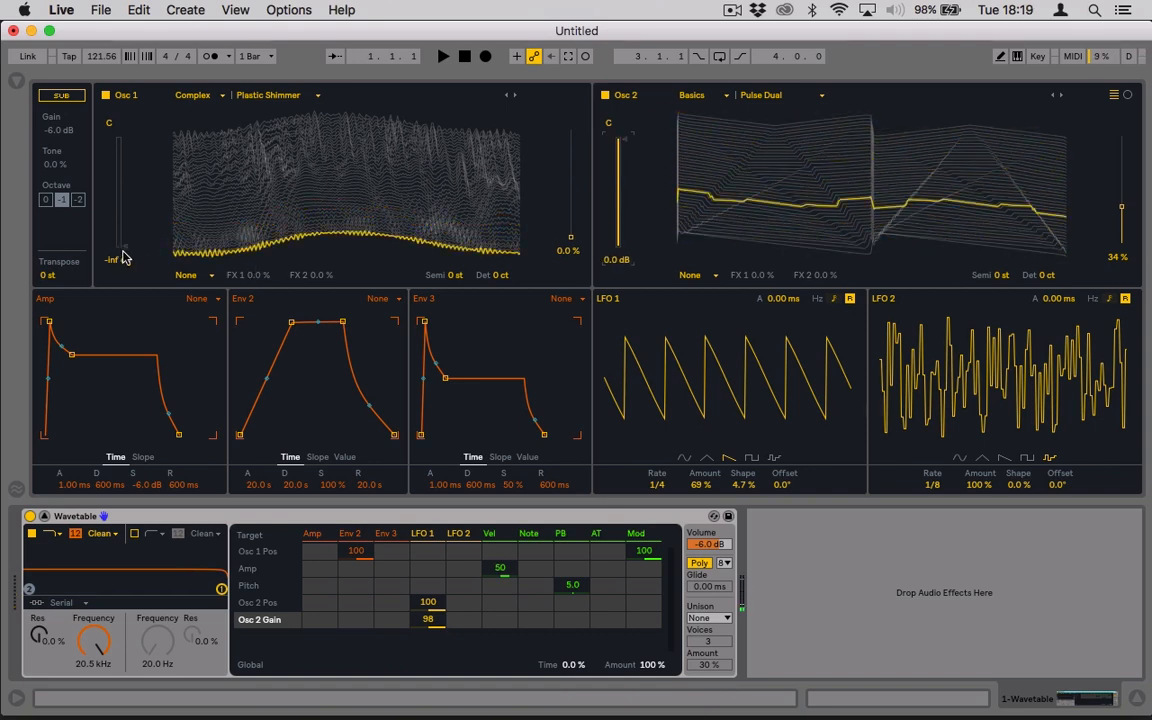
# - Raise Osc 1's gain to 0.0 dB and enable the sub oscillator at octave 0 with a gain of 0.0 dB
pyautogui.moveTo(123, 258); pyautogui.dragTo(123, 225)
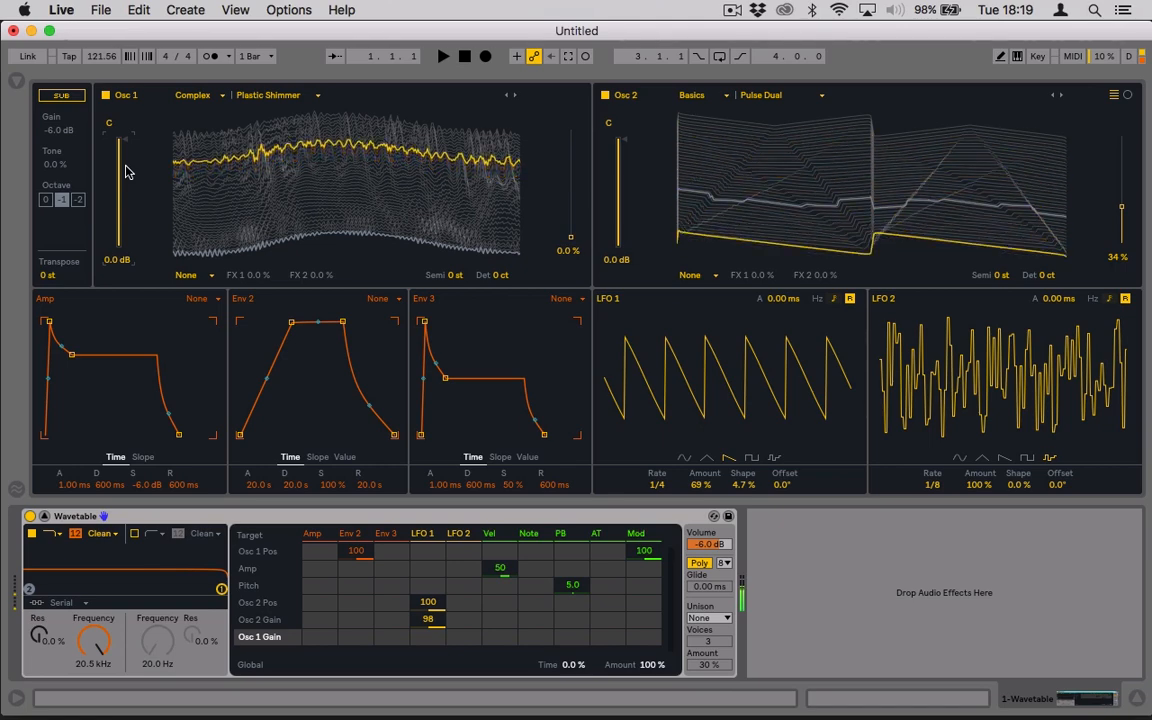
pyautogui.click(71, 95)
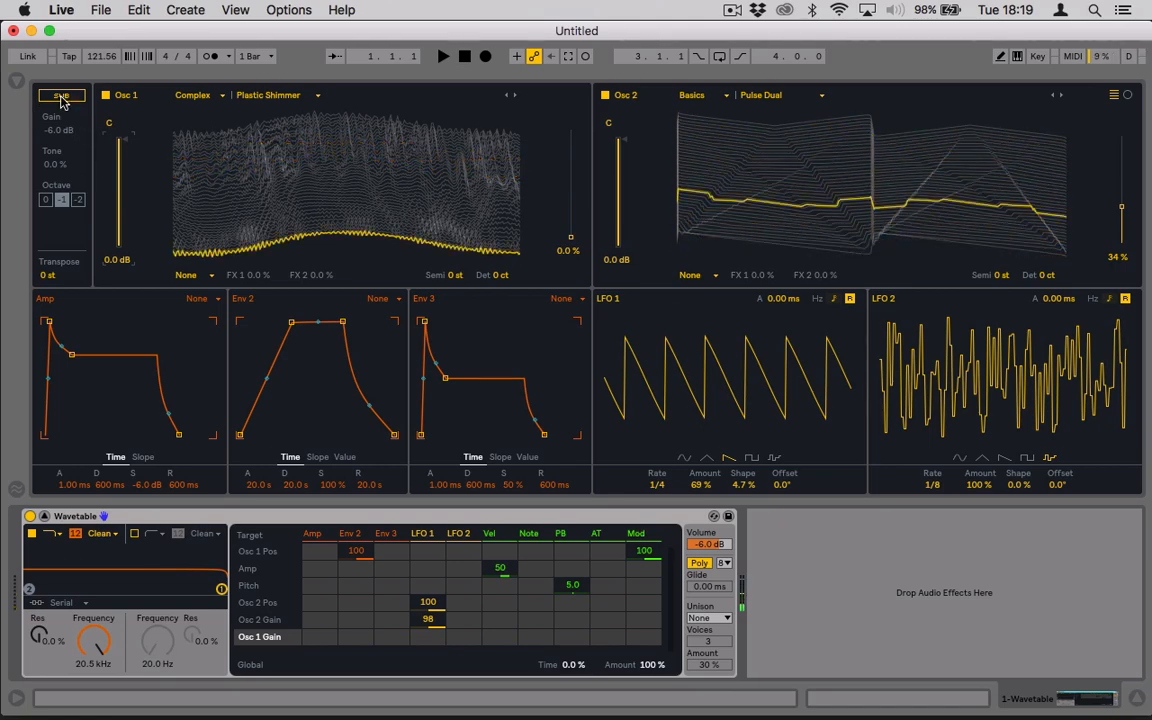
pyautogui.click(65, 97)
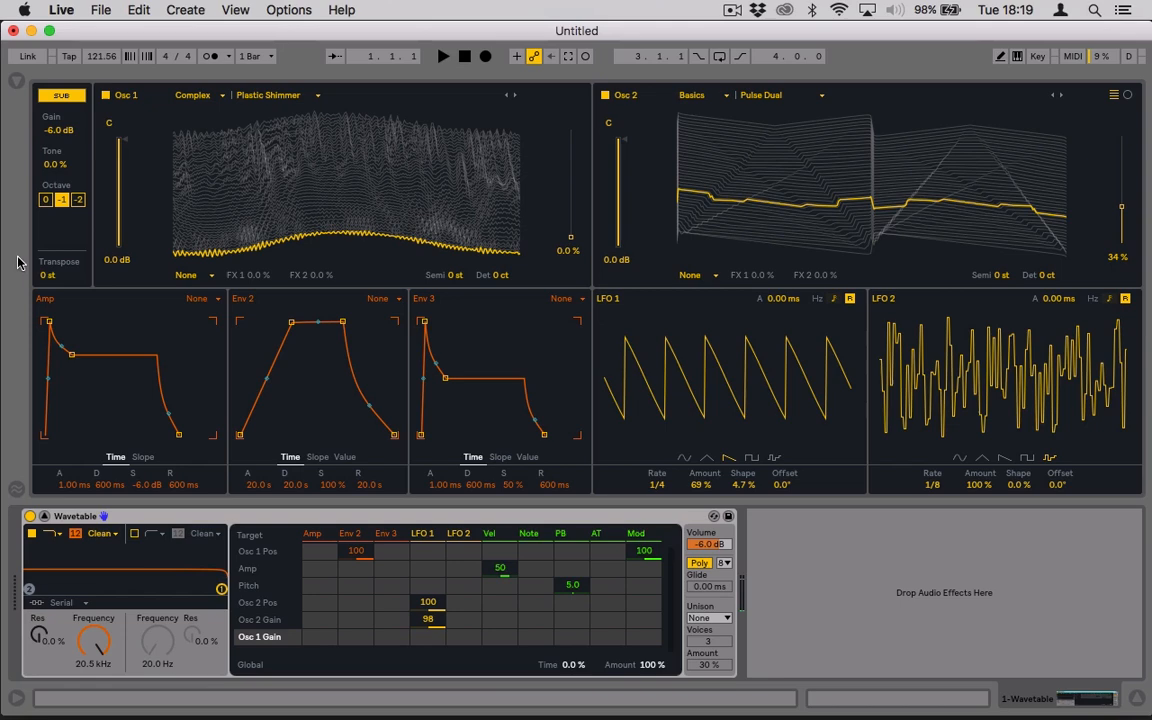
pyautogui.click(45, 200)
pyautogui.moveTo(56, 131)
pyautogui.mouseDown()
pyautogui.moveTo(56, 110)
pyautogui.moveTo(55, 136)
pyautogui.mouseUp()
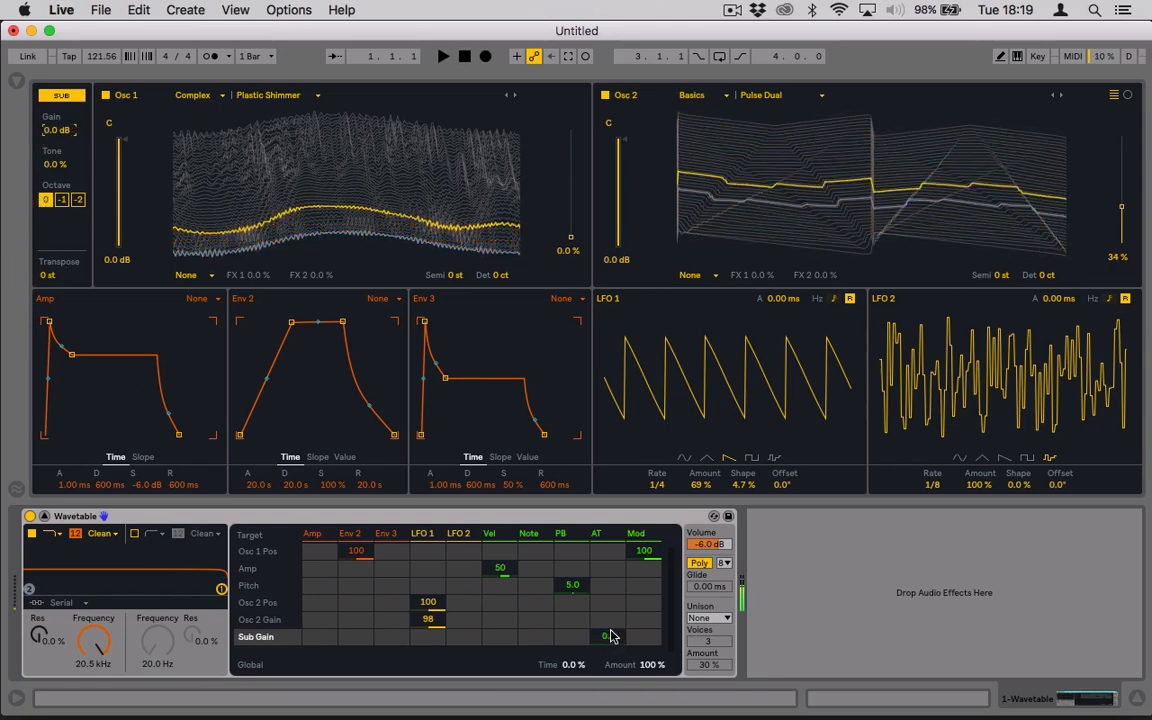
# - Look through the unison modes and set unison to Shimmer
pyautogui.click(710, 619)
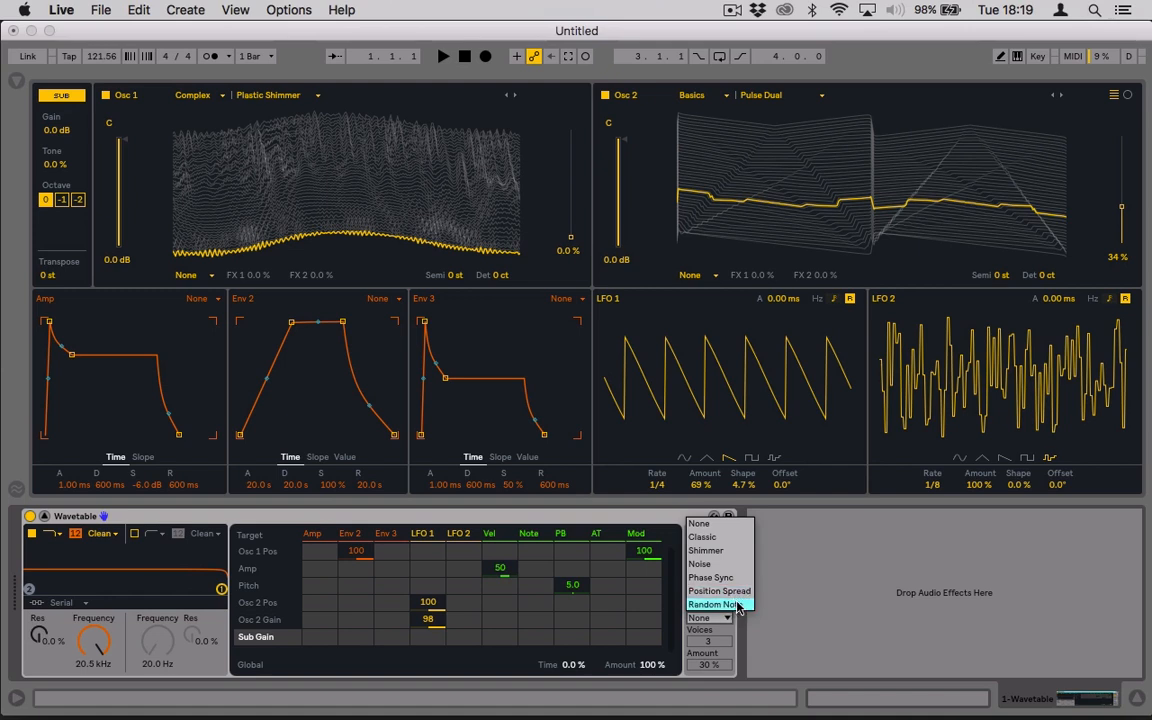
pyautogui.click(721, 641)
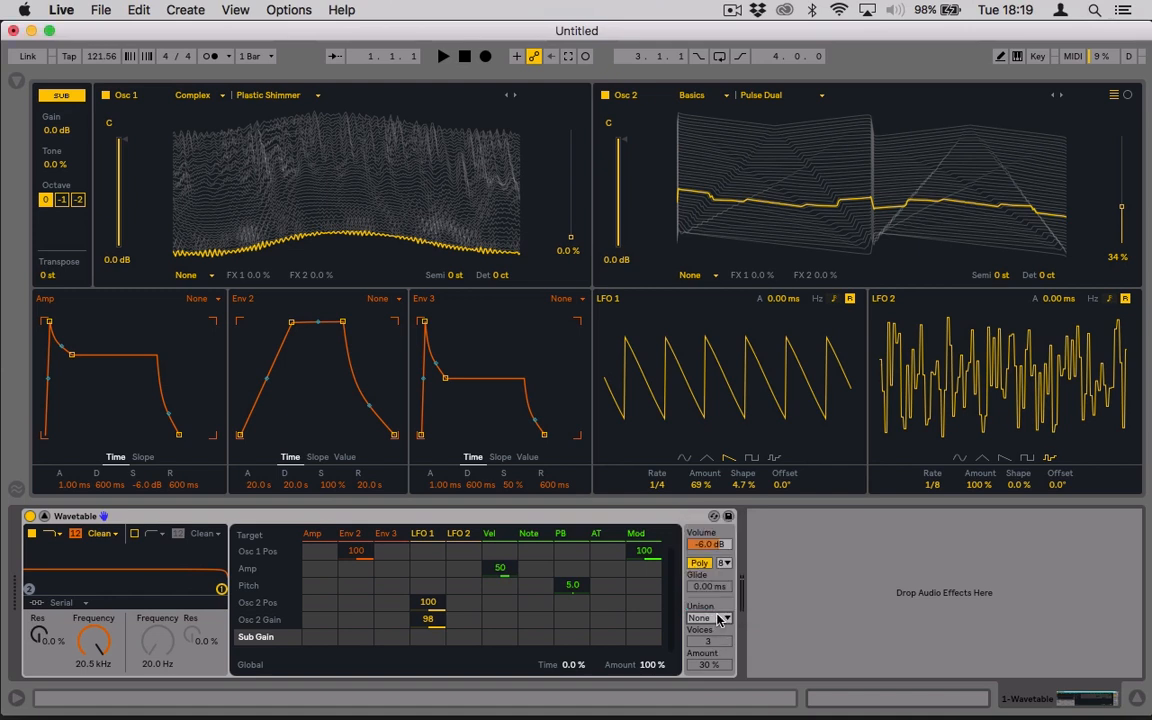
pyautogui.click(719, 620)
pyautogui.click(720, 556)
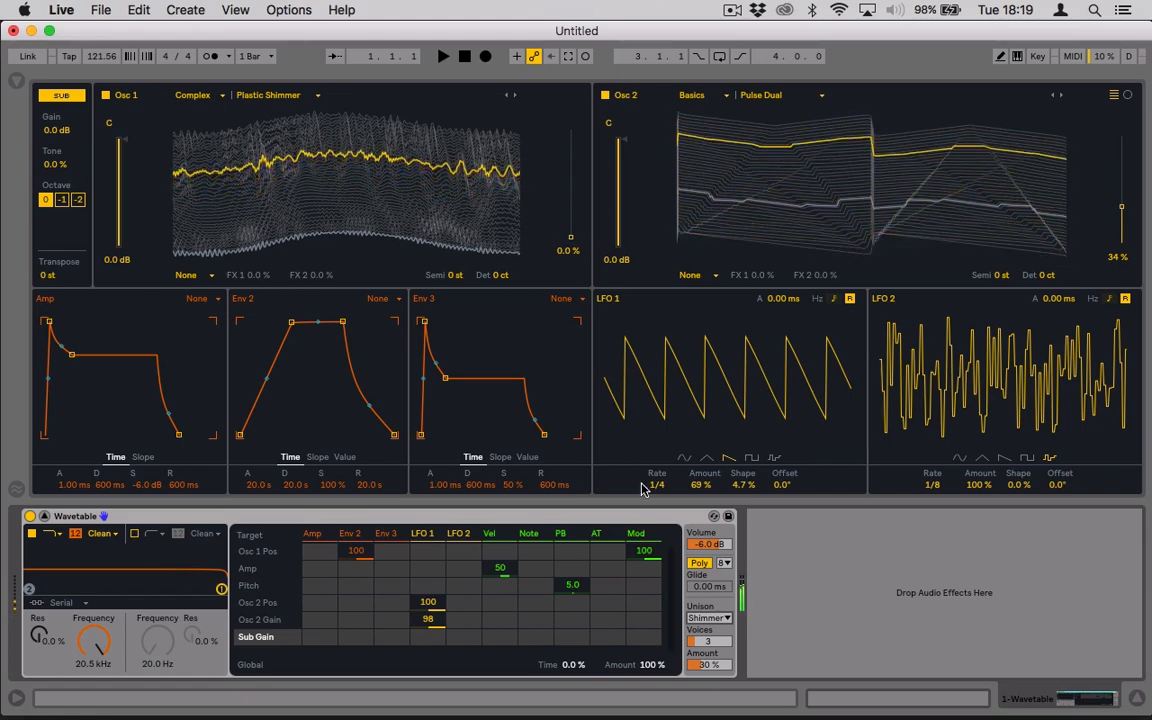
# - Set LFO 1 to rate 1/16 and amount 100%, and lower Osc 2's wavetable position to 0.8%
pyautogui.moveTo(656, 485); pyautogui.dragTo(697, 448)
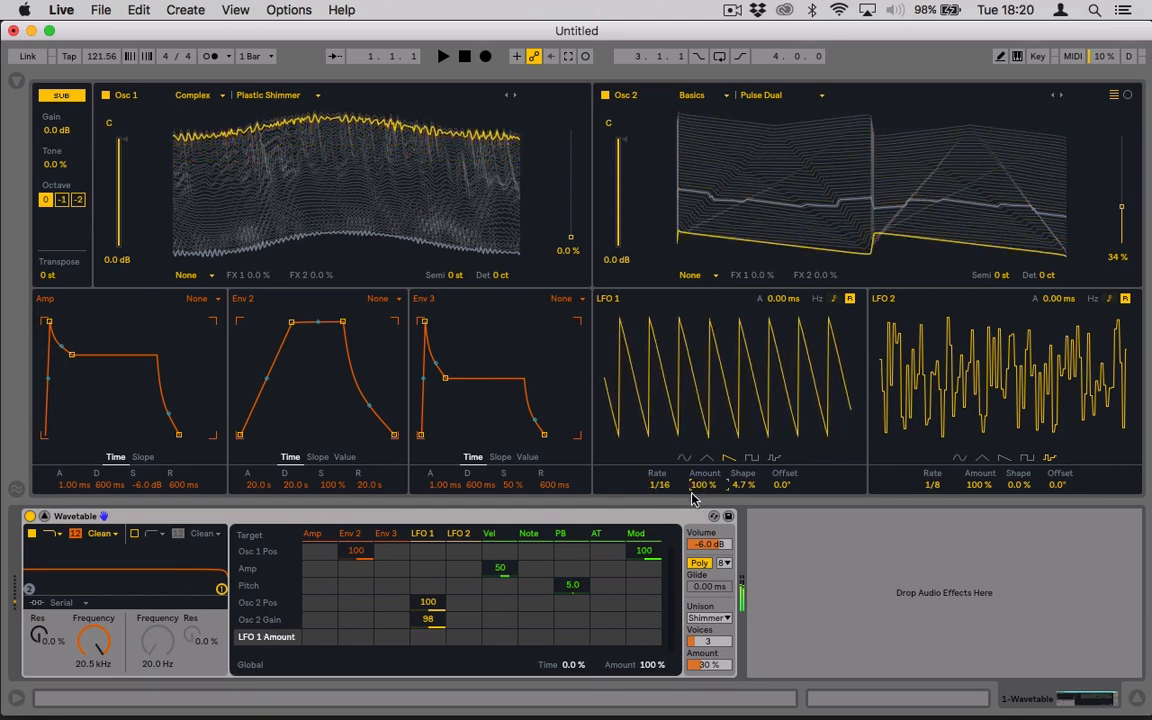
pyautogui.moveTo(1121, 209); pyautogui.dragTo(1089, 249)
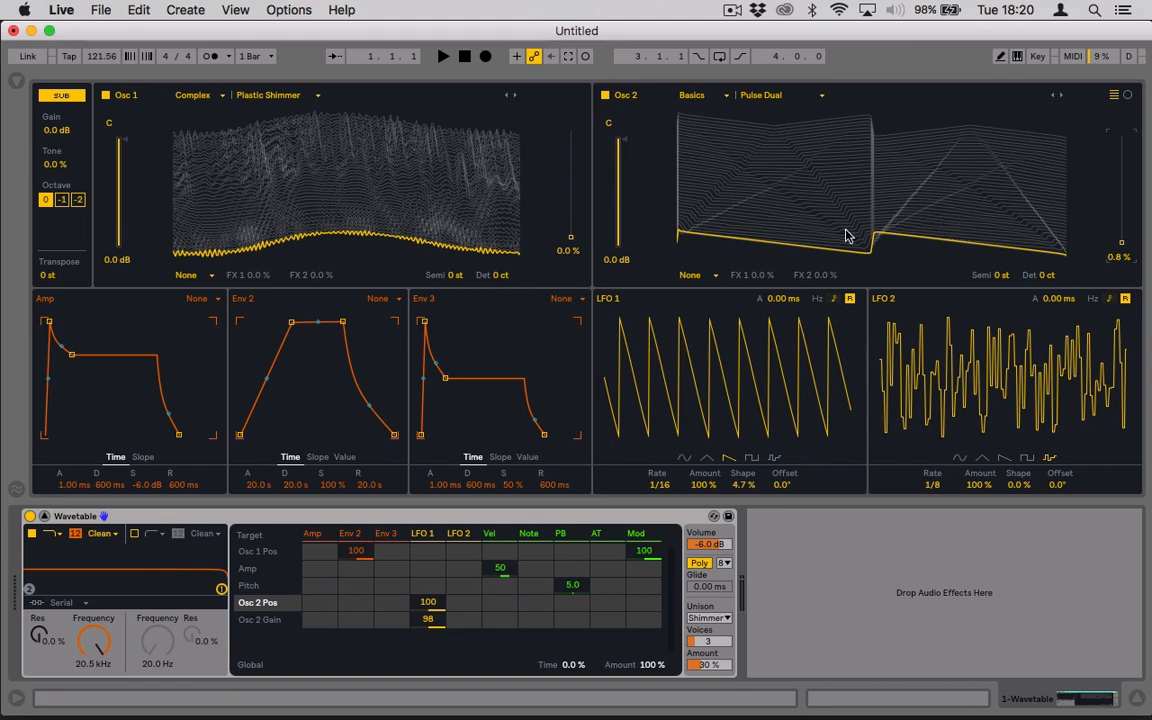
# - Load the Saw Dual 2 wavetable into Osc 2 and sweep its position, settling on 18%
pyautogui.click(769, 97)
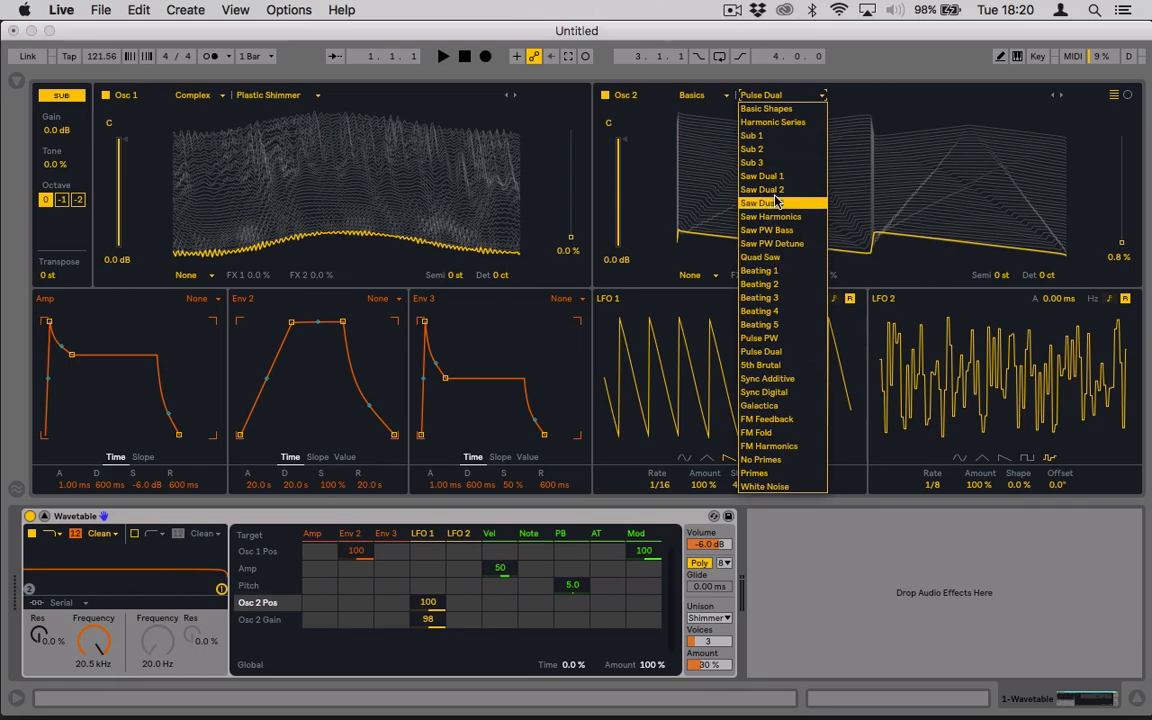
pyautogui.click(779, 201)
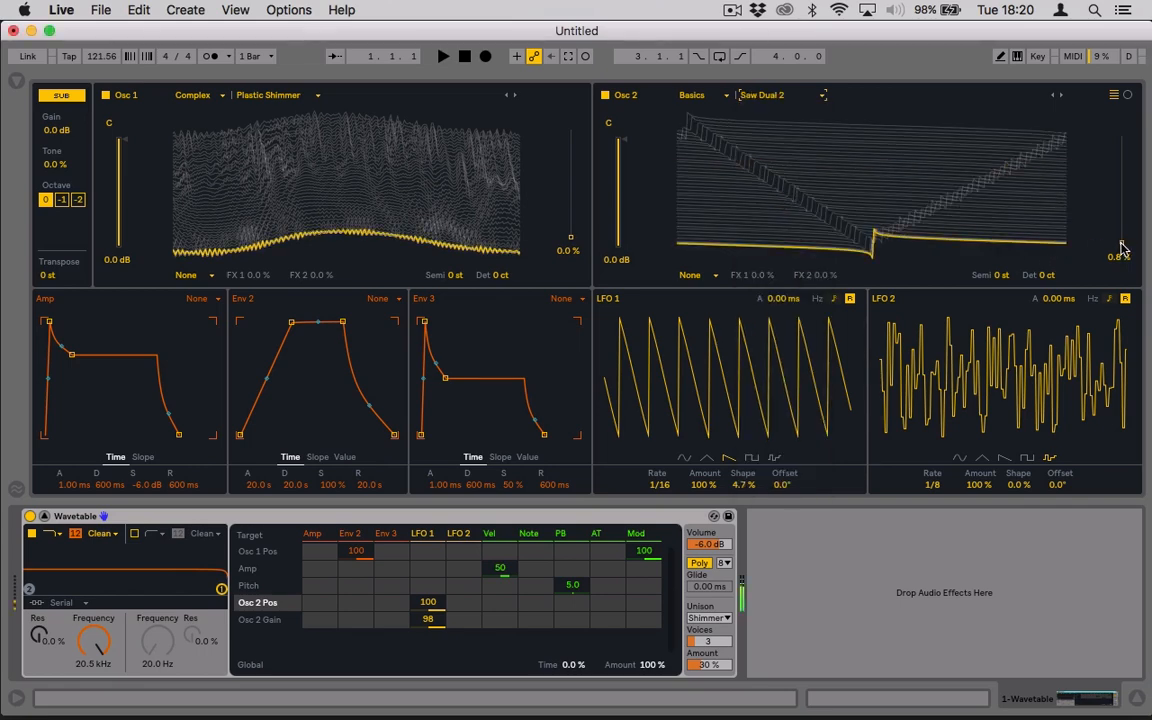
pyautogui.moveTo(1122, 248); pyautogui.dragTo(1122, 167)
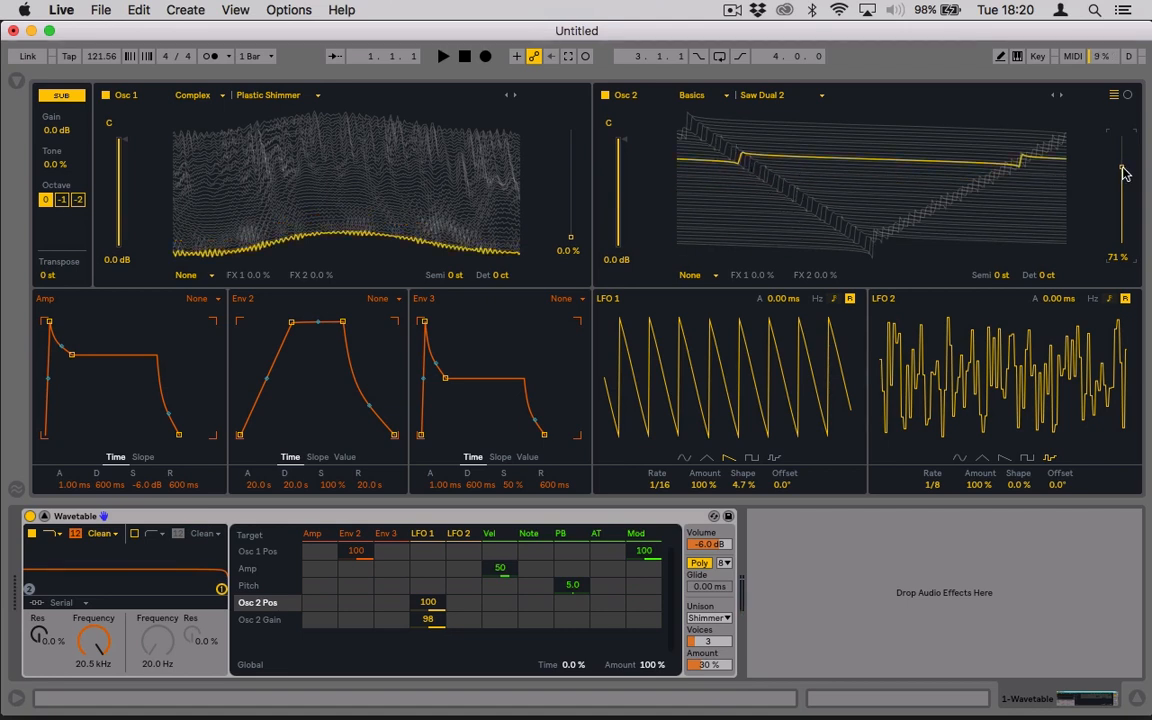
pyautogui.moveTo(1122, 169); pyautogui.dragTo(1122, 226)
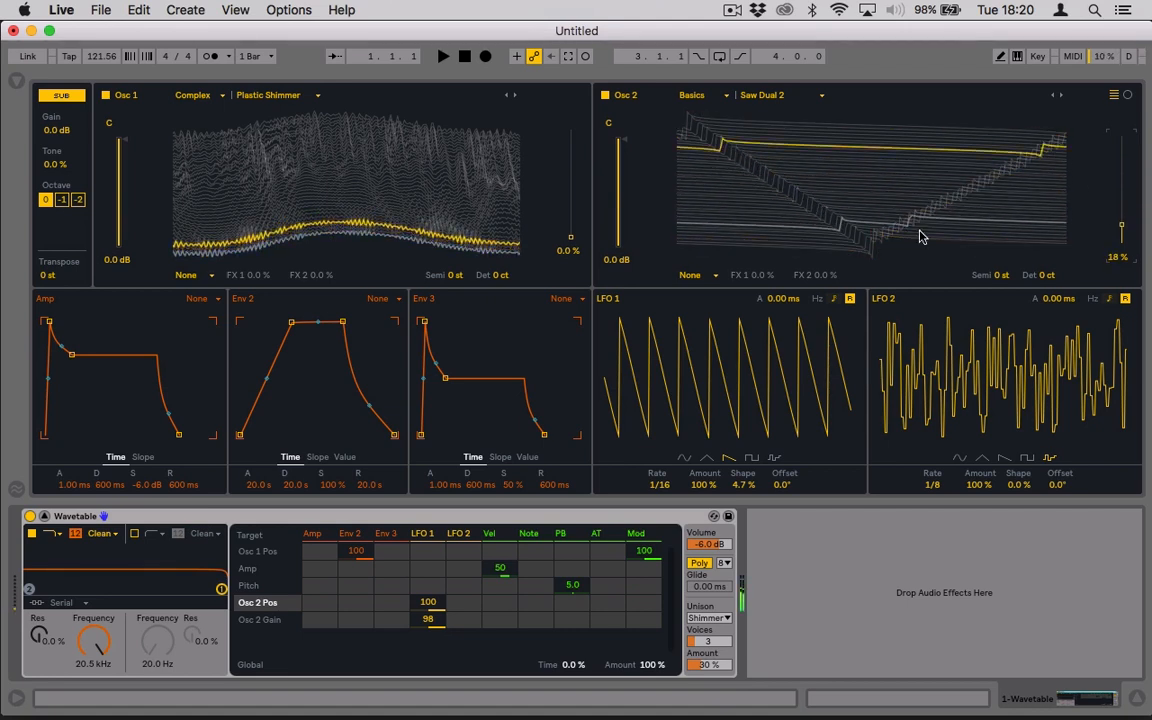
# - Load the Sitar wavetable from the Instrument category into Osc 2 and raise its wavetable position to 34%
pyautogui.click(697, 97)
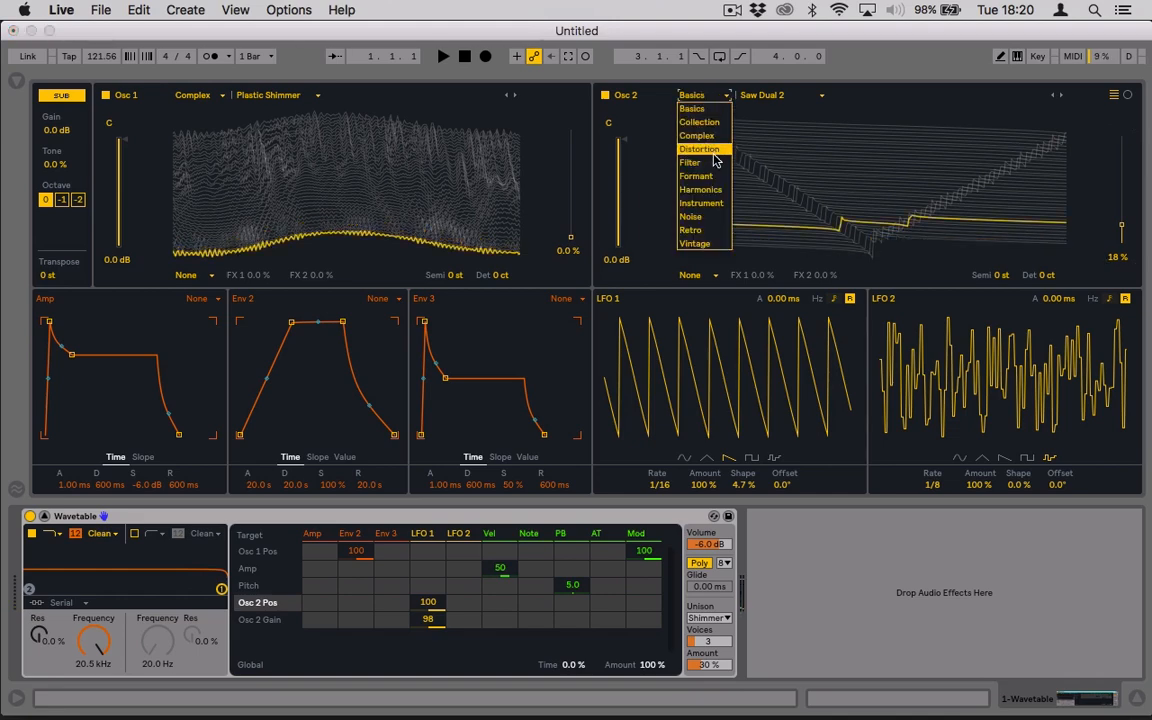
pyautogui.click(713, 206)
pyautogui.click(767, 96)
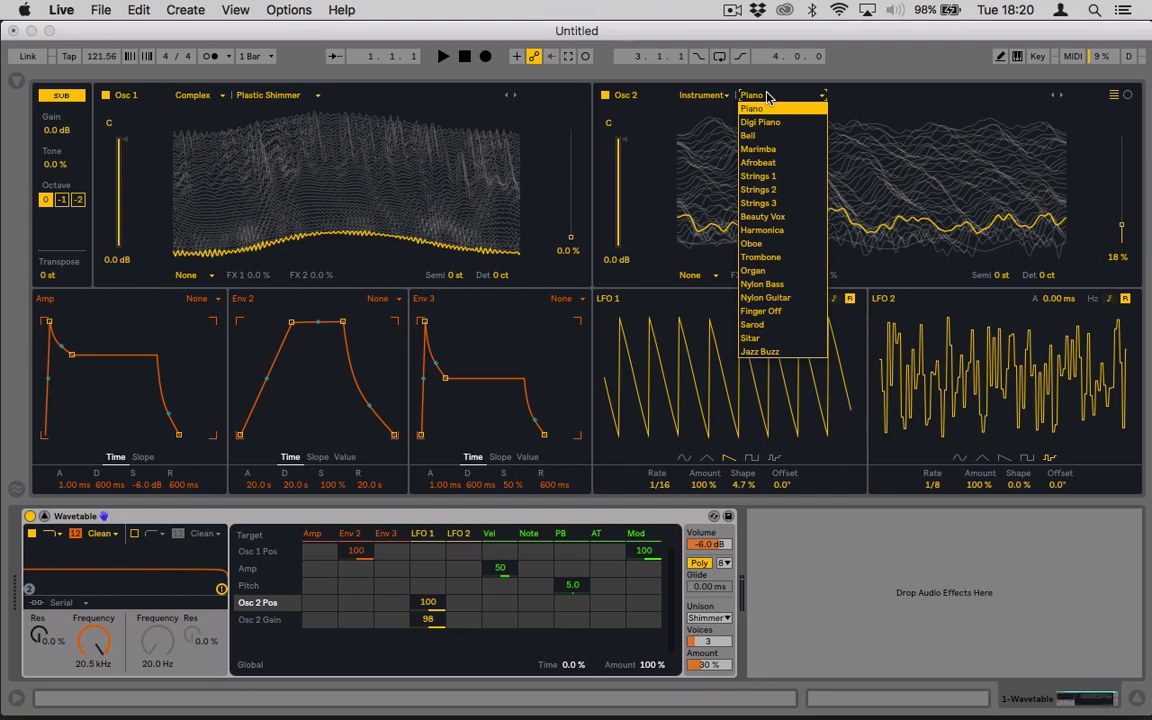
pyautogui.click(755, 338)
pyautogui.moveTo(1123, 230)
pyautogui.mouseDown()
pyautogui.moveTo(1123, 157)
pyautogui.moveTo(1123, 207)
pyautogui.mouseUp()
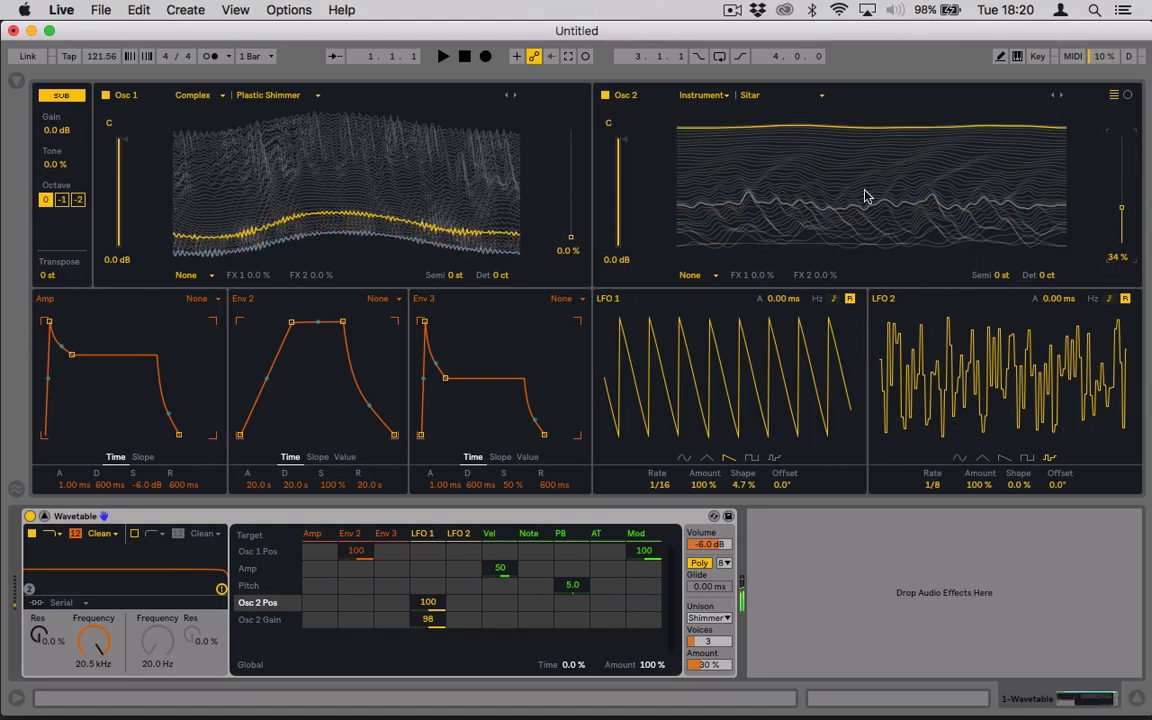
# - Load the Brds Dual Saw wavetable from the Vintage category into Osc 2 and lower its position to 0.0%
pyautogui.click(703, 95)
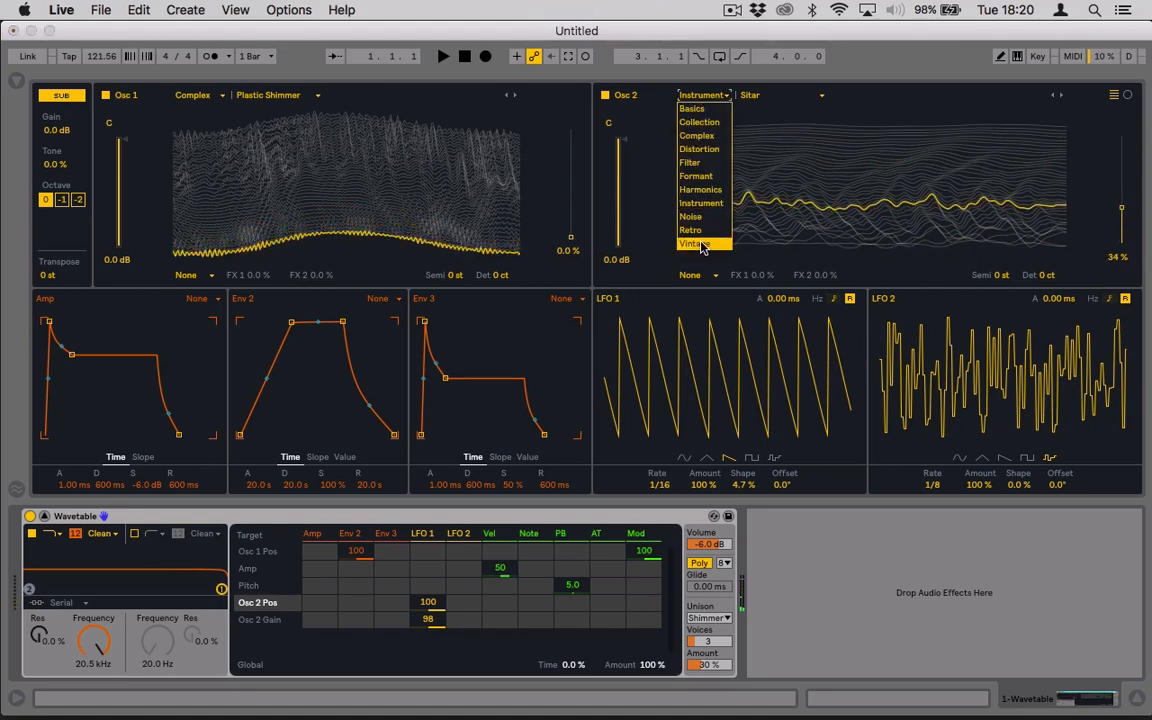
pyautogui.click(702, 244)
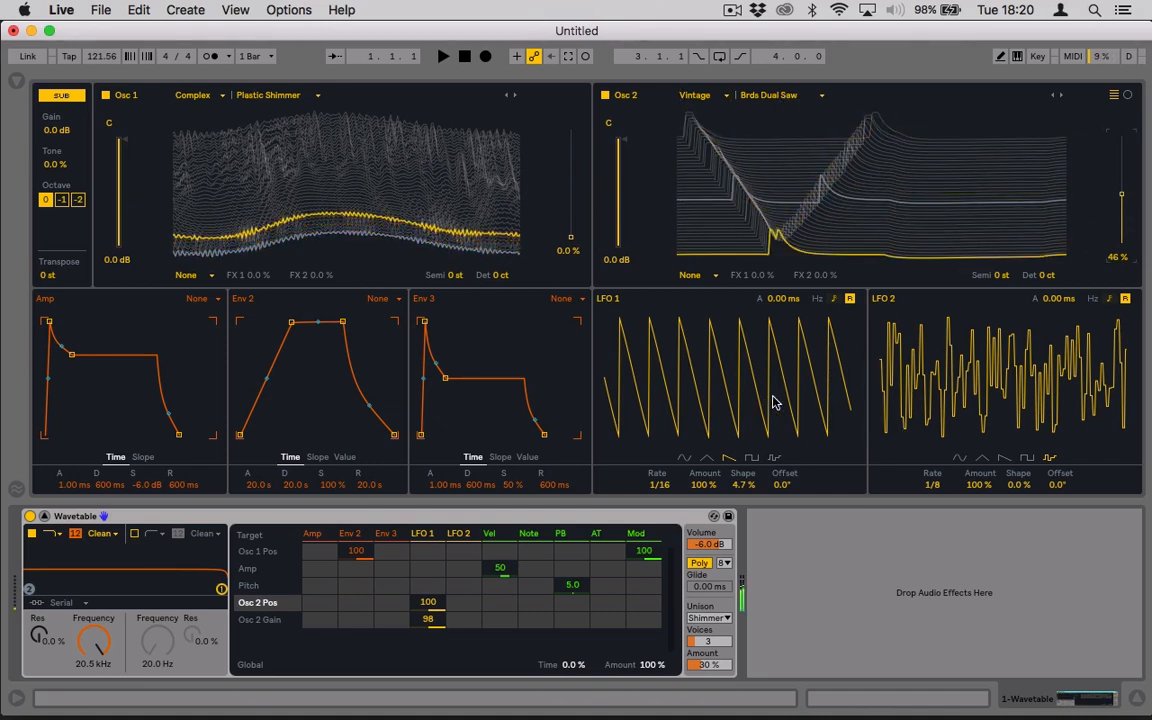
pyautogui.moveTo(1122, 196); pyautogui.dragTo(1122, 245)
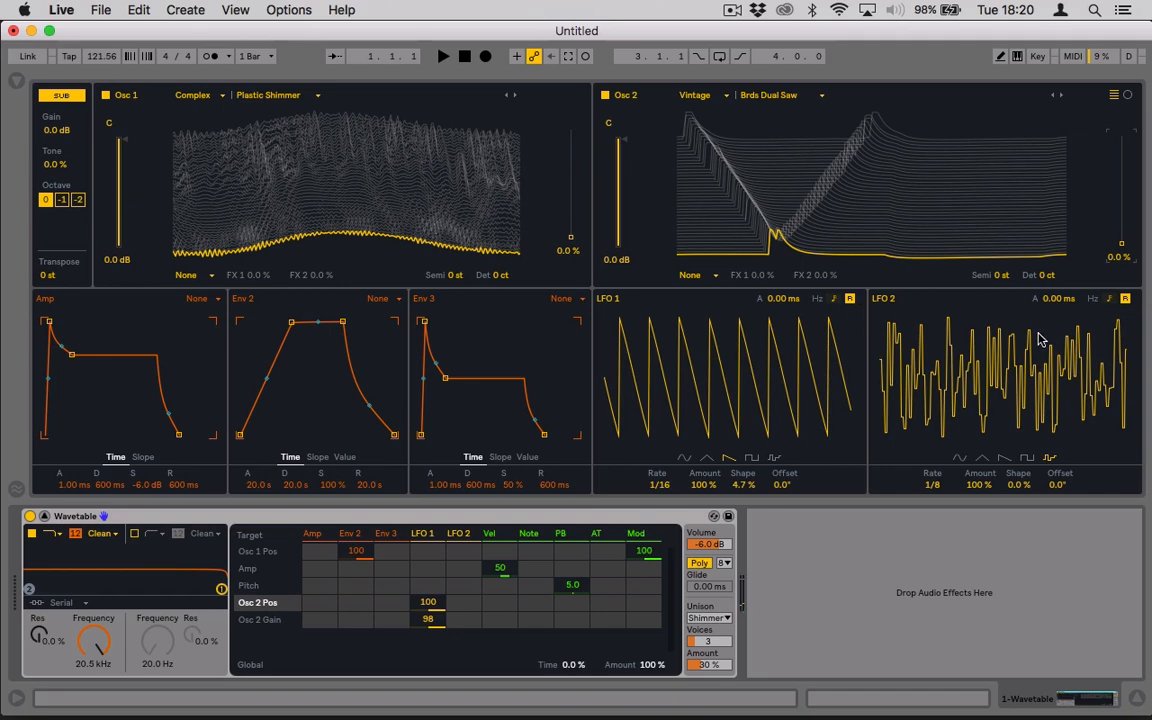
# - Set LFO 2 to a sine wave at rate 4 and modulate Osc 2's wavetable position with it at 100
pyautogui.click(959, 460)
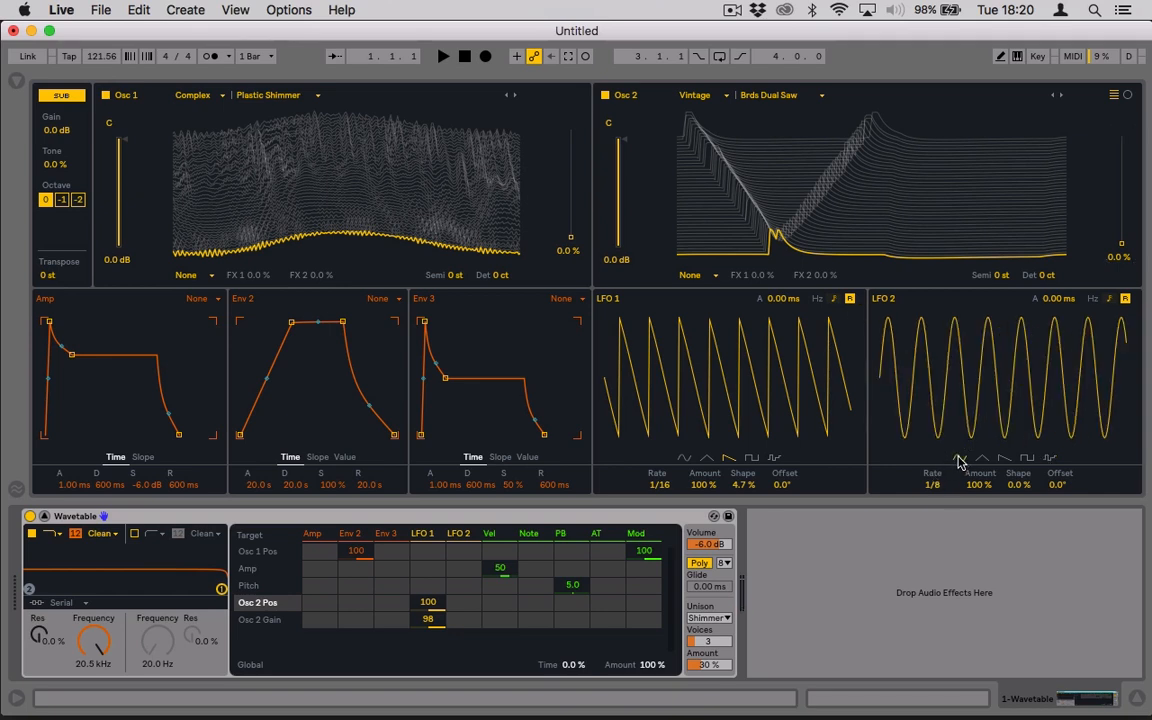
pyautogui.moveTo(932, 485); pyautogui.dragTo(932, 574)
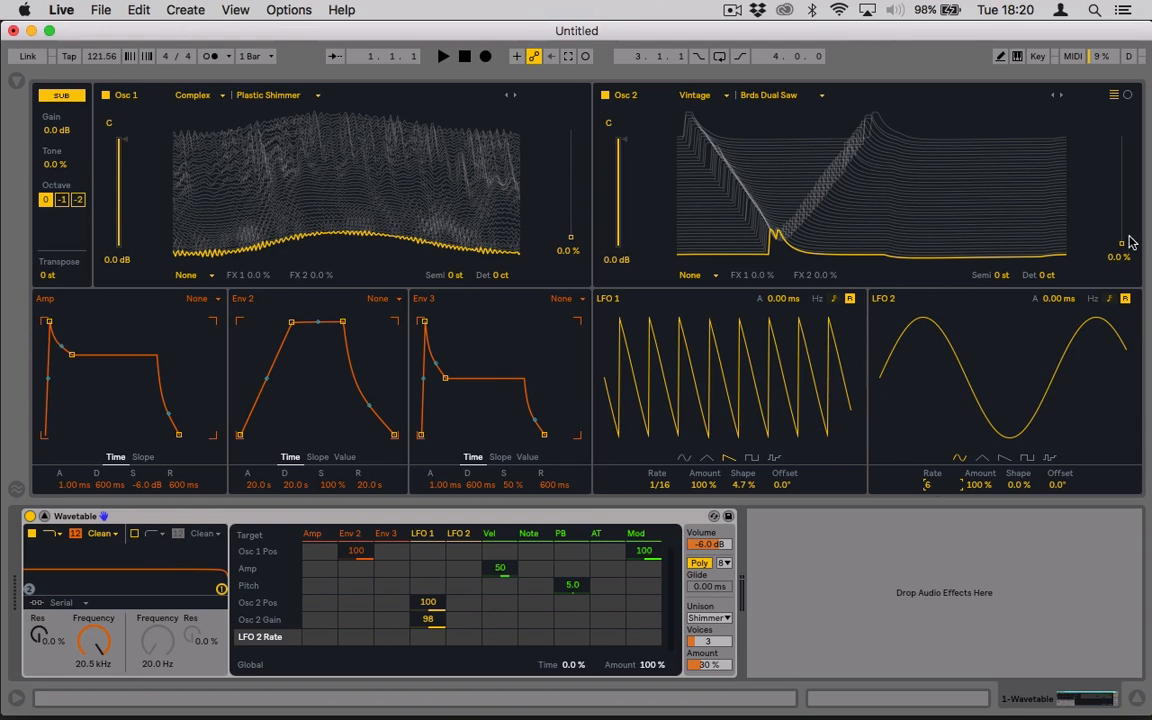
pyautogui.moveTo(1128, 240); pyautogui.dragTo(1123, 252)
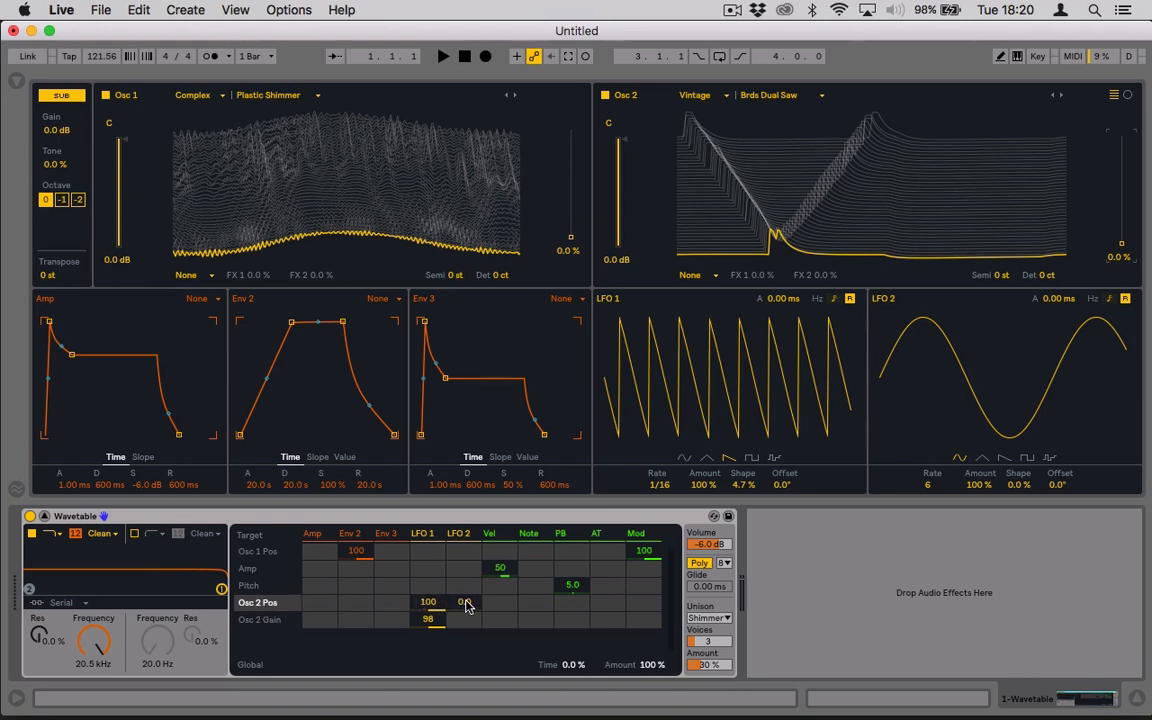
pyautogui.moveTo(466, 604); pyautogui.dragTo(466, 560)
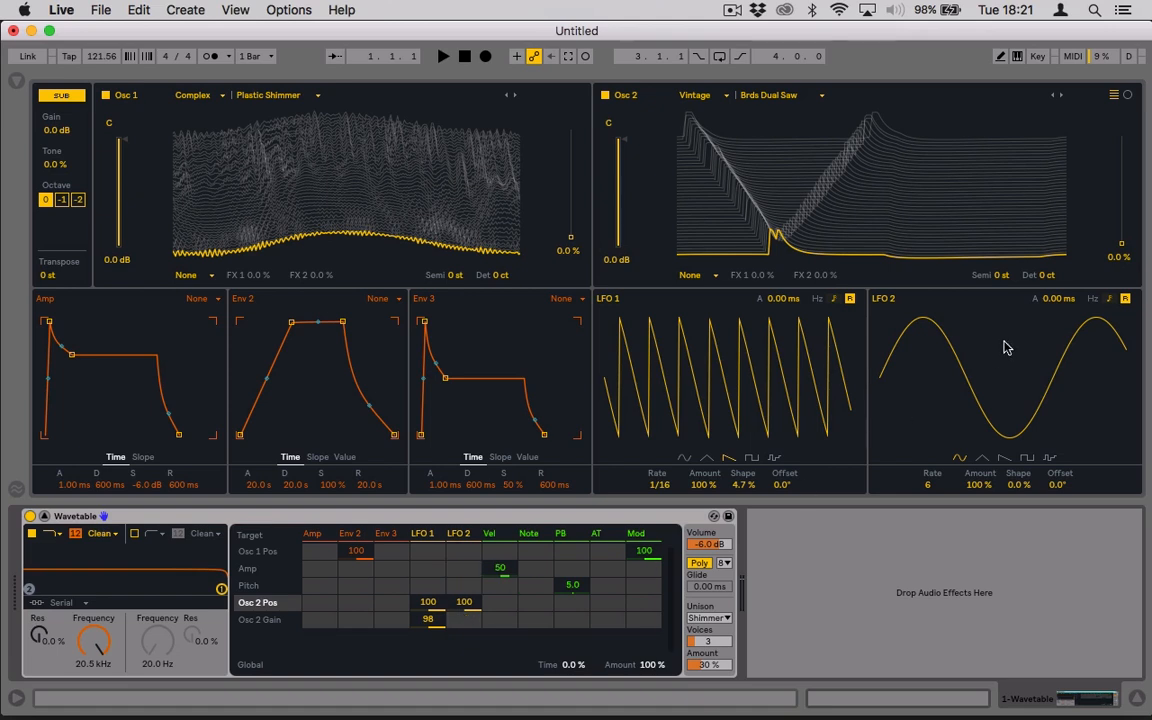
pyautogui.click(979, 484)
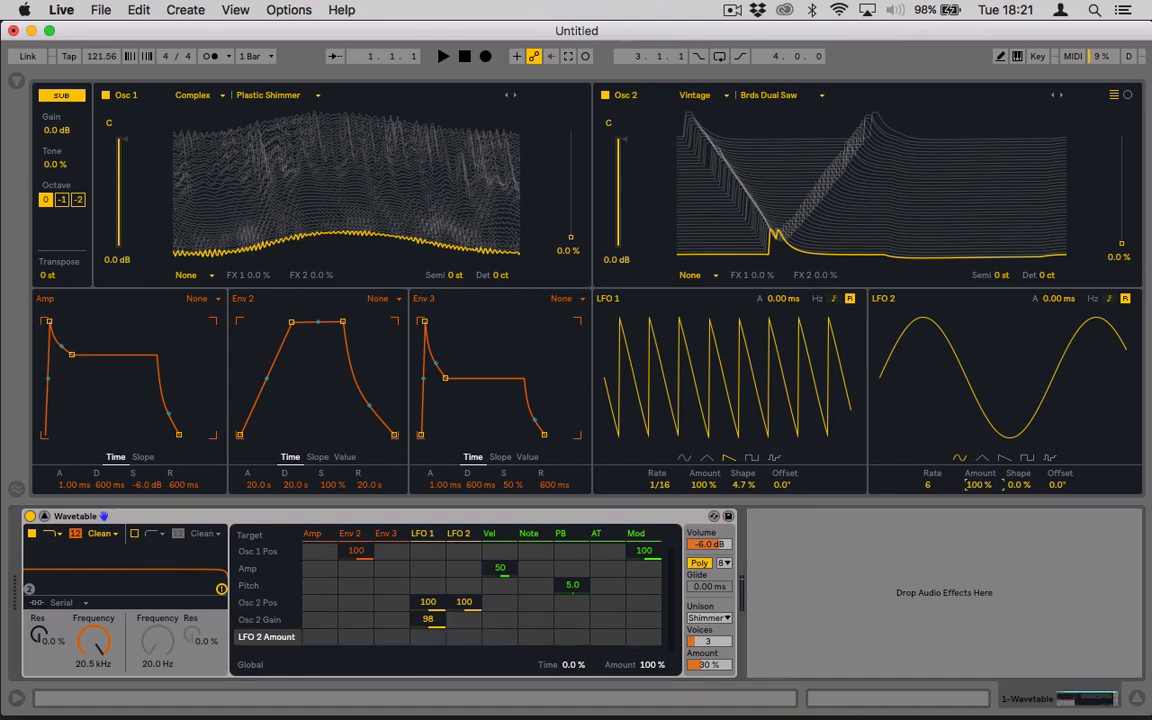
pyautogui.moveTo(930, 488); pyautogui.dragTo(930, 462)
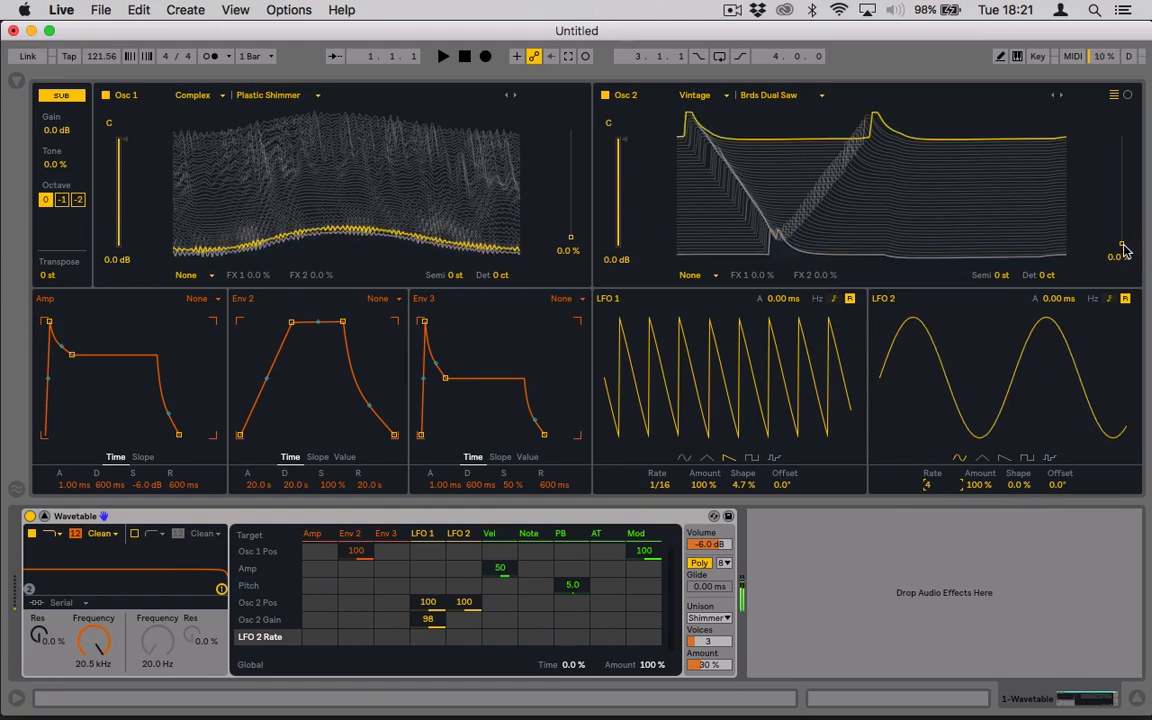
# - Set Osc 2's wavetable position to 3.4% and remove LFO 1's modulation from it
pyautogui.moveTo(1122, 246)
pyautogui.mouseDown()
pyautogui.moveTo(1122, 136)
pyautogui.moveTo(1122, 244)
pyautogui.mouseUp()
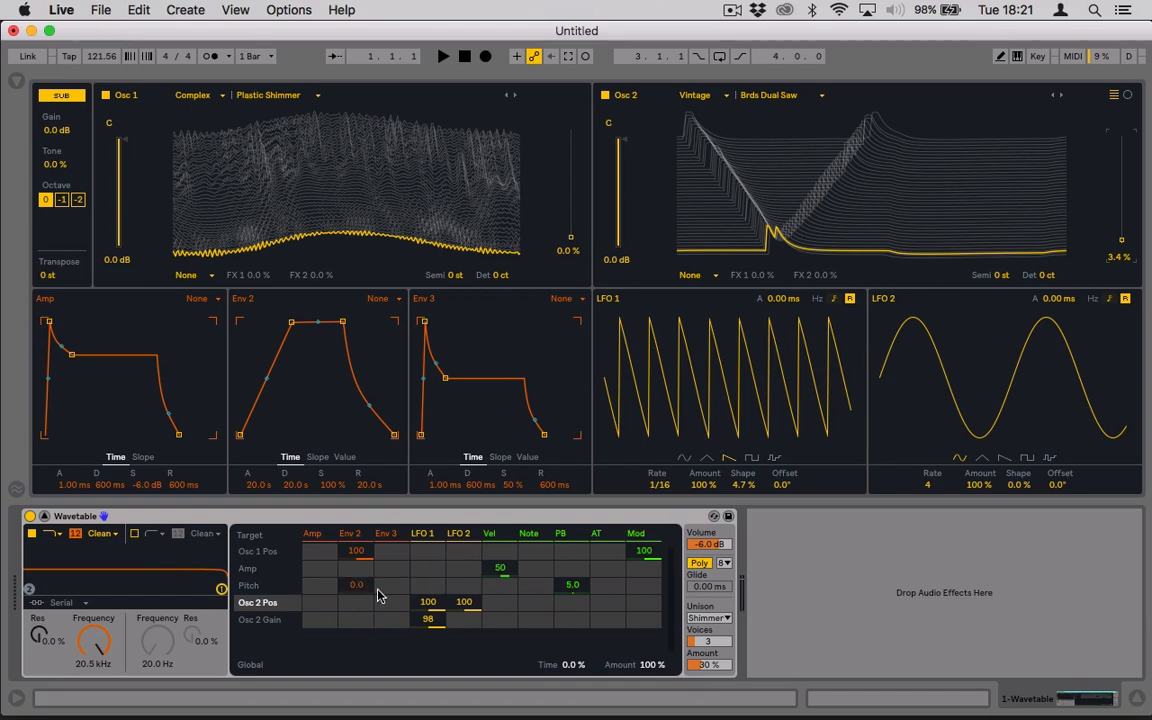
pyautogui.doubleClick(429, 604)
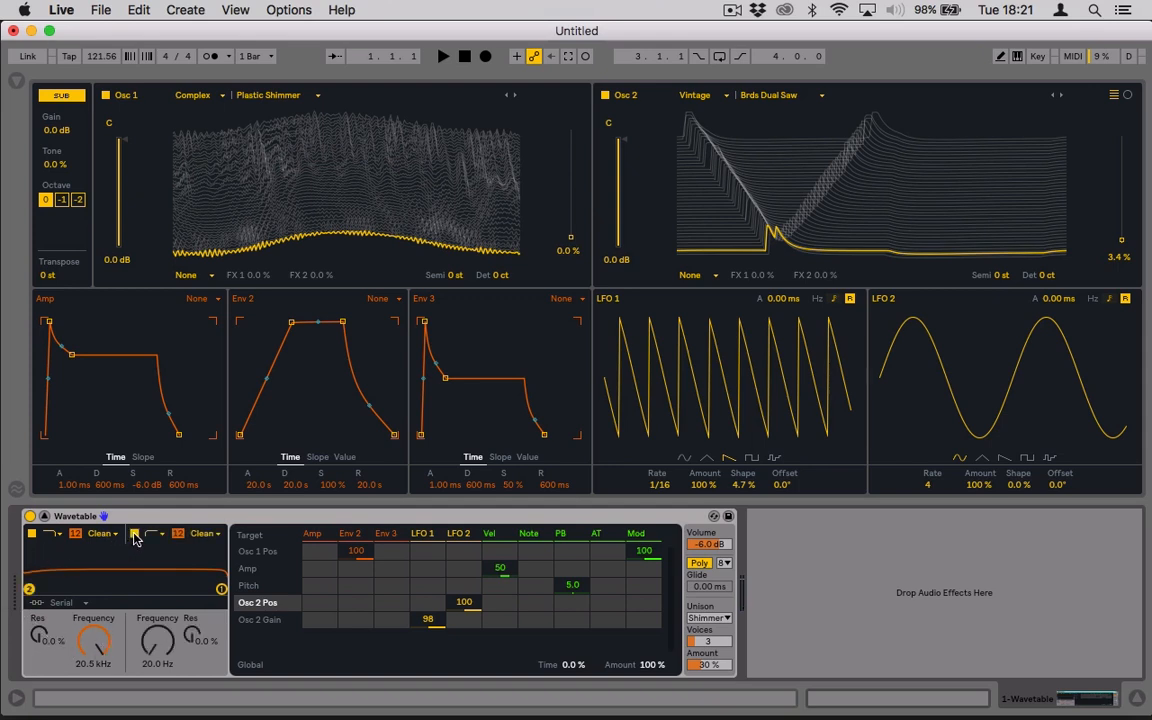
# - Route the two filters in Parallel and set Filter 1's frequency to 202 Hz and Filter 2's to 4.15 kHz
pyautogui.click(77, 604)
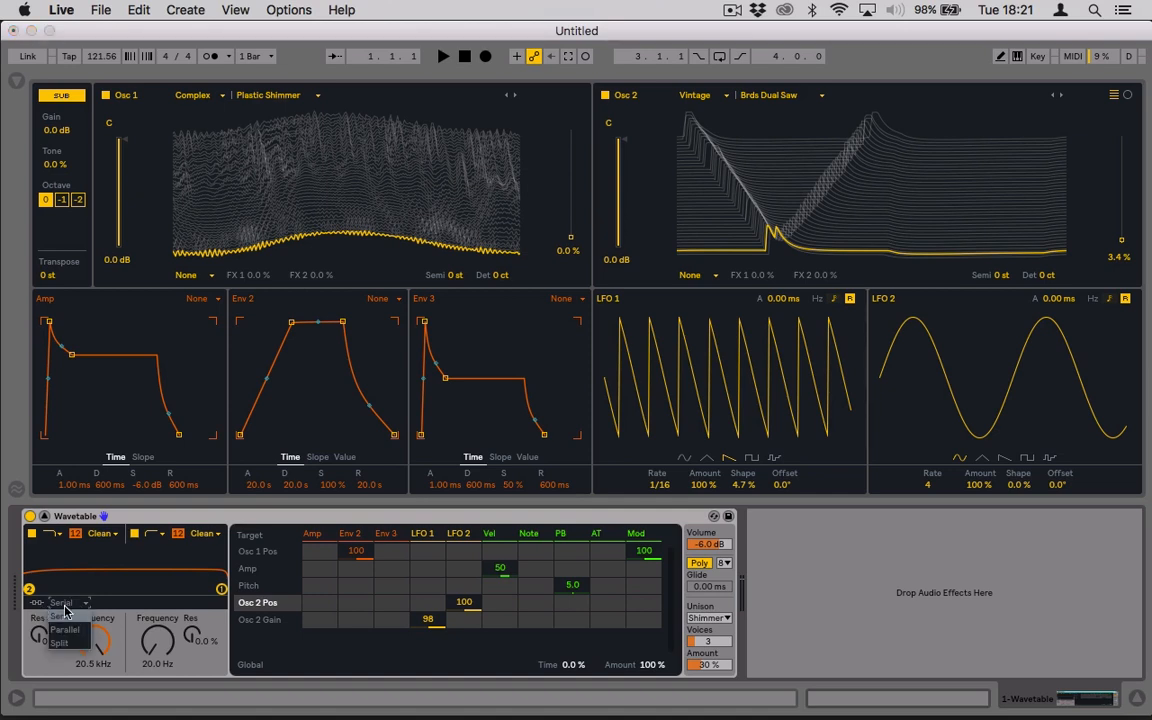
pyautogui.click(68, 630)
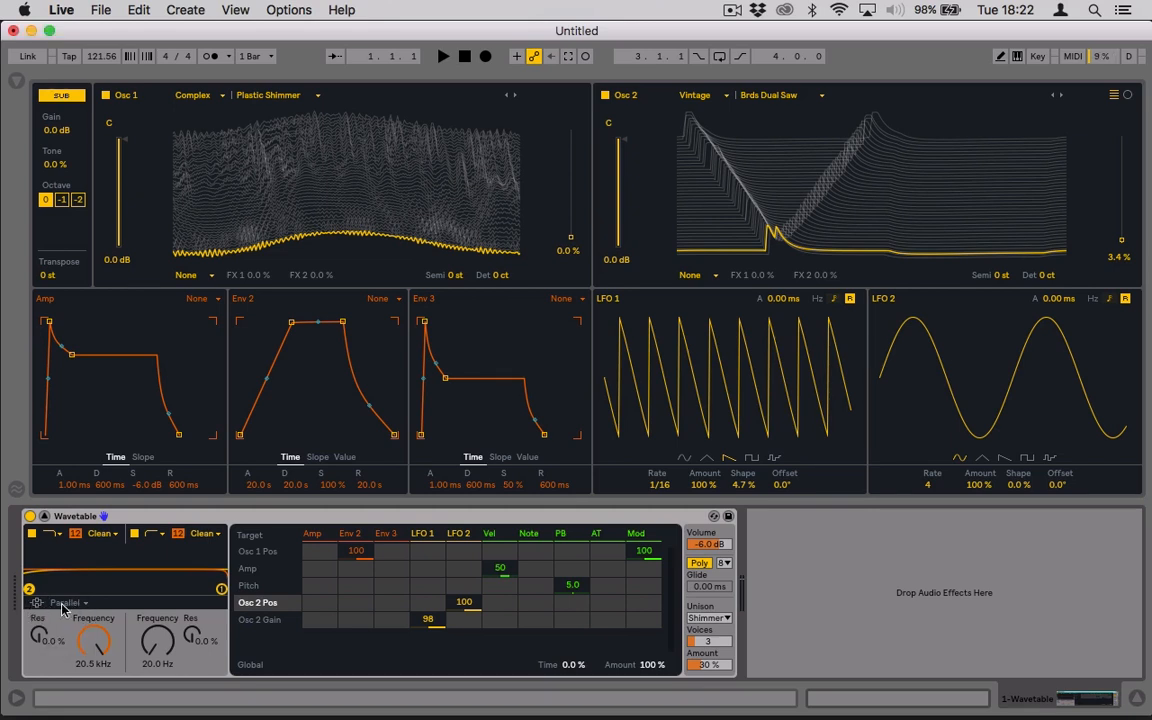
pyautogui.moveTo(159, 653); pyautogui.dragTo(159, 584)
pyautogui.moveTo(98, 647); pyautogui.dragTo(98, 703)
pyautogui.moveTo(159, 645); pyautogui.dragTo(159, 625)
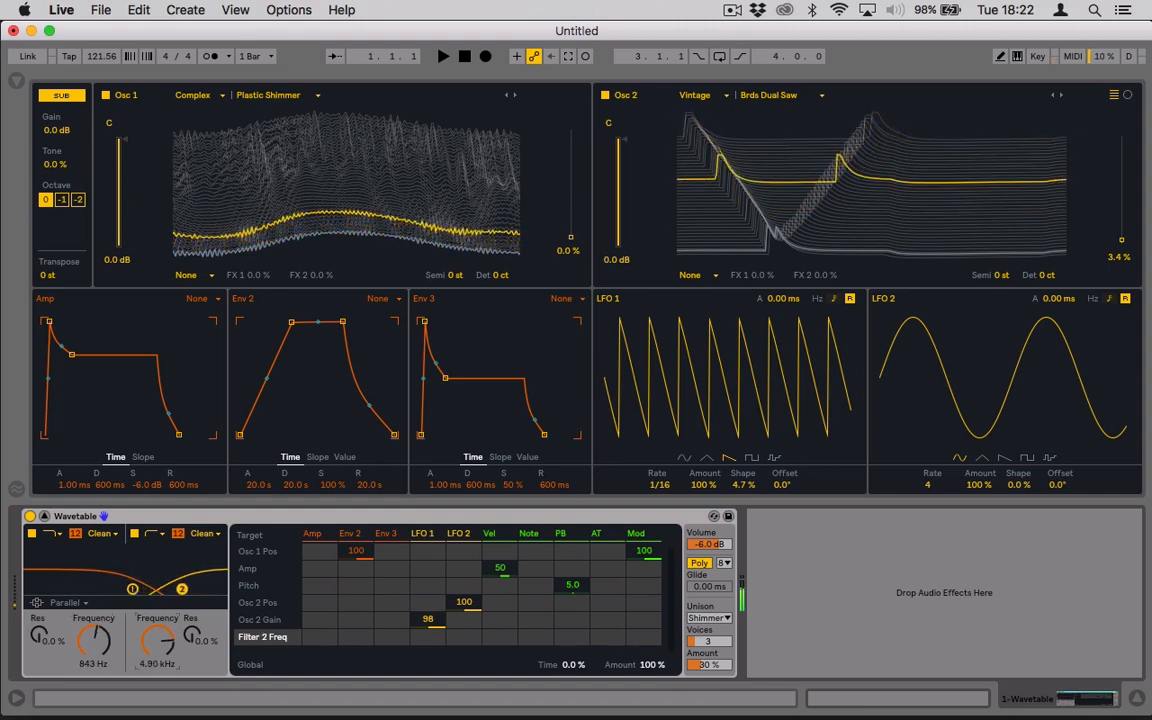
pyautogui.moveTo(96, 645); pyautogui.dragTo(96, 670)
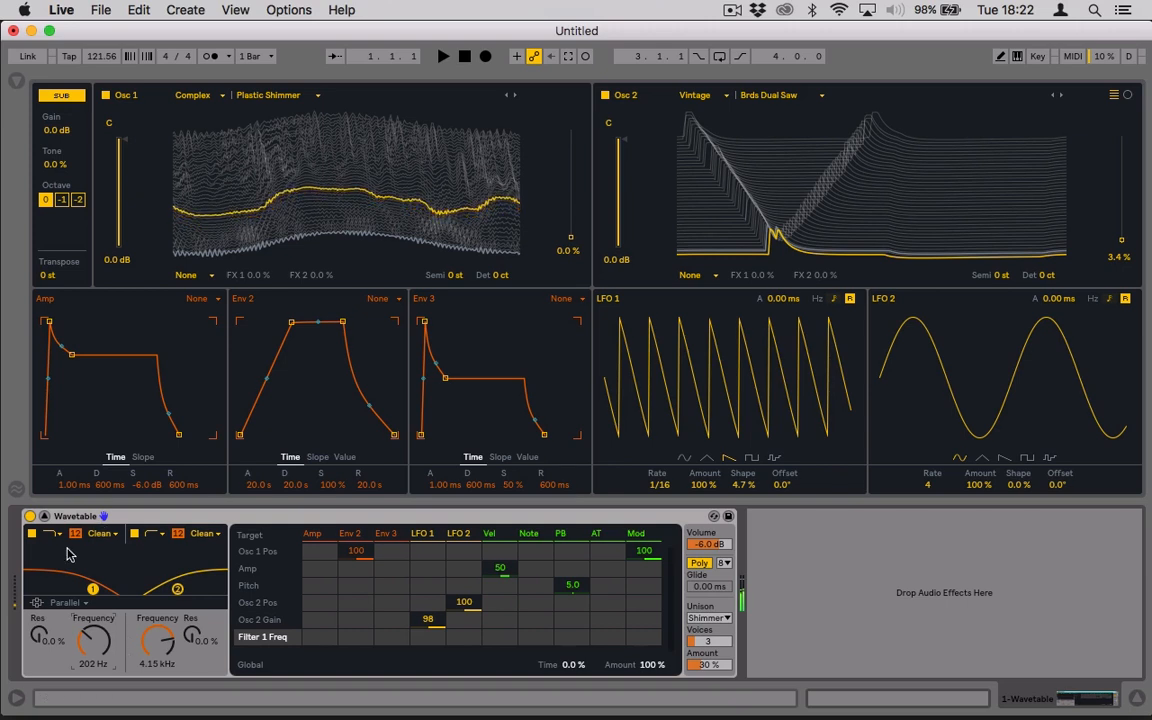
# - Switch the circuit type of both filters to PRD
pyautogui.click(100, 533)
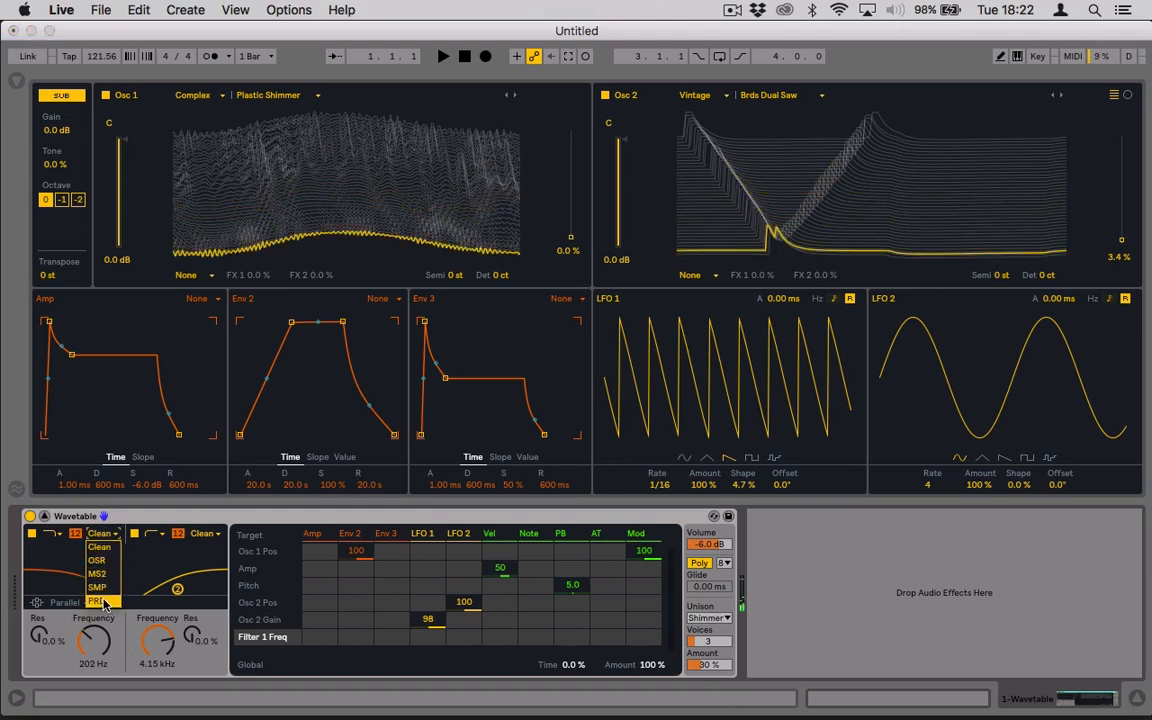
pyautogui.click(103, 601)
pyautogui.click(200, 533)
pyautogui.click(186, 547)
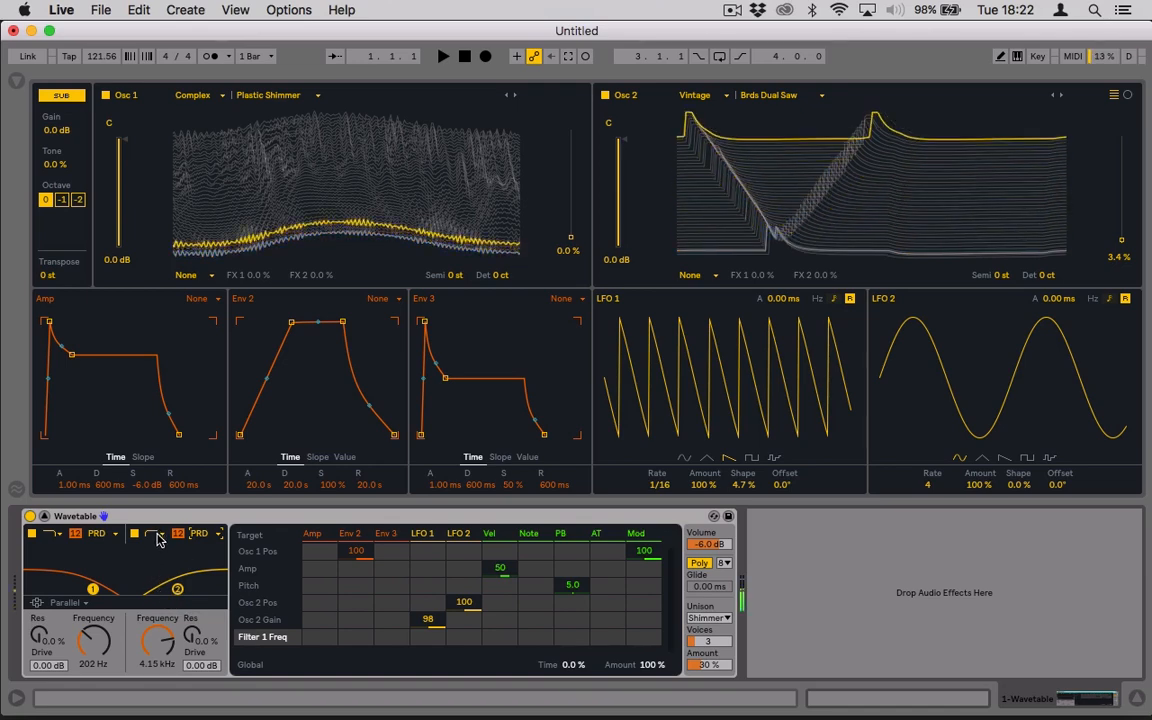
# - Collapse Wavetable to its compact view, look through its oscillator, matrix and modulation source pages, and expand it again
pyautogui.click(44, 517)
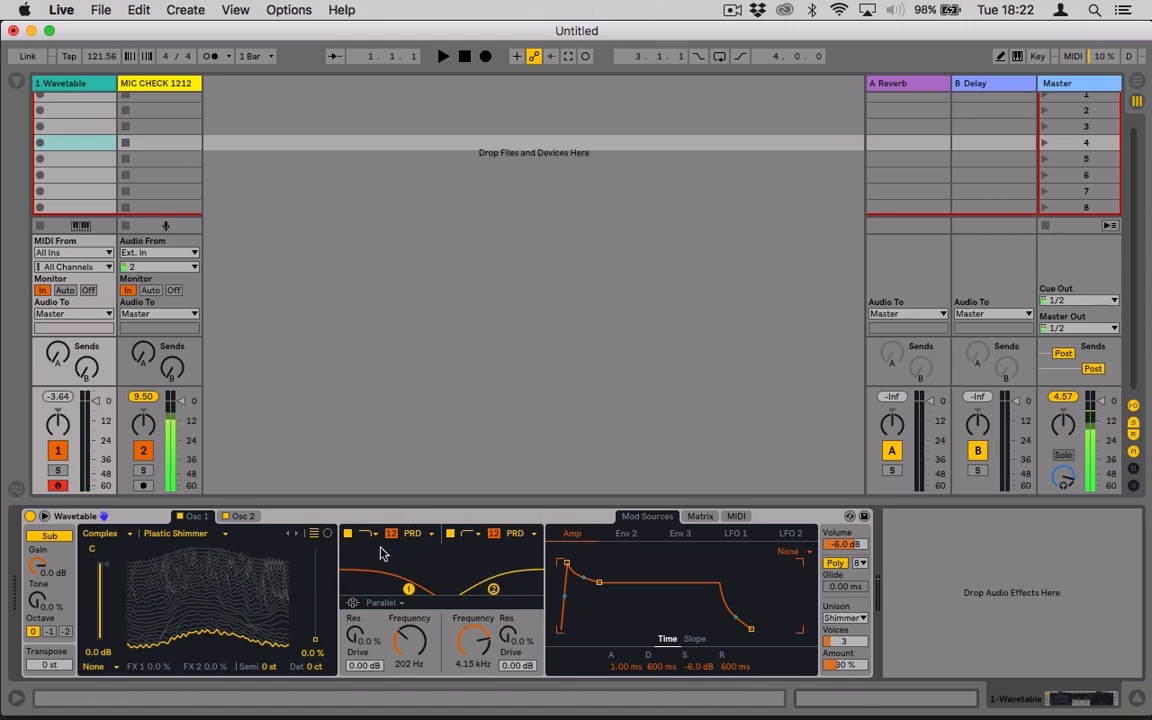
pyautogui.click(240, 517)
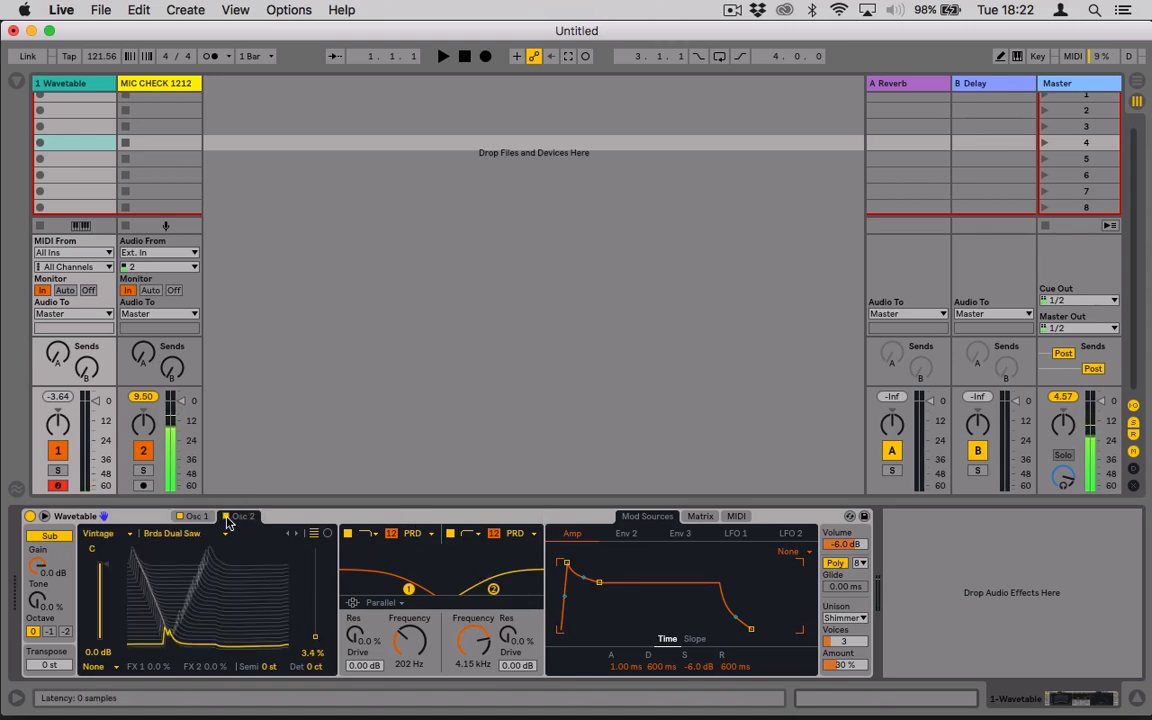
pyautogui.click(196, 518)
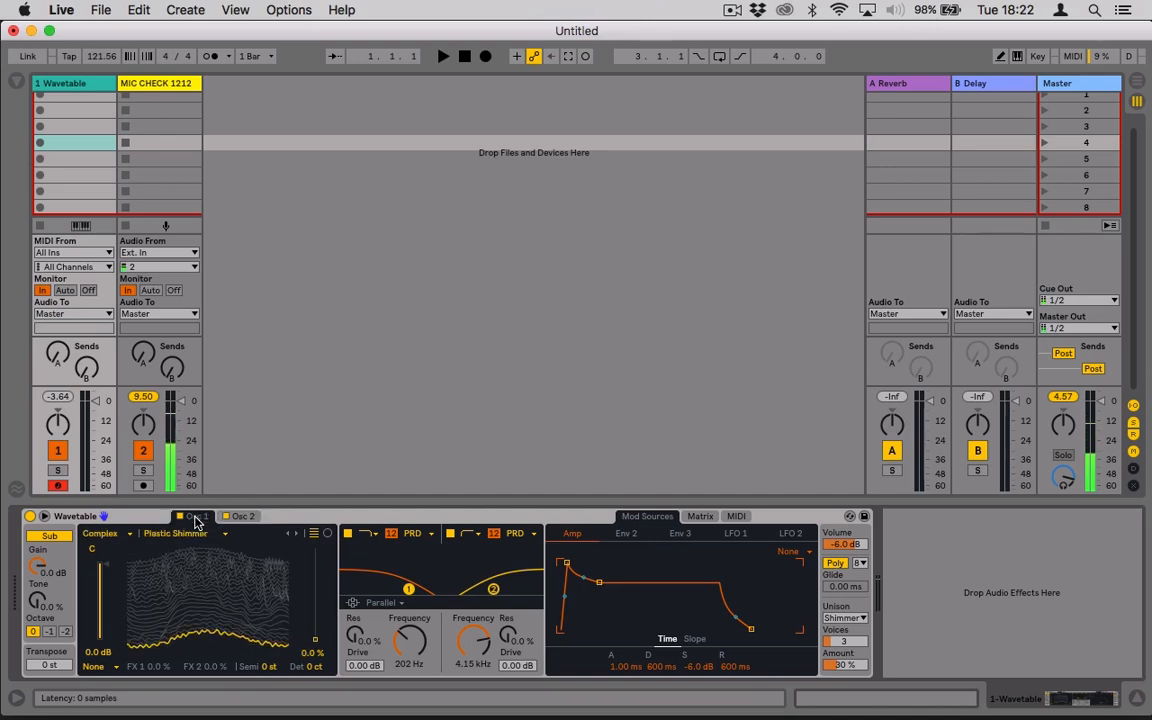
pyautogui.click(697, 519)
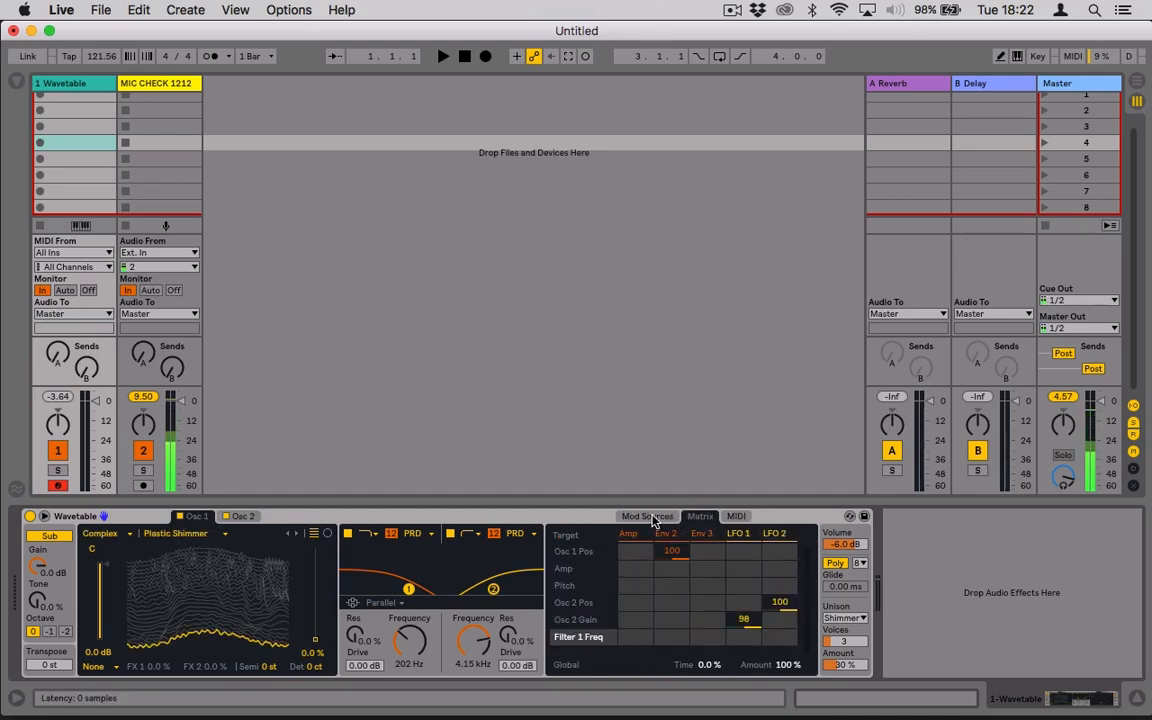
pyautogui.click(650, 516)
pyautogui.click(44, 517)
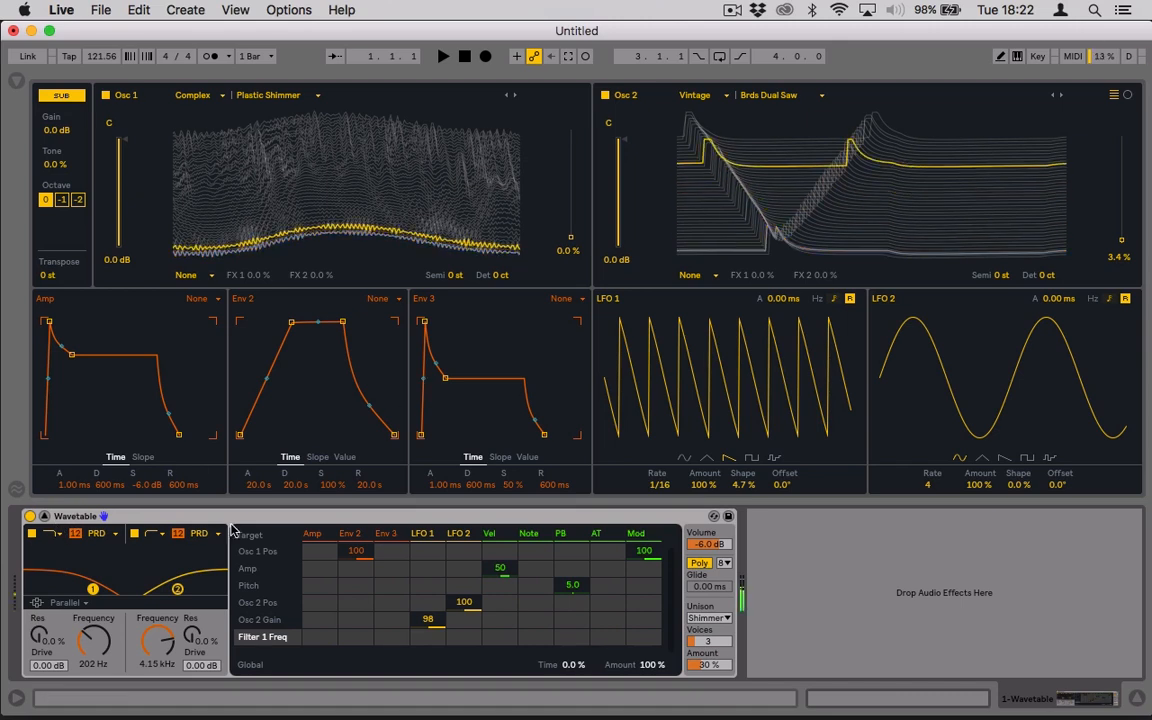
# - Set Filter 1 to 975 Hz, 26% resonance and 16.7 dB drive, and Filter 2 to 149 Hz, 17% resonance and 12.4 dB drive
pyautogui.moveTo(90, 590)
pyautogui.mouseDown()
pyautogui.moveTo(147, 577)
pyautogui.moveTo(137, 581)
pyautogui.moveTo(172, 589)
pyautogui.moveTo(85, 583)
pyautogui.mouseUp()
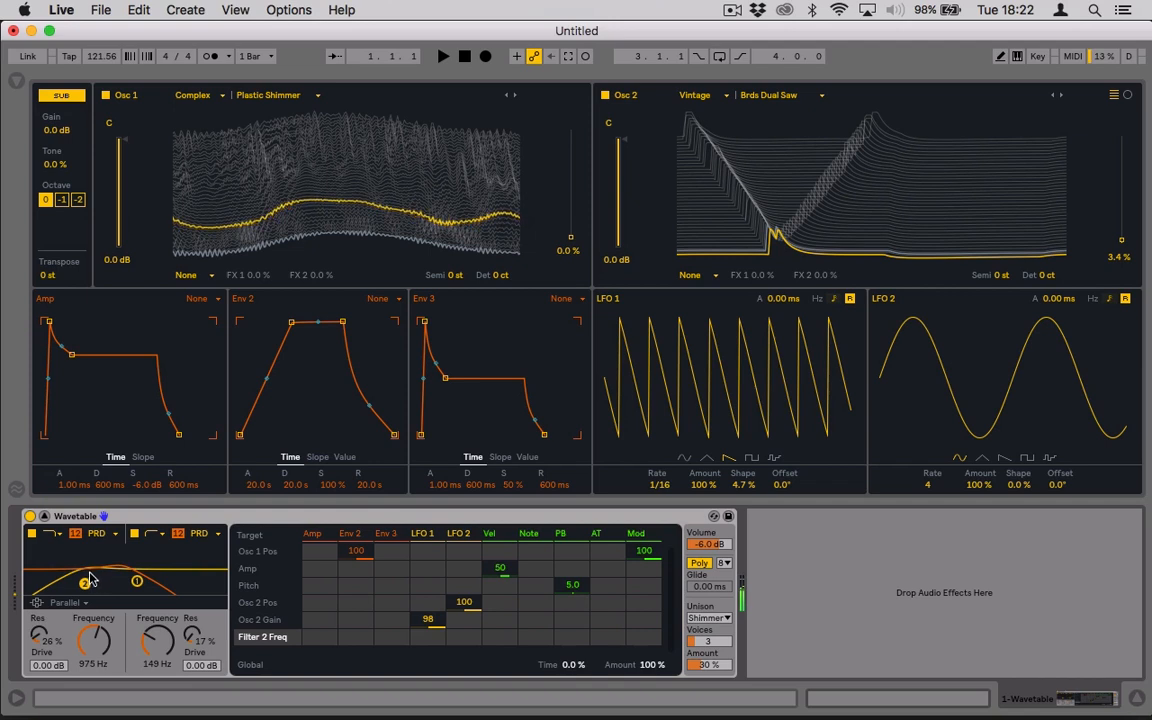
pyautogui.moveTo(42, 665); pyautogui.dragTo(42, 600)
pyautogui.moveTo(196, 664); pyautogui.dragTo(196, 615)
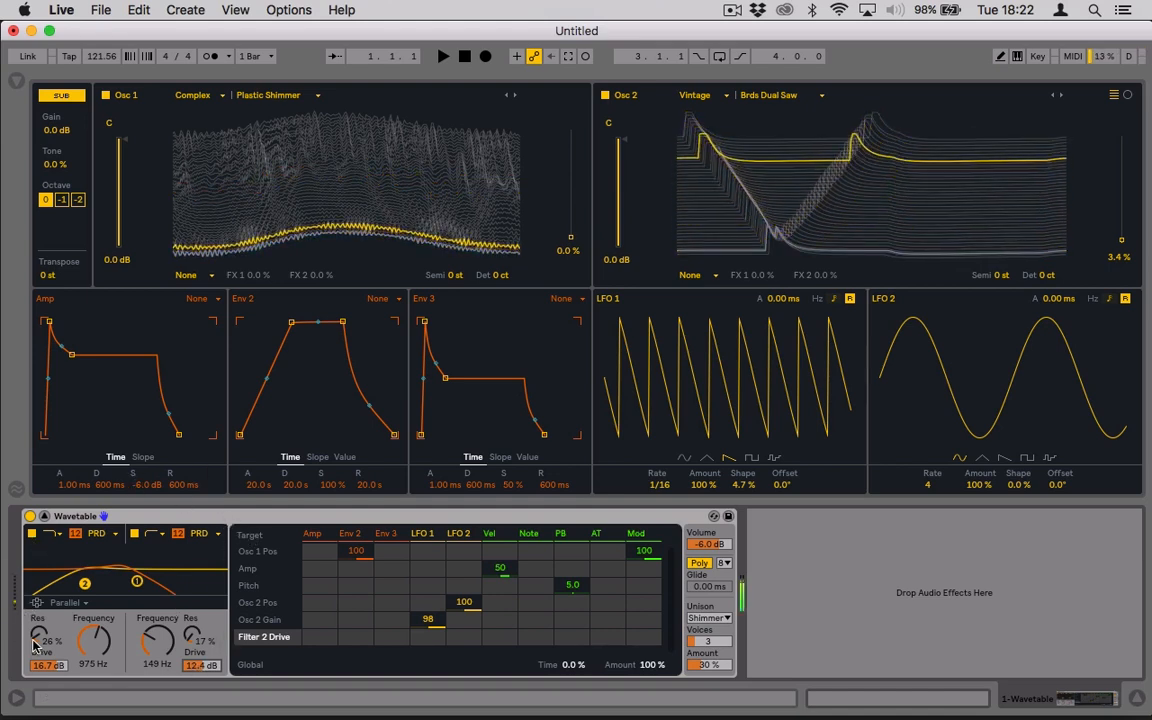
# - Go through the filter routing options, trying Serial, and set the routing to Split
pyautogui.click(65, 603)
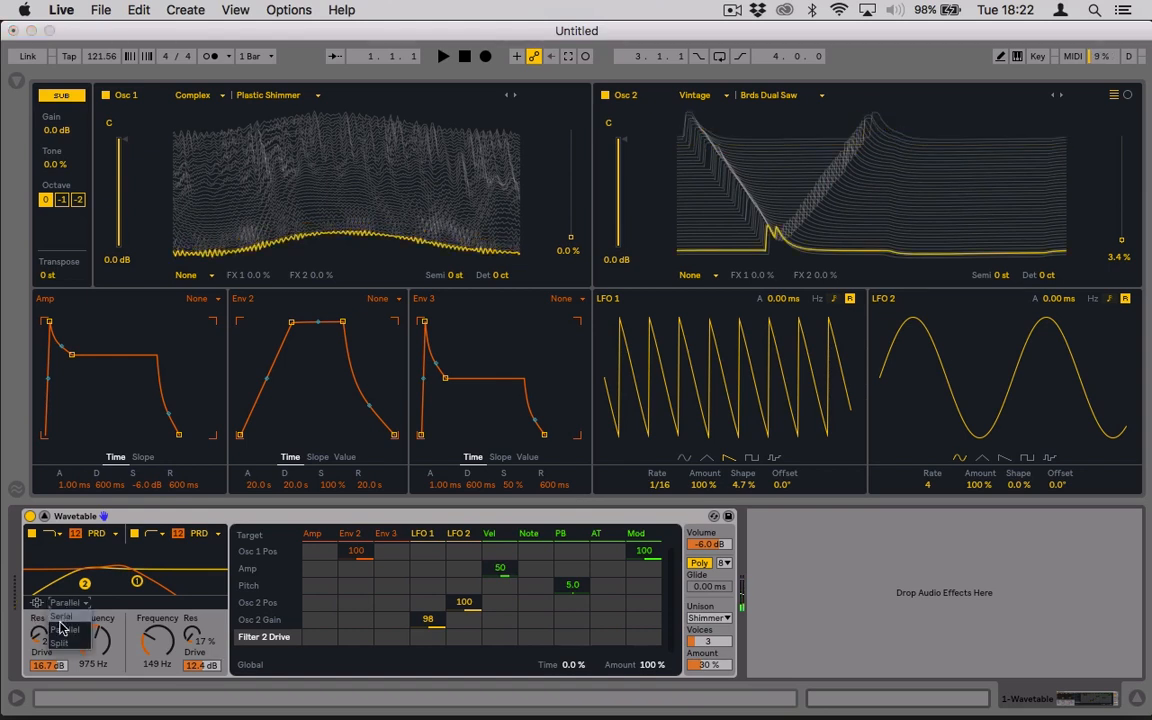
pyautogui.click(34, 607)
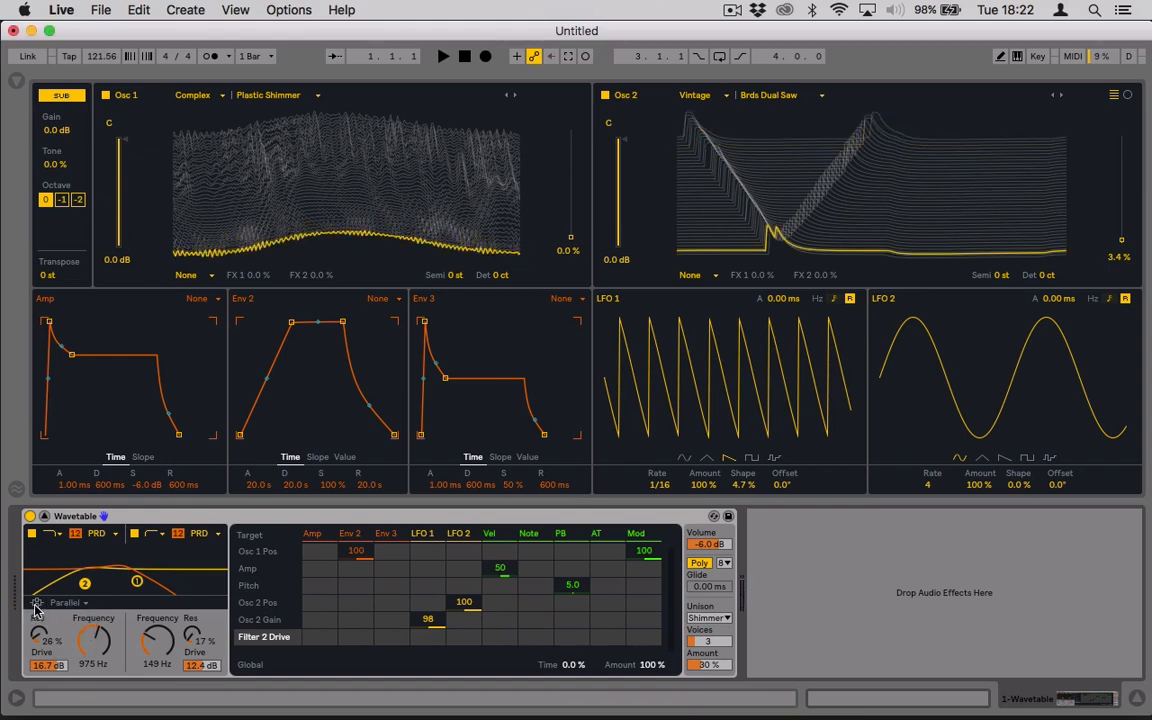
pyautogui.click(65, 603)
pyautogui.click(70, 617)
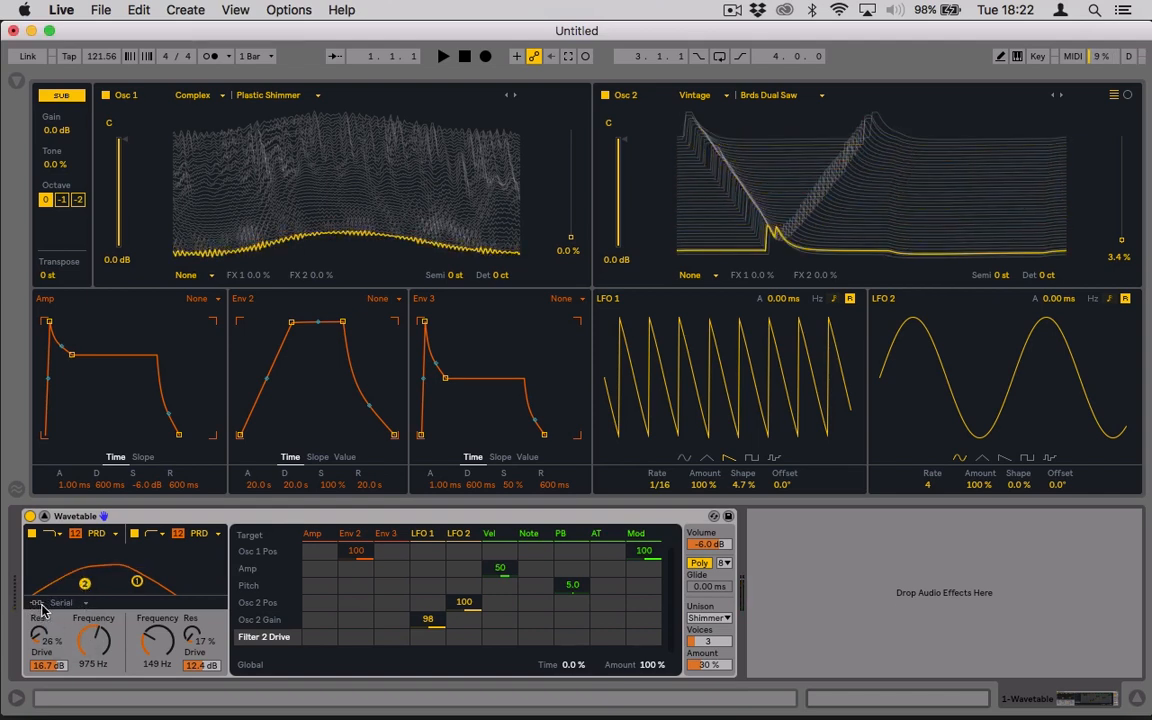
pyautogui.click(62, 604)
pyautogui.click(60, 643)
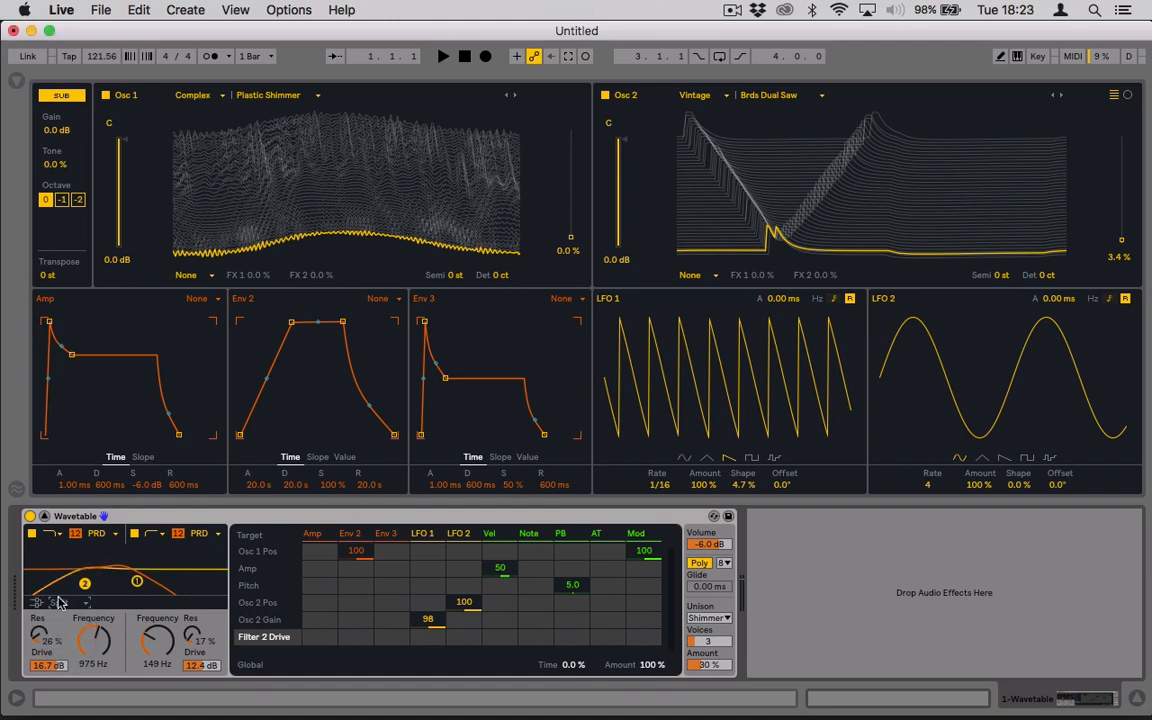
# - Sweep both filter frequencies, setting Filter 1 to 4.90 kHz and Filter 2 to 251 Hz with 76% resonance
pyautogui.moveTo(92, 641); pyautogui.dragTo(92, 616)
pyautogui.moveTo(157, 641); pyautogui.dragTo(192, 574)
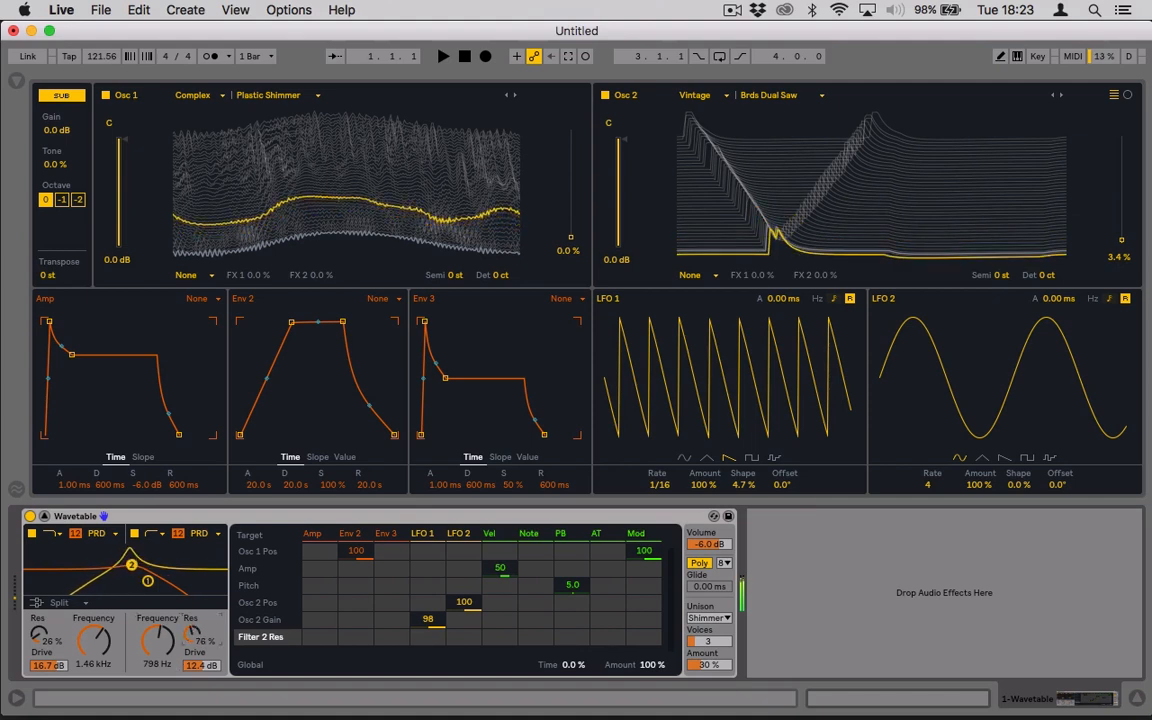
pyautogui.moveTo(157, 641); pyautogui.dragTo(157, 665)
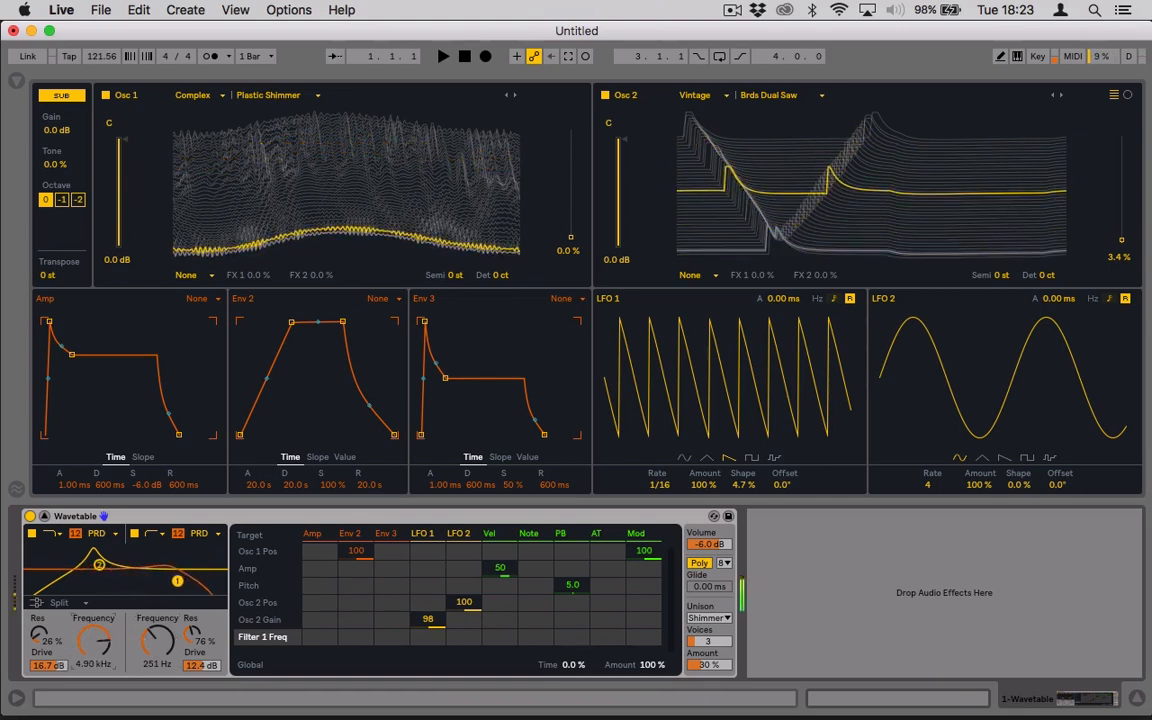
# - Modulate Filter 2's frequency with Env 3 at 100 and set Env 3's mode to Loop
pyautogui.moveTo(157, 649)
pyautogui.mouseDown()
pyautogui.moveTo(157, 688)
pyautogui.moveTo(157, 649)
pyautogui.mouseUp()
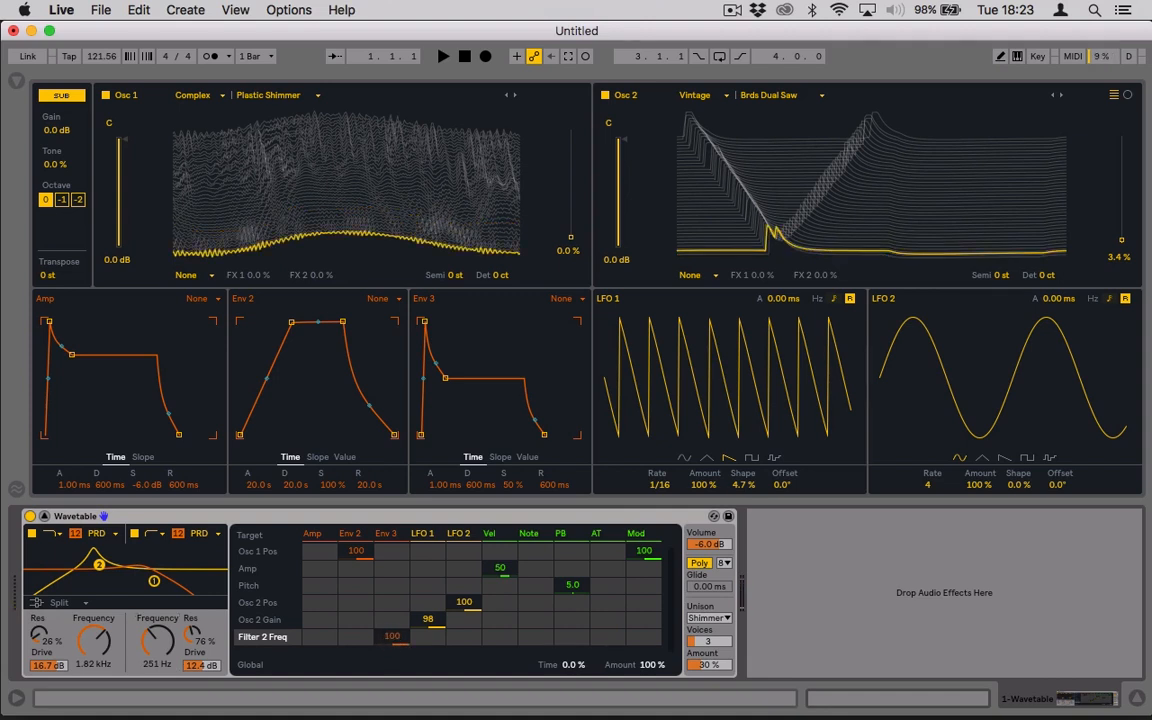
pyautogui.click(562, 298)
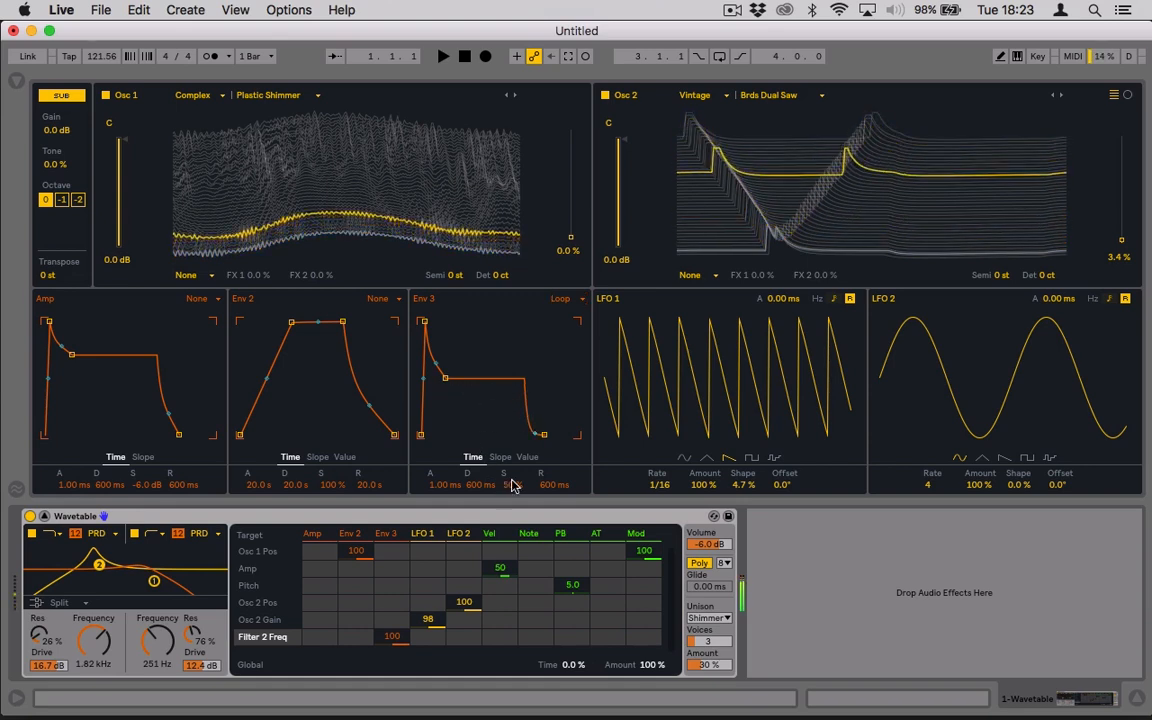
# - Set Env 3 to 0 ms attack, 365 ms decay and 0% sustain, and its modulation of Filter 2's frequency to 56
pyautogui.moveTo(512, 484); pyautogui.dragTo(512, 534)
pyautogui.moveTo(445, 434); pyautogui.dragTo(431, 434)
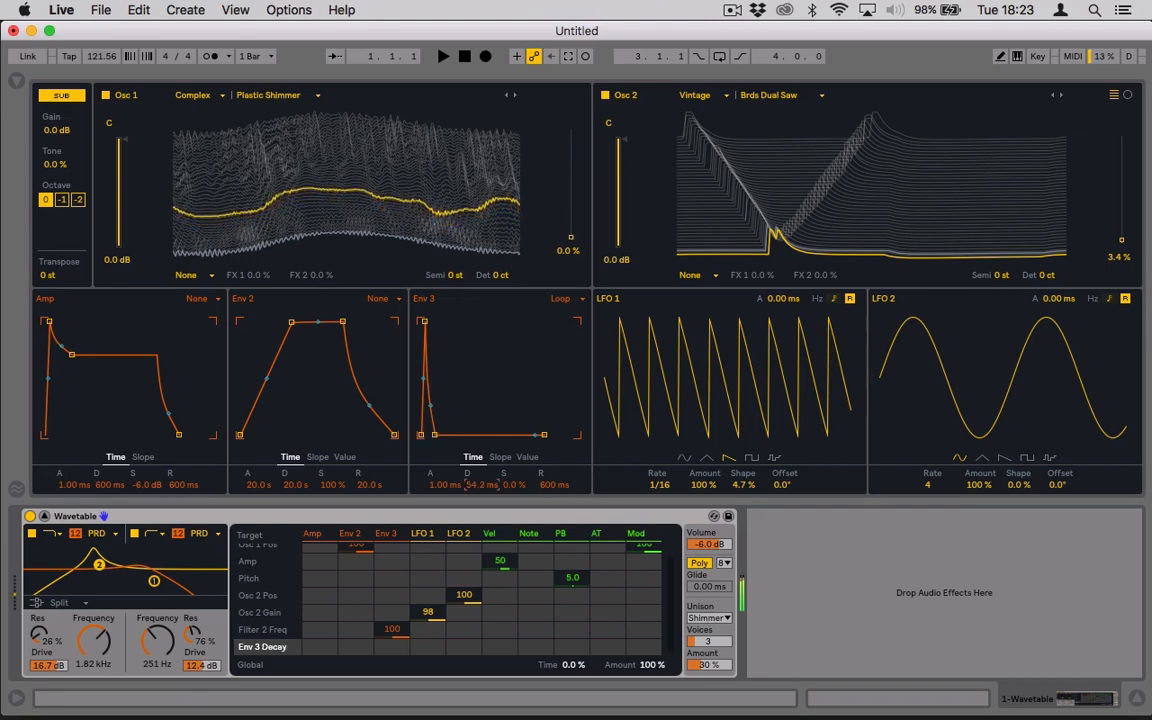
pyautogui.moveTo(477, 484)
pyautogui.mouseDown()
pyautogui.moveTo(477, 474)
pyautogui.moveTo(440, 502)
pyautogui.moveTo(473, 472)
pyautogui.mouseUp()
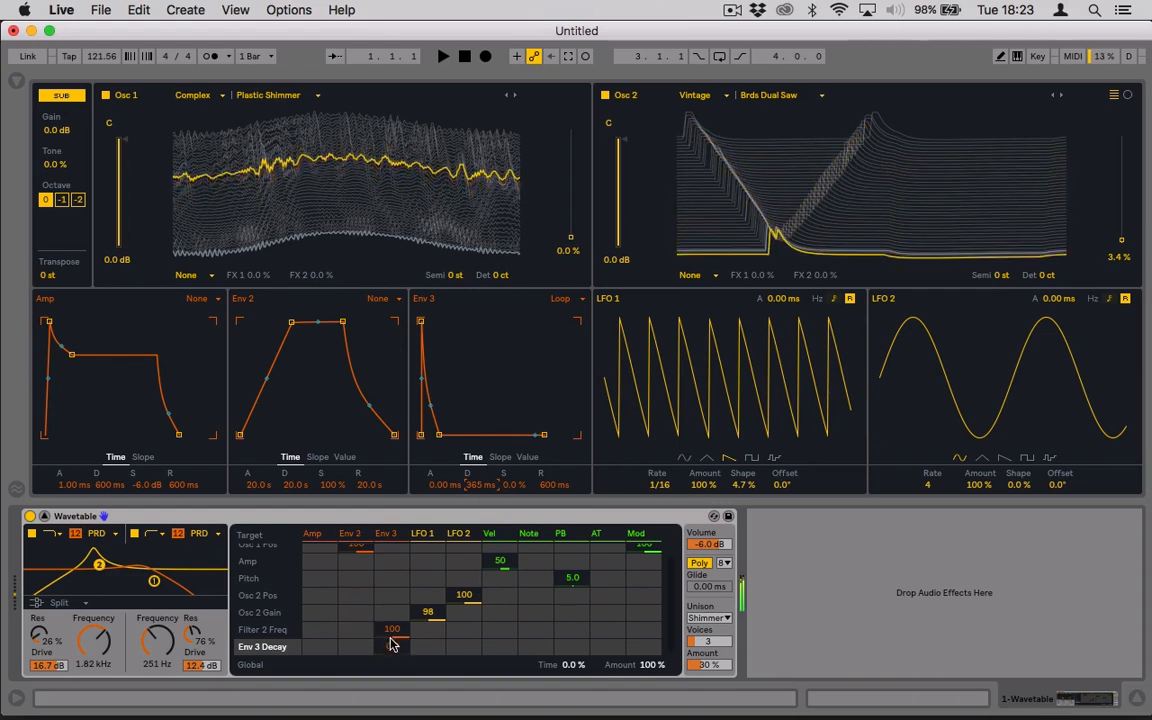
pyautogui.moveTo(392, 629)
pyautogui.mouseDown()
pyautogui.moveTo(392, 672)
pyautogui.moveTo(392, 644)
pyautogui.mouseUp()
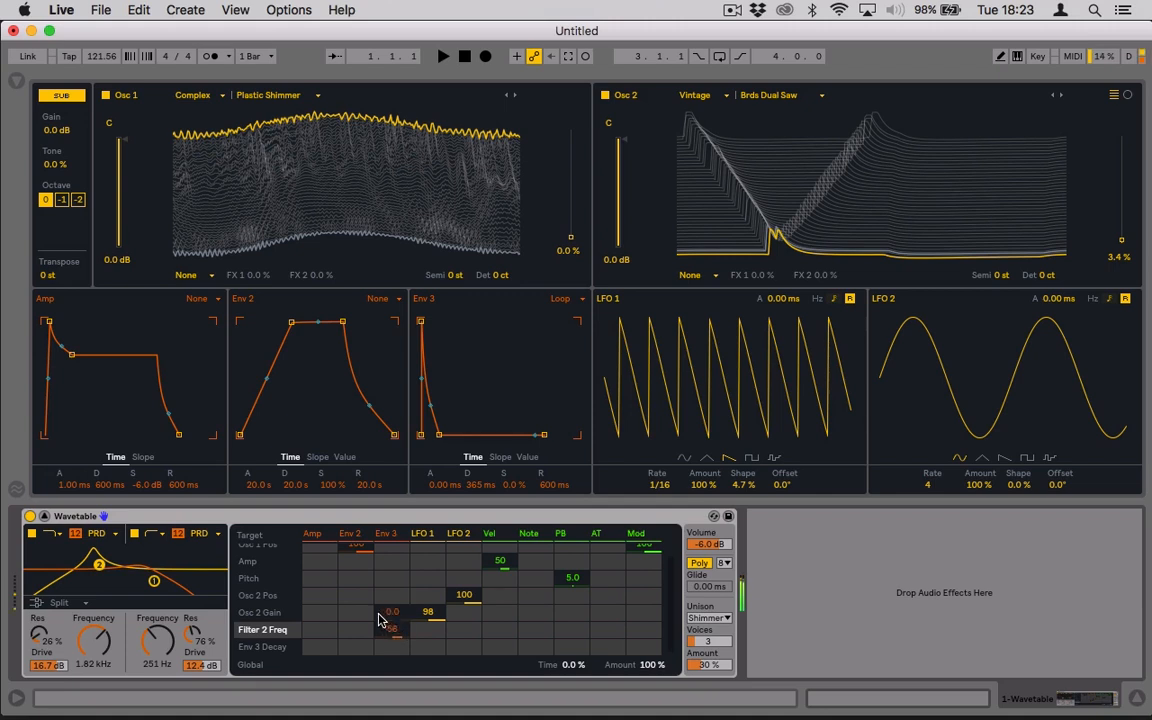
# - Set Filter 1 to 1.17 kHz with 49% resonance, Filter 2 to 181 Hz with 51% resonance, and the unison amount to 37%
pyautogui.moveTo(94, 640); pyautogui.dragTo(94, 648)
pyautogui.moveTo(98, 566); pyautogui.dragTo(106, 569)
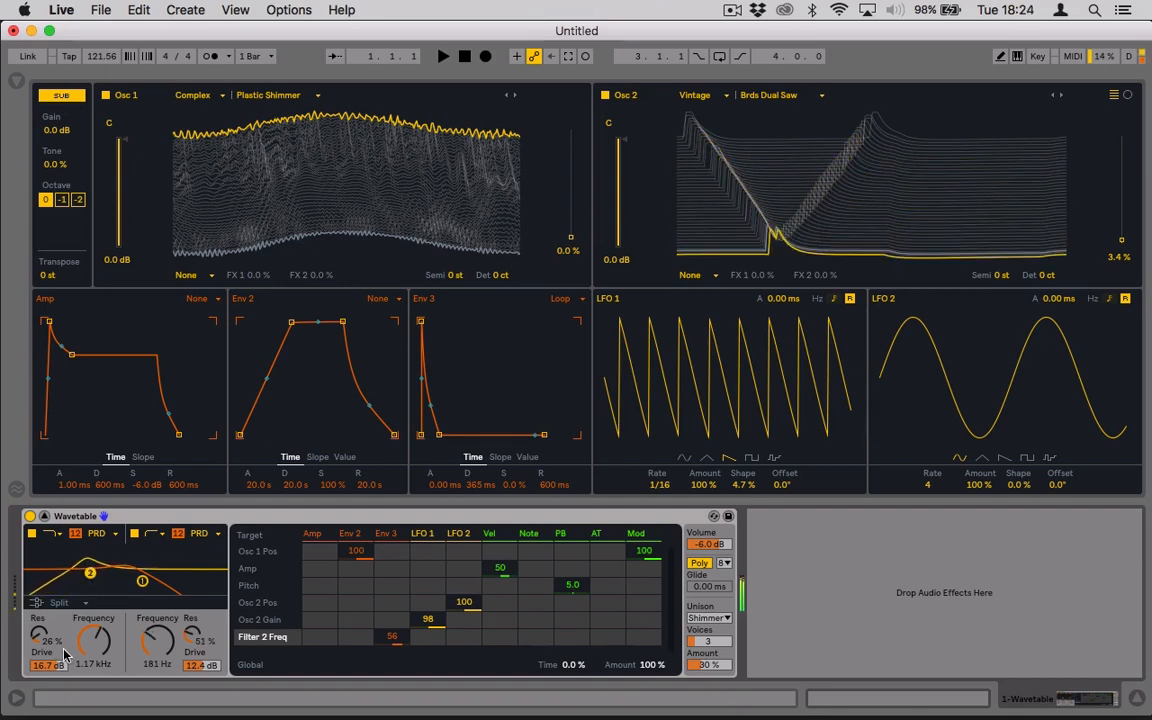
pyautogui.click(708, 664)
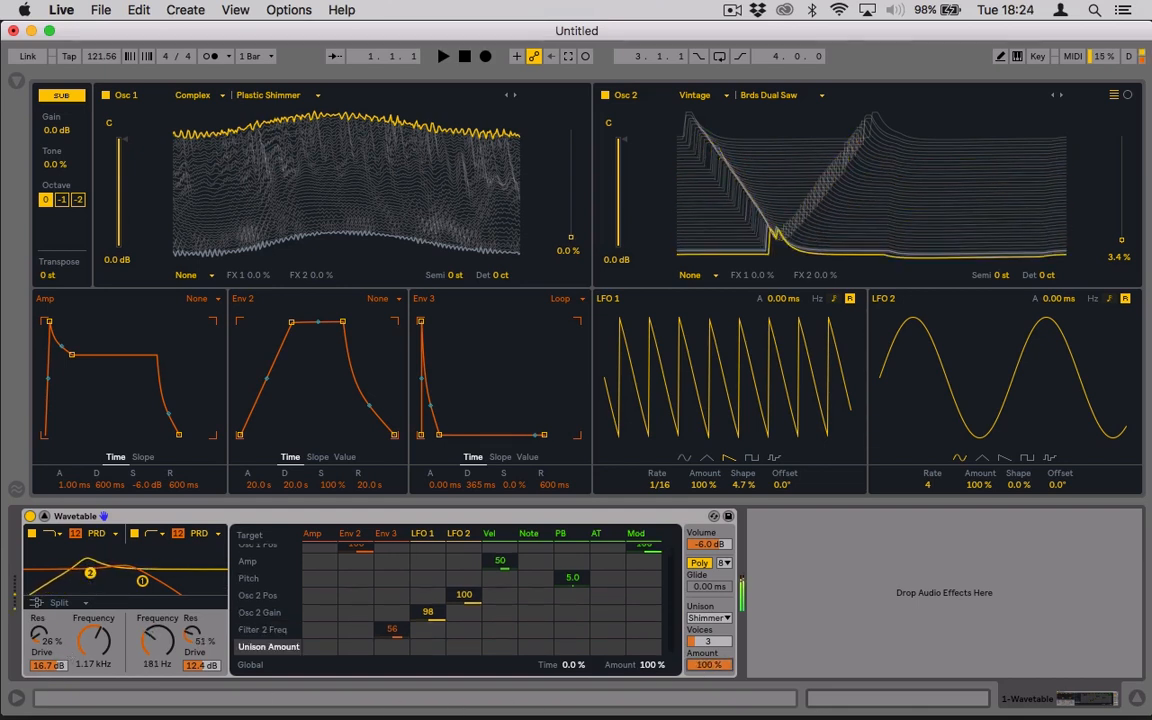
pyautogui.moveTo(708, 664); pyautogui.dragTo(708, 718)
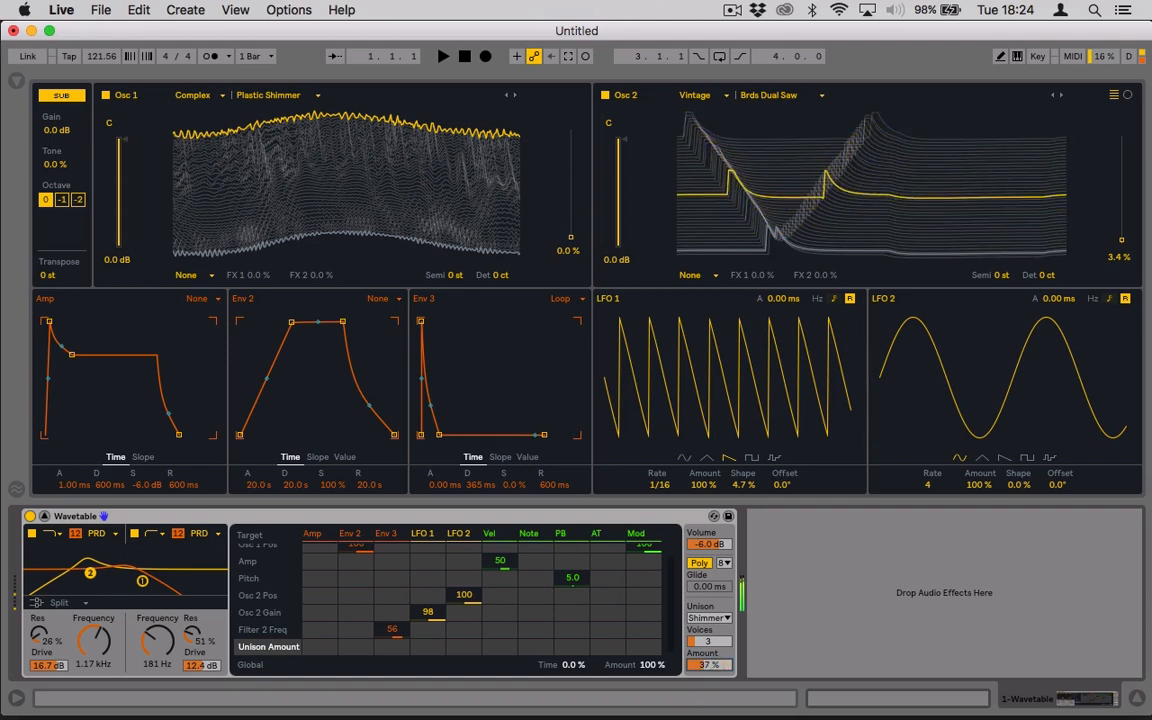
pyautogui.moveTo(40, 636)
pyautogui.mouseDown()
pyautogui.moveTo(40, 566)
pyautogui.moveTo(40, 616)
pyautogui.mouseUp()
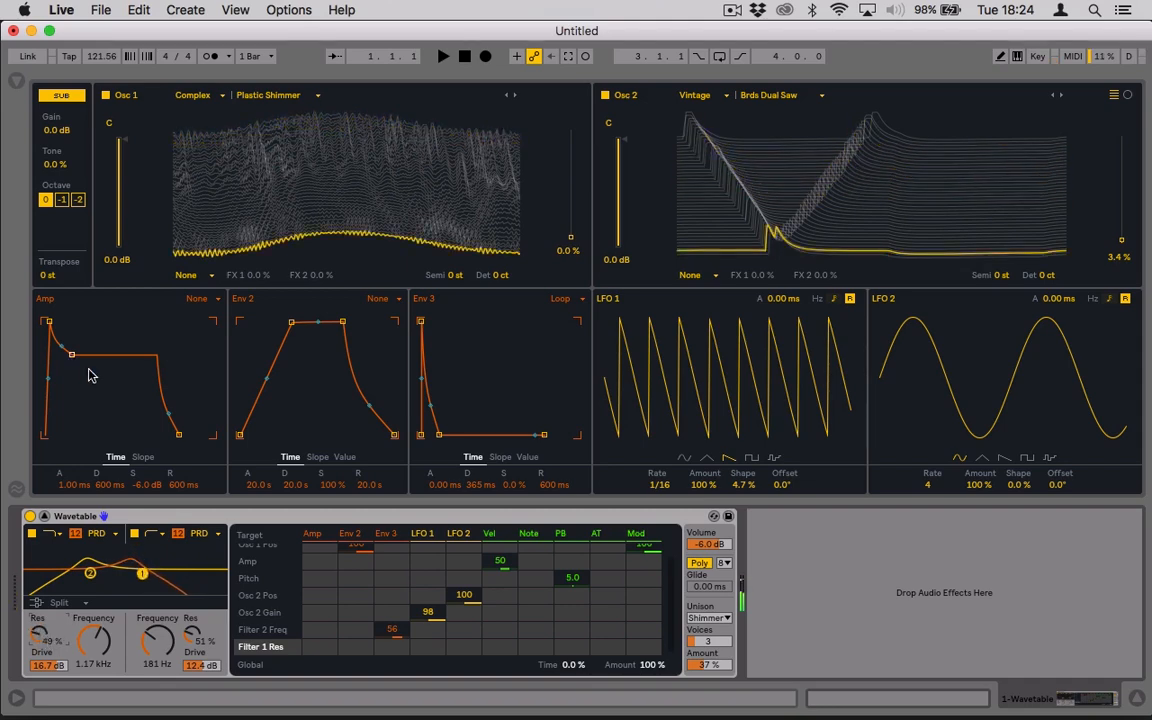
# - Add the Echo audio effect after Wavetable from the browser, collapsing the Limiter presets, and hide the browser
pyautogui.click(15, 82)
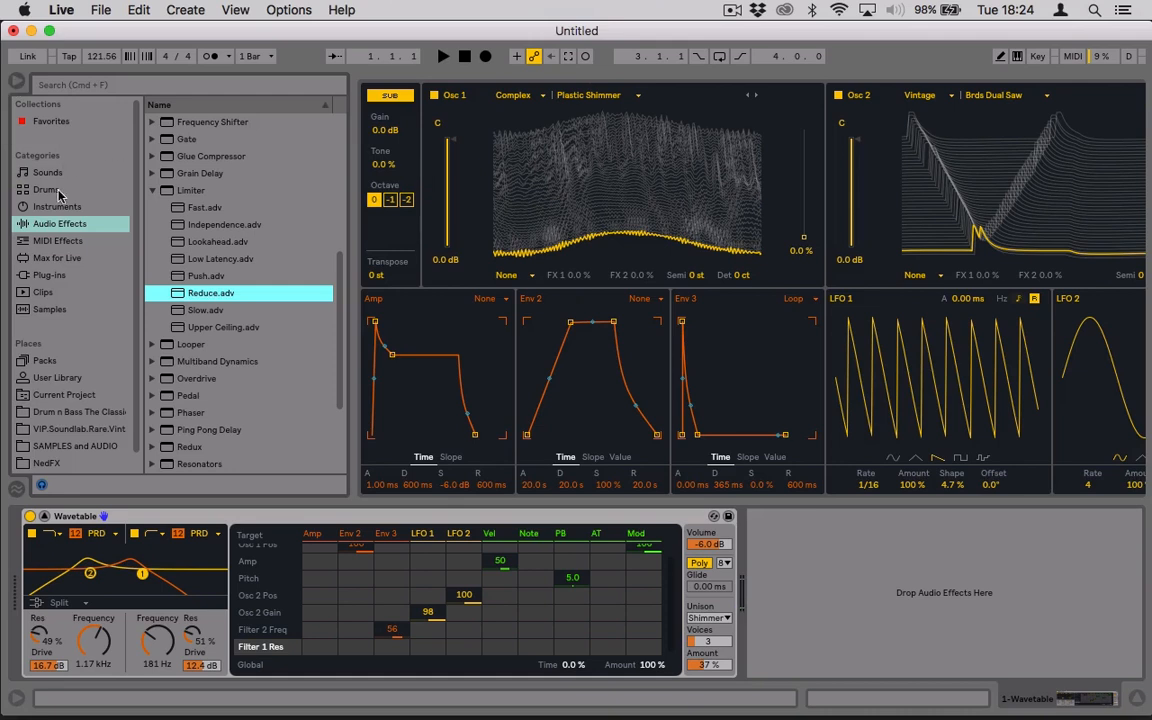
pyautogui.scroll(-4, 210, 275)
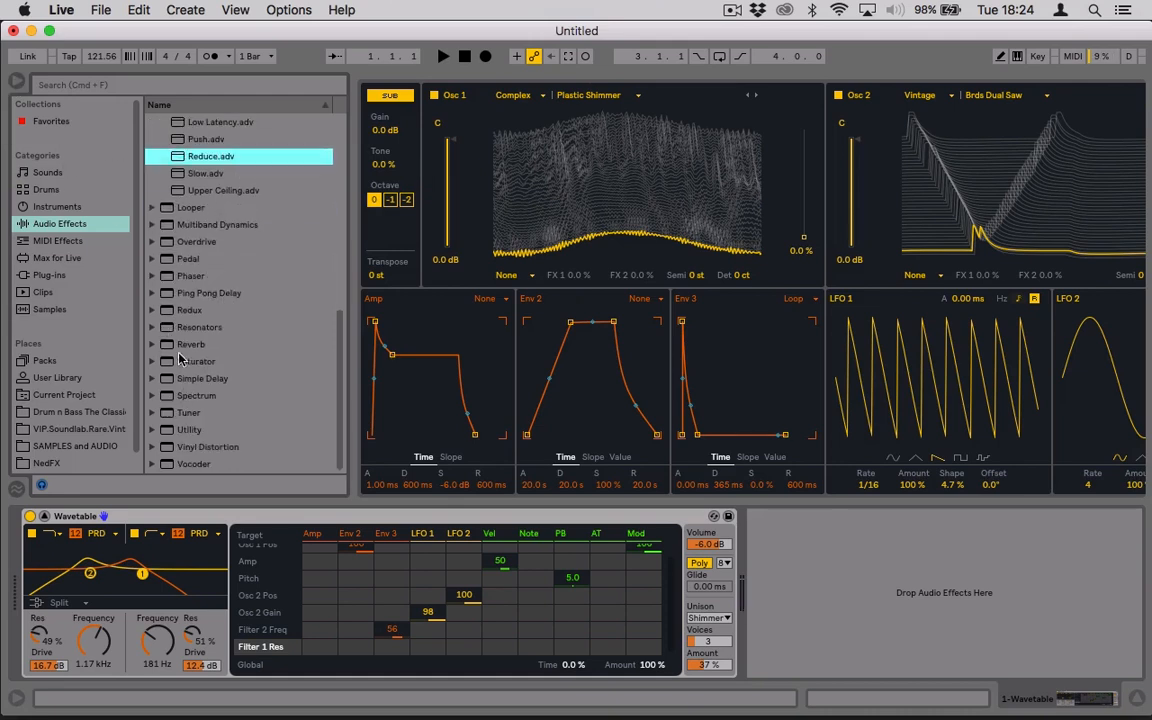
pyautogui.scroll(10, 180, 360)
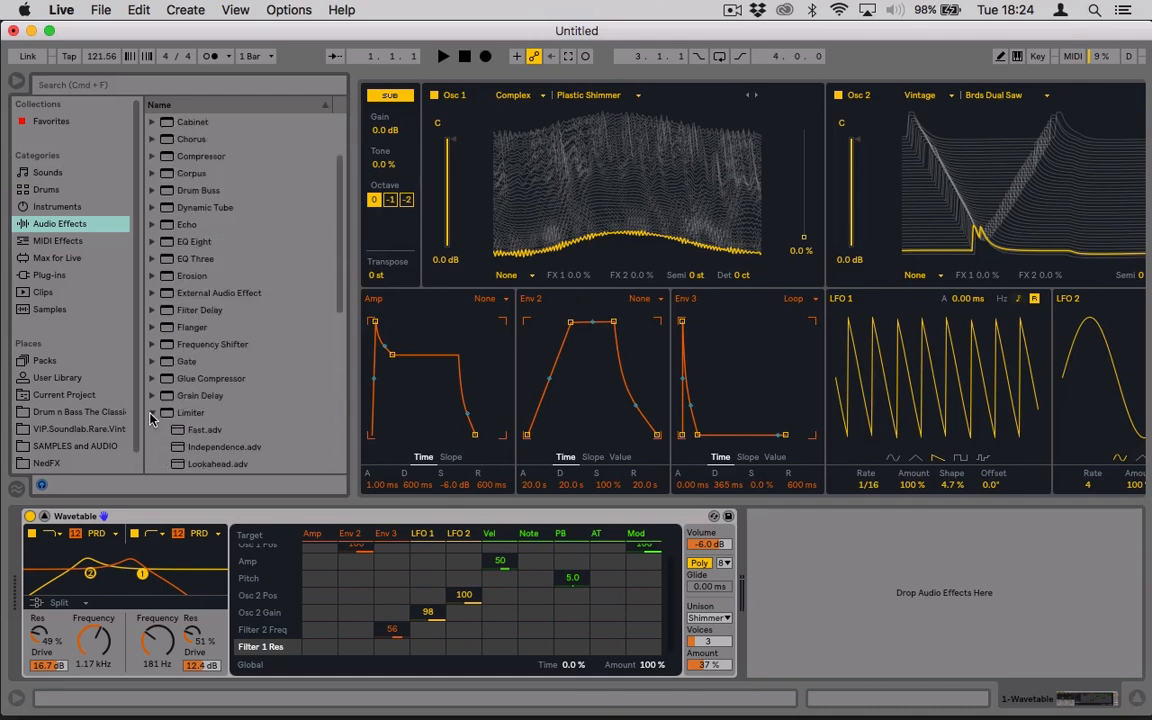
pyautogui.click(152, 413)
pyautogui.moveTo(166, 226); pyautogui.dragTo(792, 569)
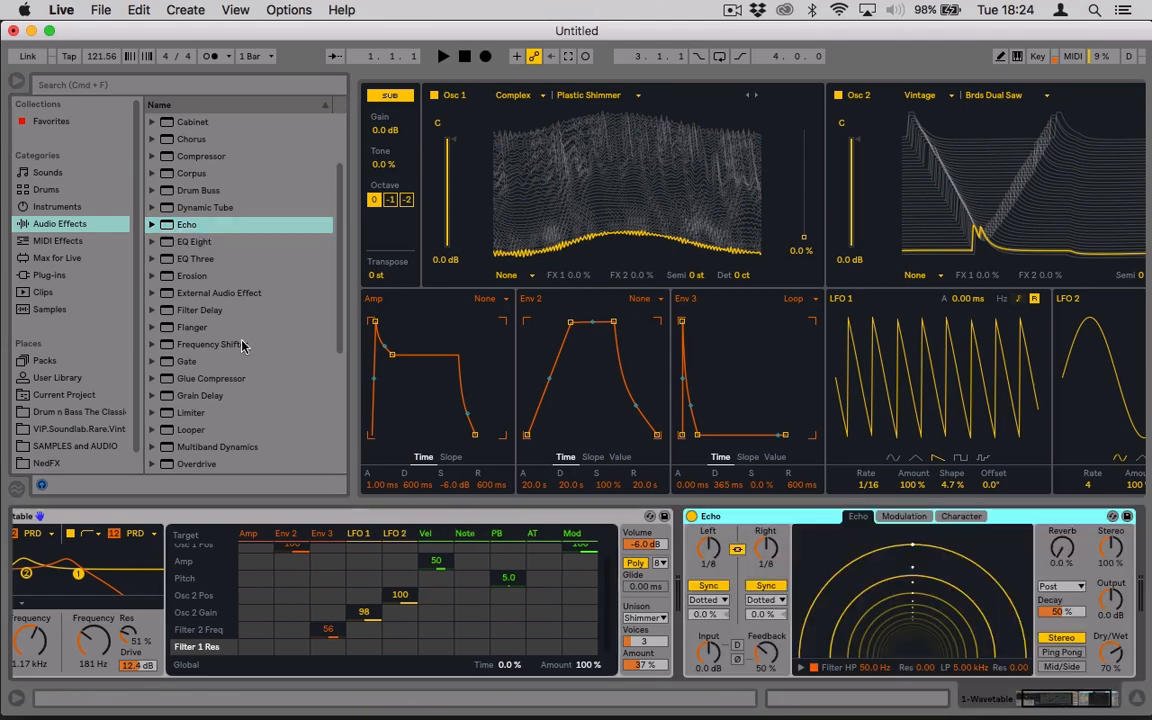
pyautogui.click(15, 80)
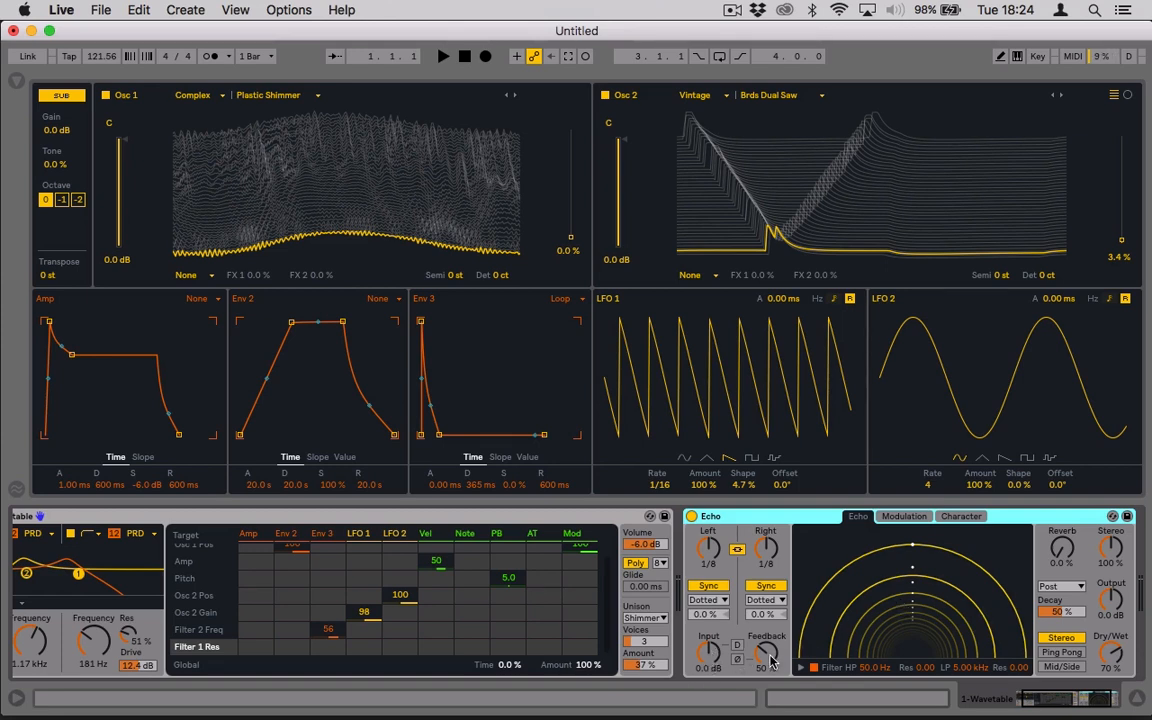
# - Set Echo's feedback to 0% and its reverb to 100%, viewing its Modulation and Character settings in between
pyautogui.moveTo(770, 660); pyautogui.dragTo(768, 656)
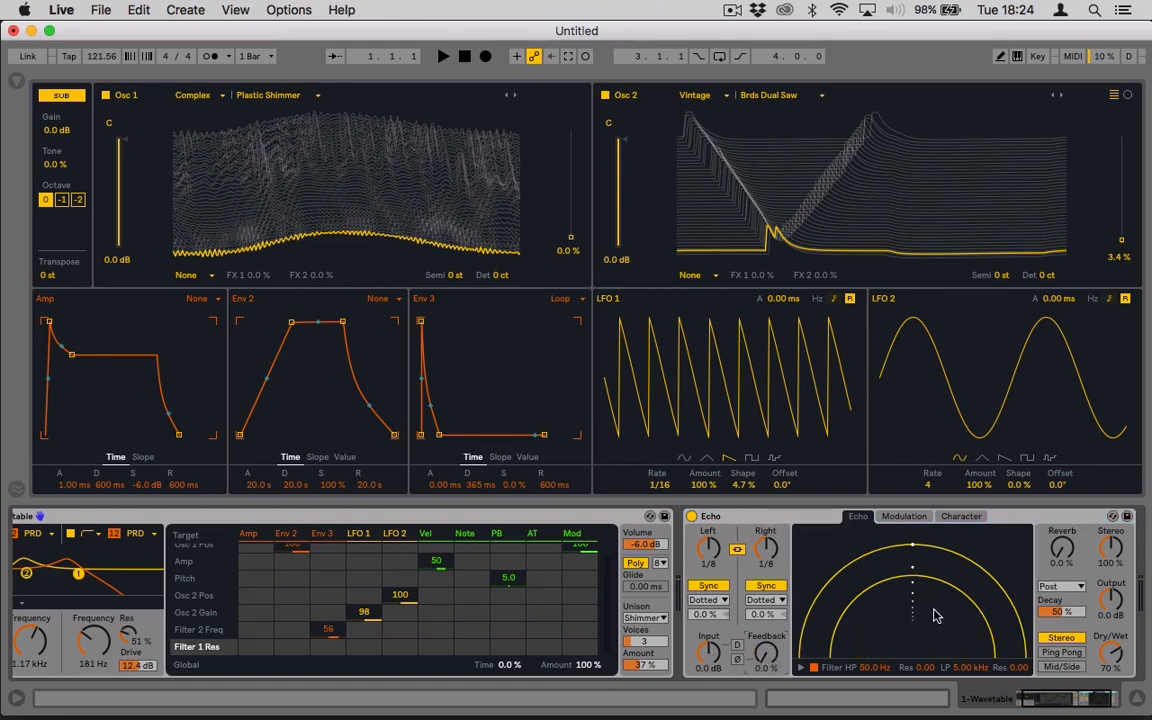
pyautogui.click(906, 517)
pyautogui.click(960, 516)
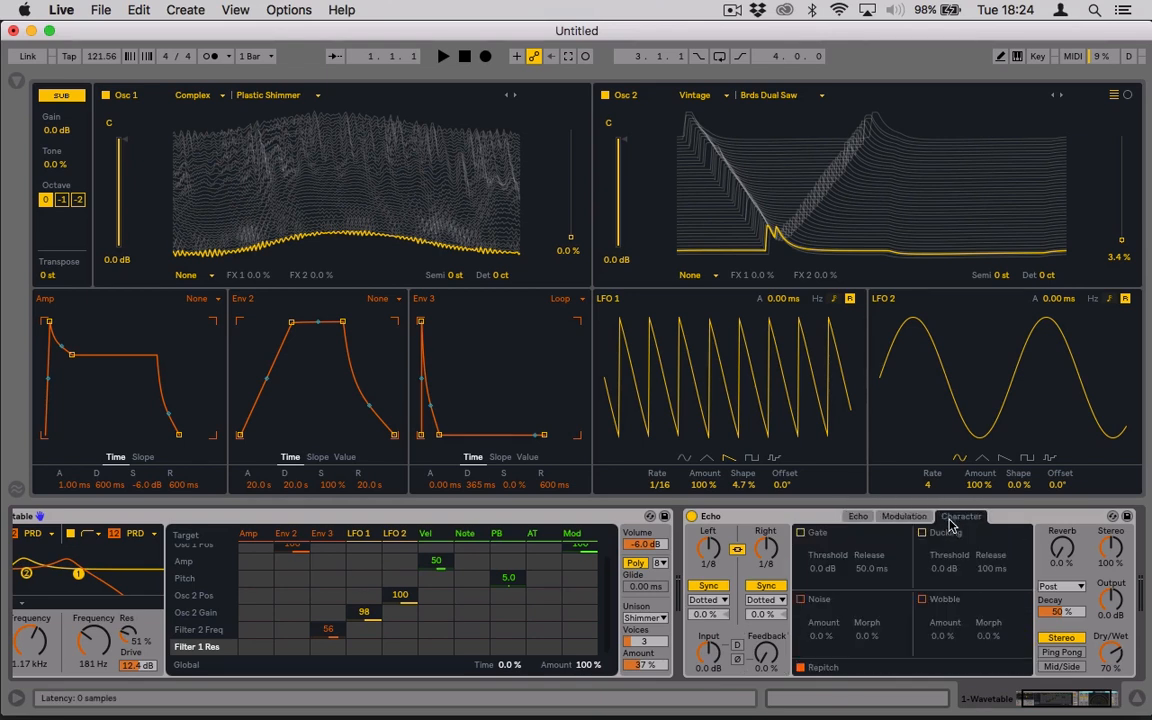
pyautogui.click(864, 518)
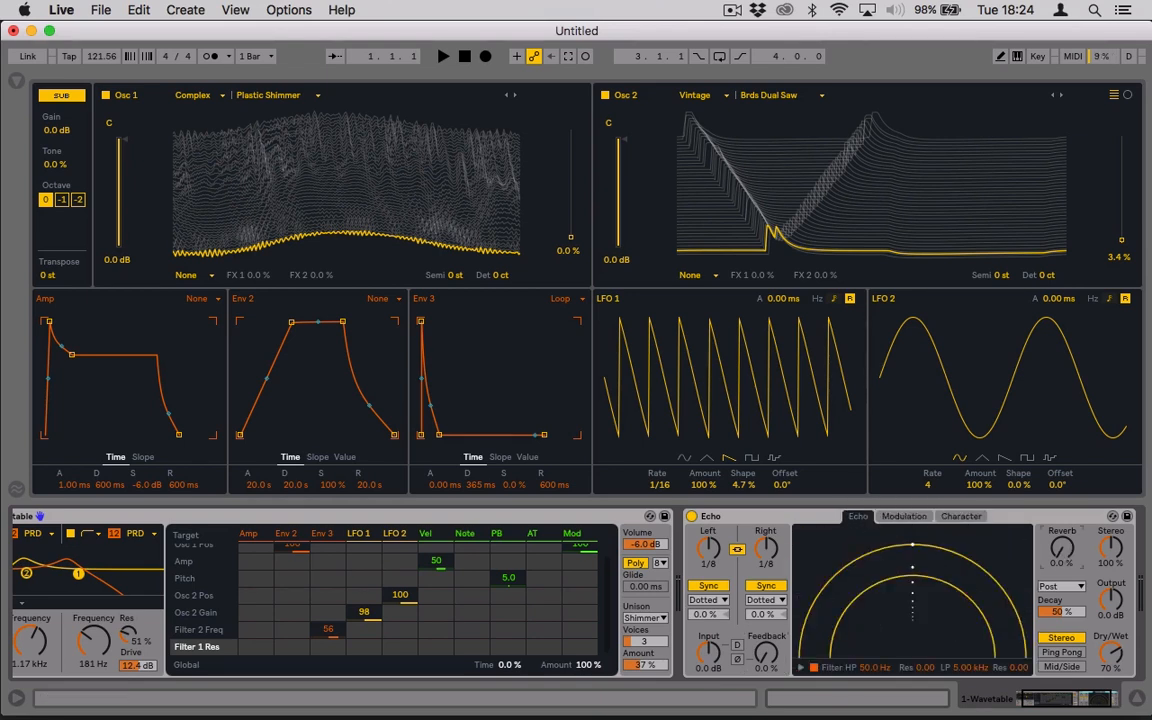
pyautogui.moveTo(1062, 549); pyautogui.dragTo(1062, 450)
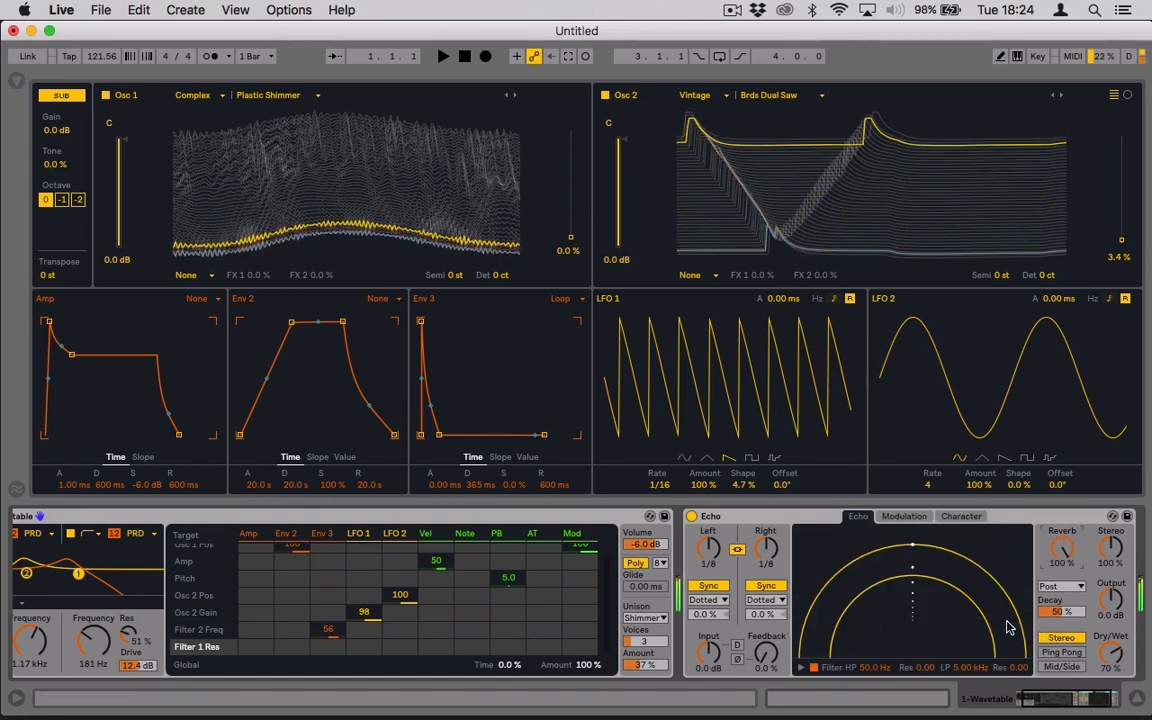
# - Try Echo's Mid/Side and Ping Pong modes, return to Stereo, and try a 1/16 delay time before setting 1/8 again
pyautogui.click(1058, 667)
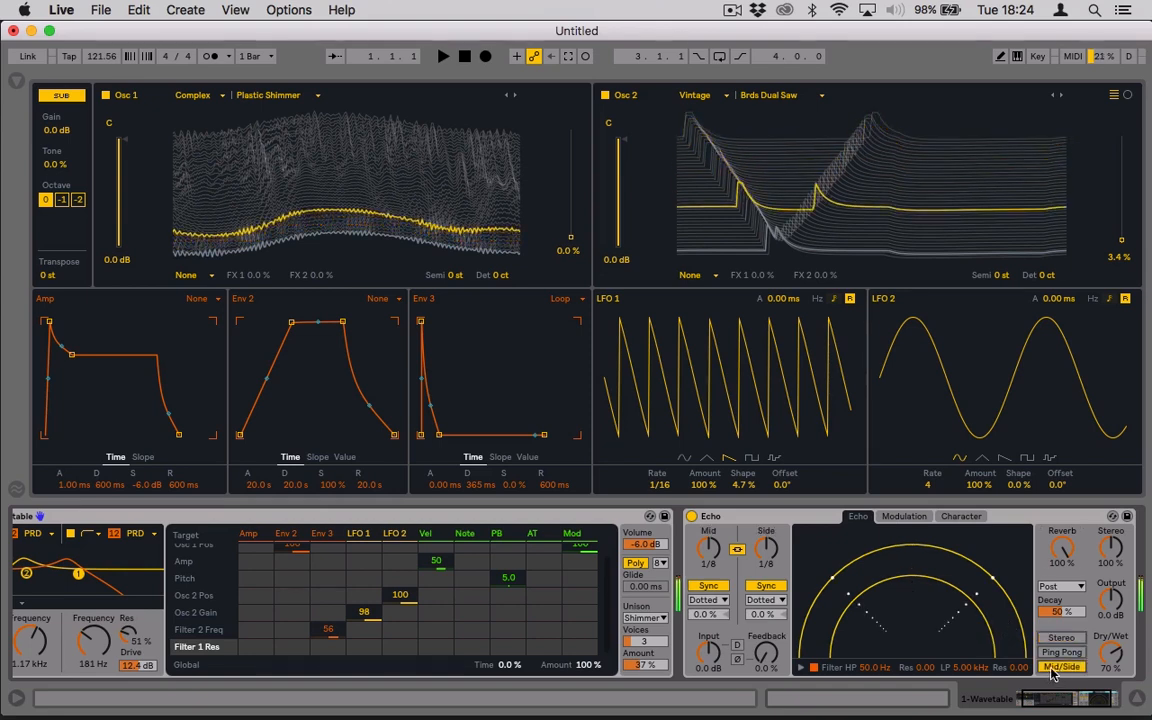
pyautogui.click(1060, 652)
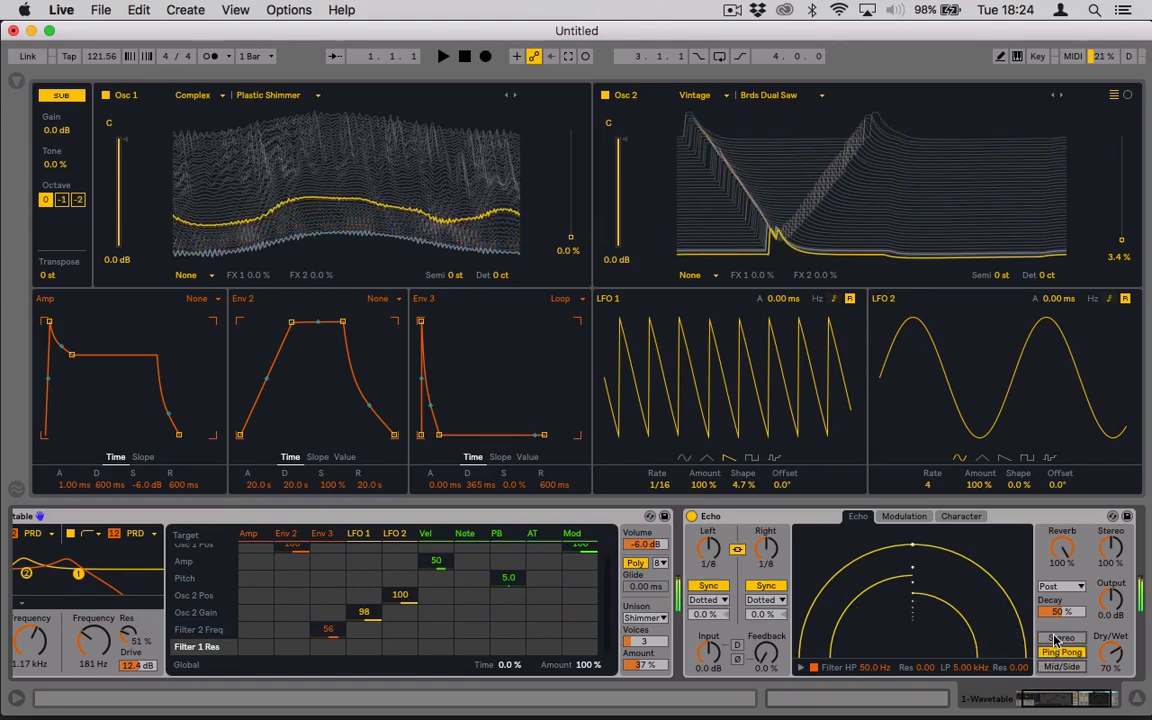
pyautogui.click(1058, 640)
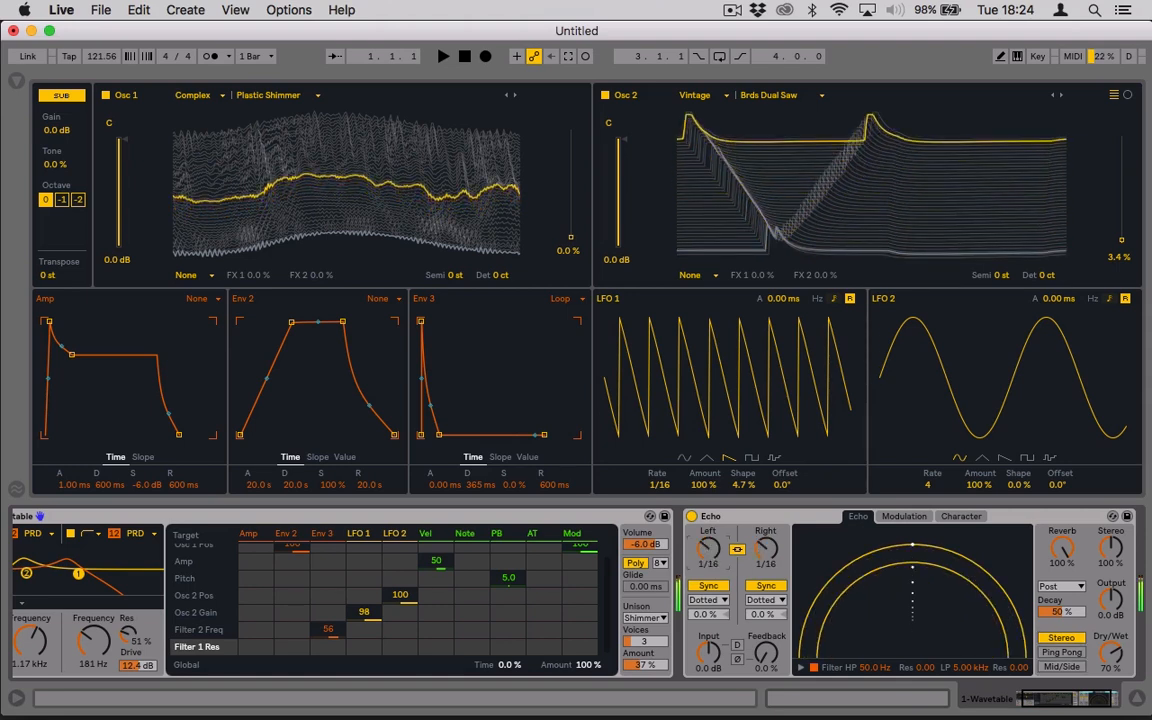
pyautogui.moveTo(708, 548)
pyautogui.mouseDown()
pyautogui.moveTo(708, 516)
pyautogui.moveTo(708, 532)
pyautogui.mouseUp()
# - Set Echo's delay modulation to 12% and show its Character settings
pyautogui.click(914, 518)
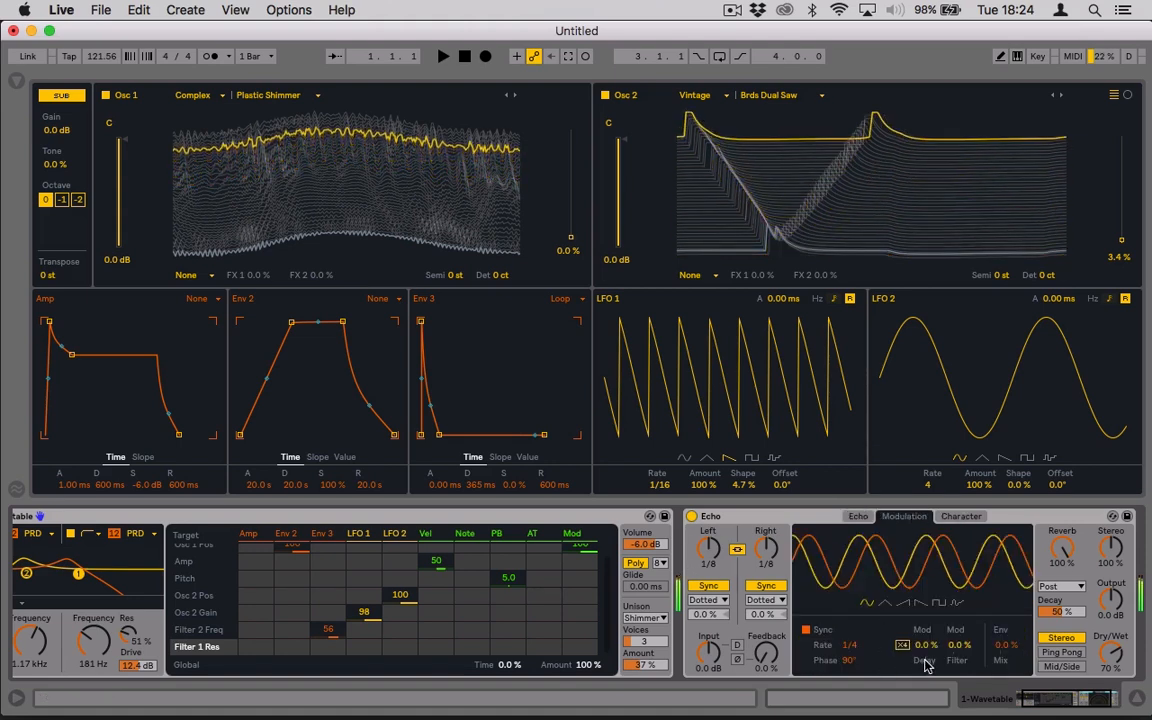
pyautogui.moveTo(925, 645); pyautogui.dragTo(925, 633)
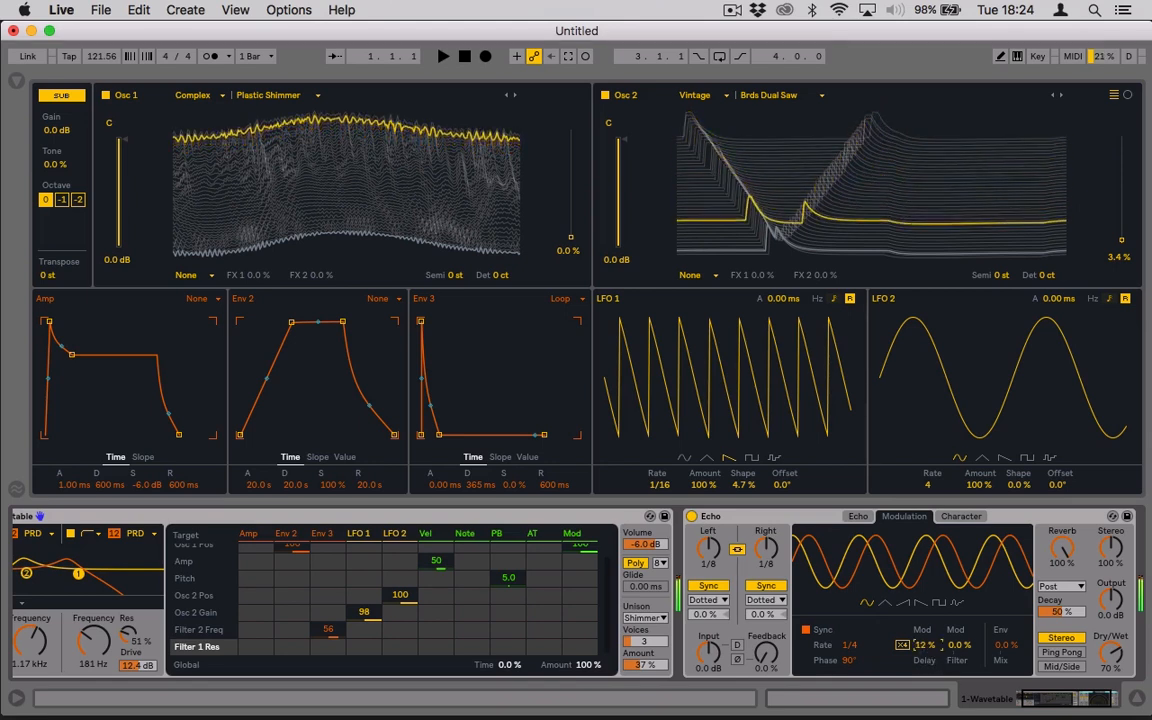
pyautogui.click(960, 517)
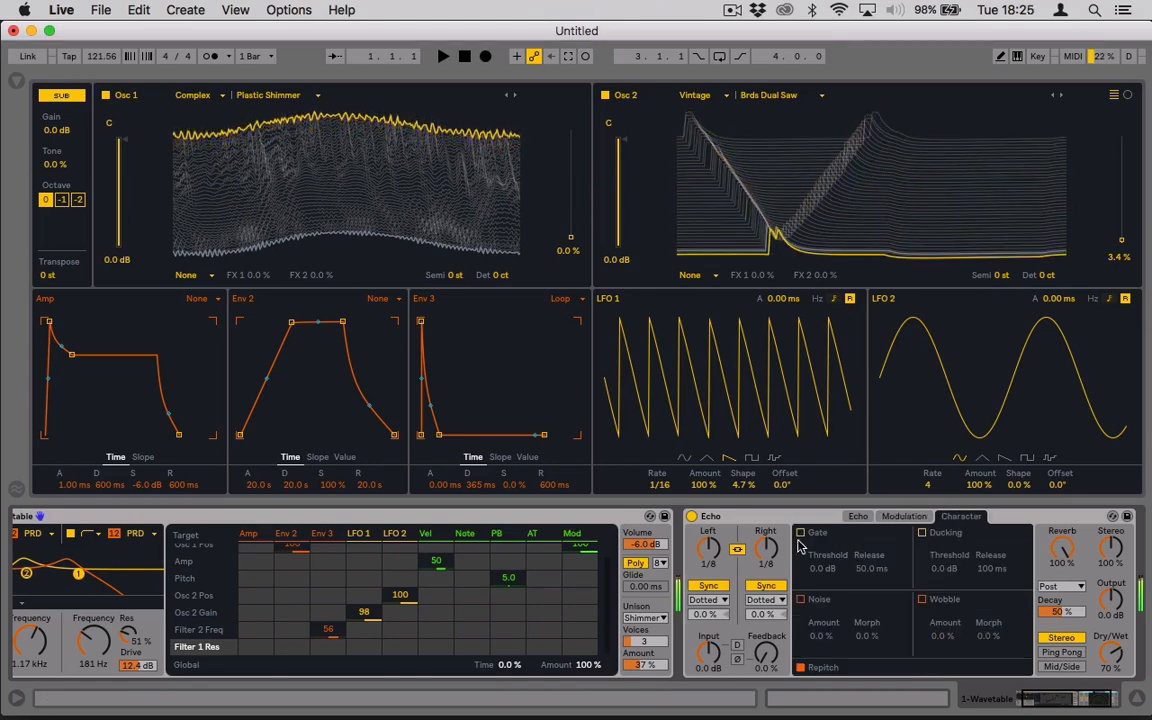
# - Return to Echo's main view and delete the effect from the device chain
pyautogui.click(857, 516)
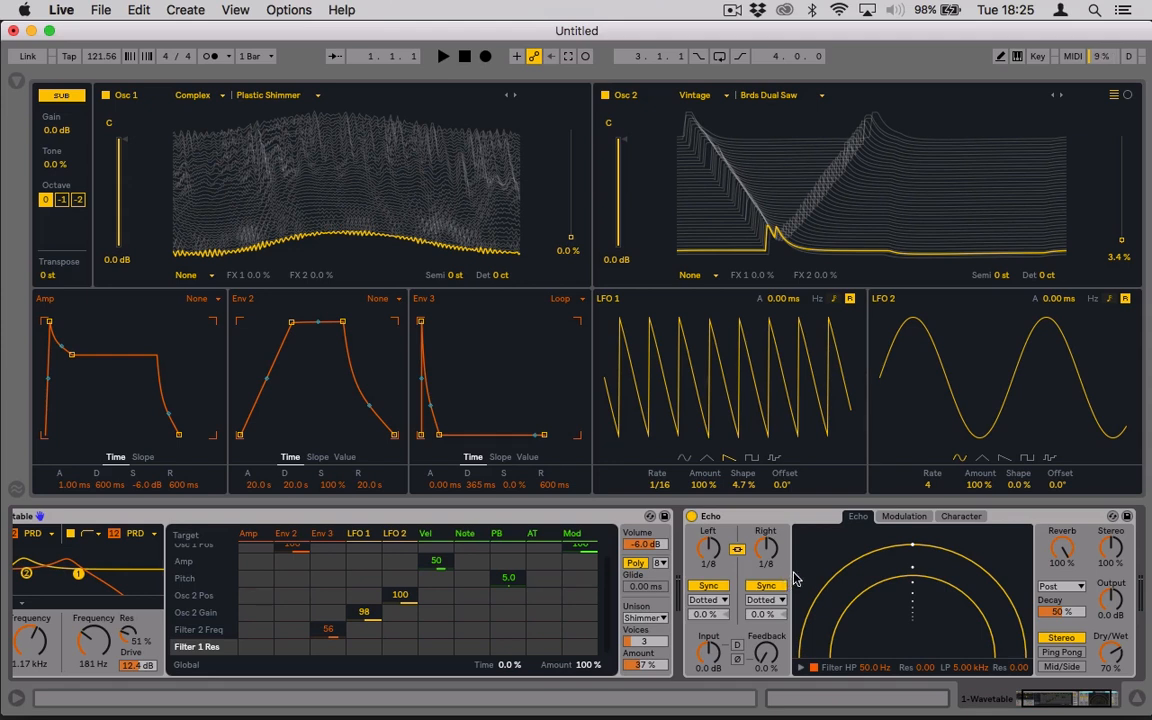
pyautogui.click(778, 522)
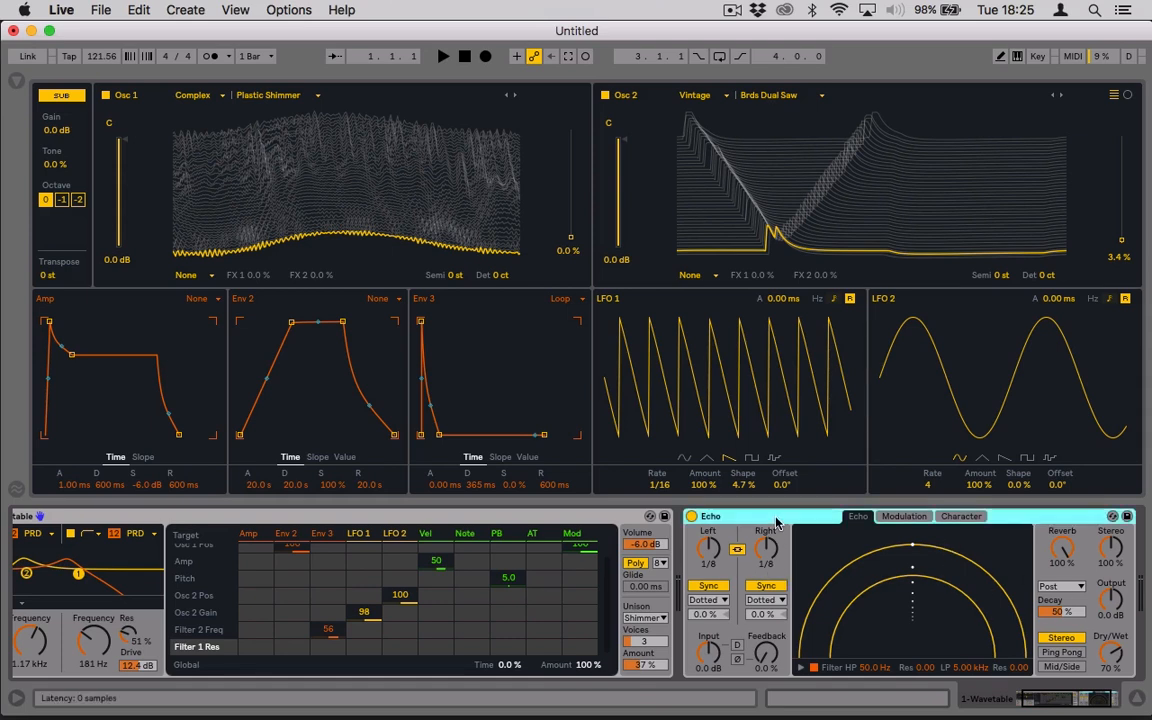
pyautogui.press('Delete')
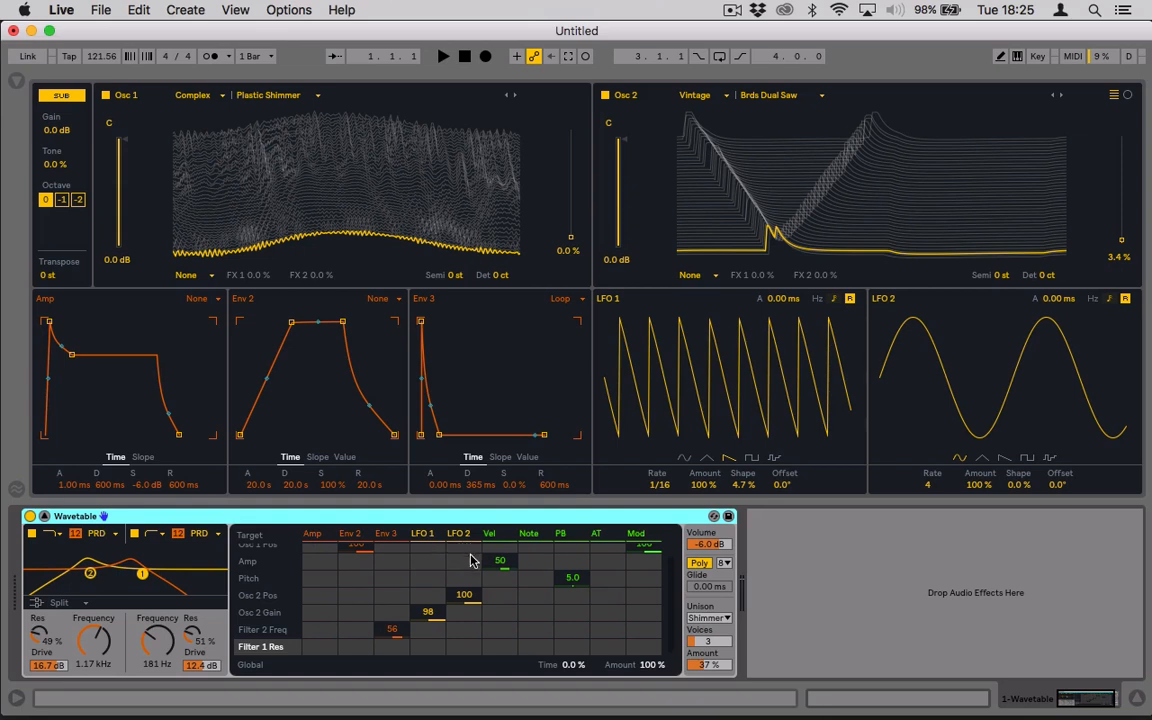
# - Review Wavetable's modulation matrix assignments and bring up Env 3 Decay as a modulation target
pyautogui.scroll(1, 530, 587)
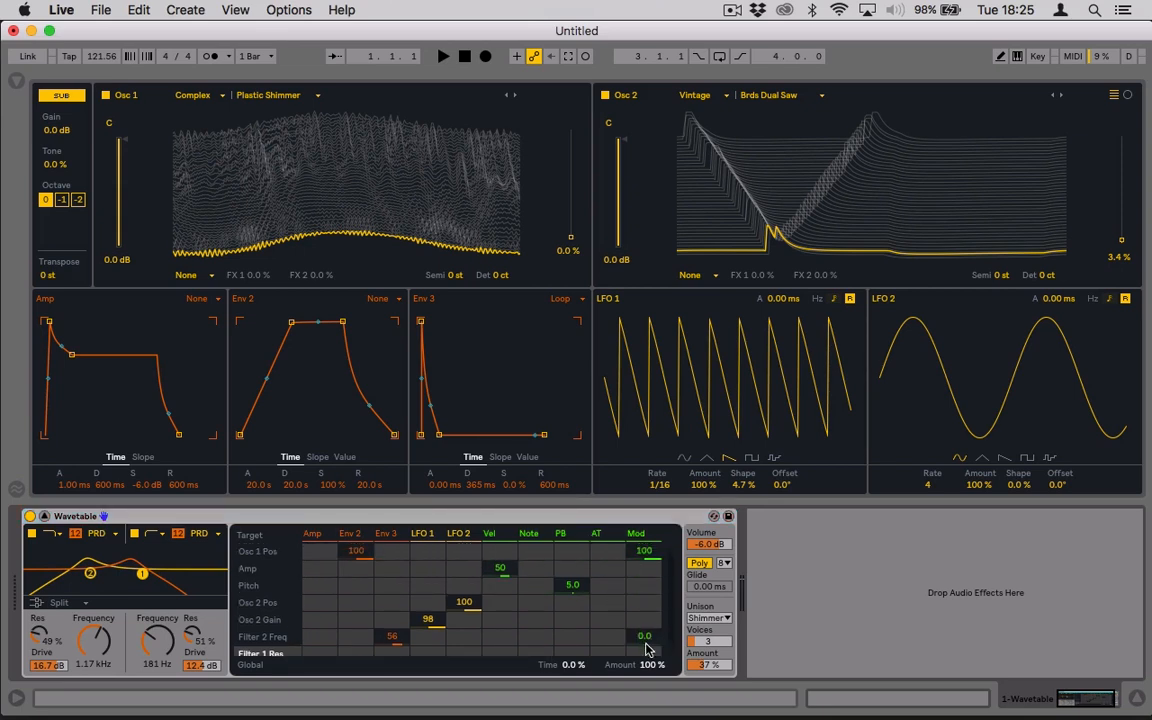
pyautogui.scroll(-1, 645, 643)
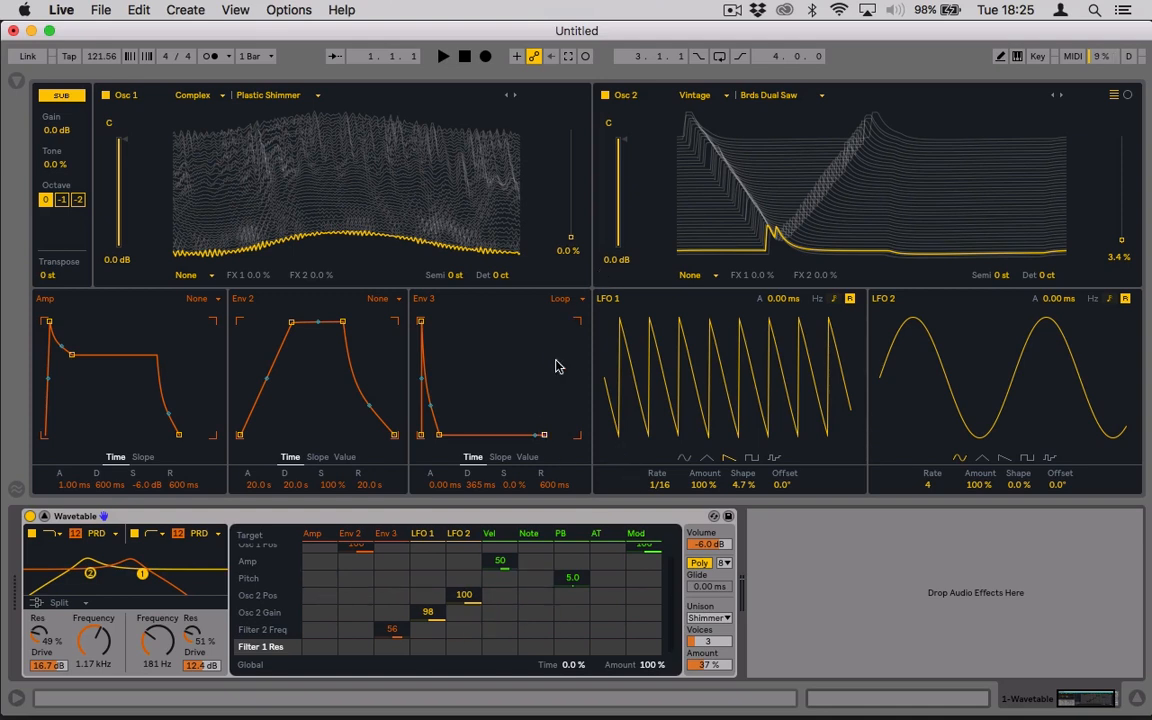
pyautogui.click(479, 486)
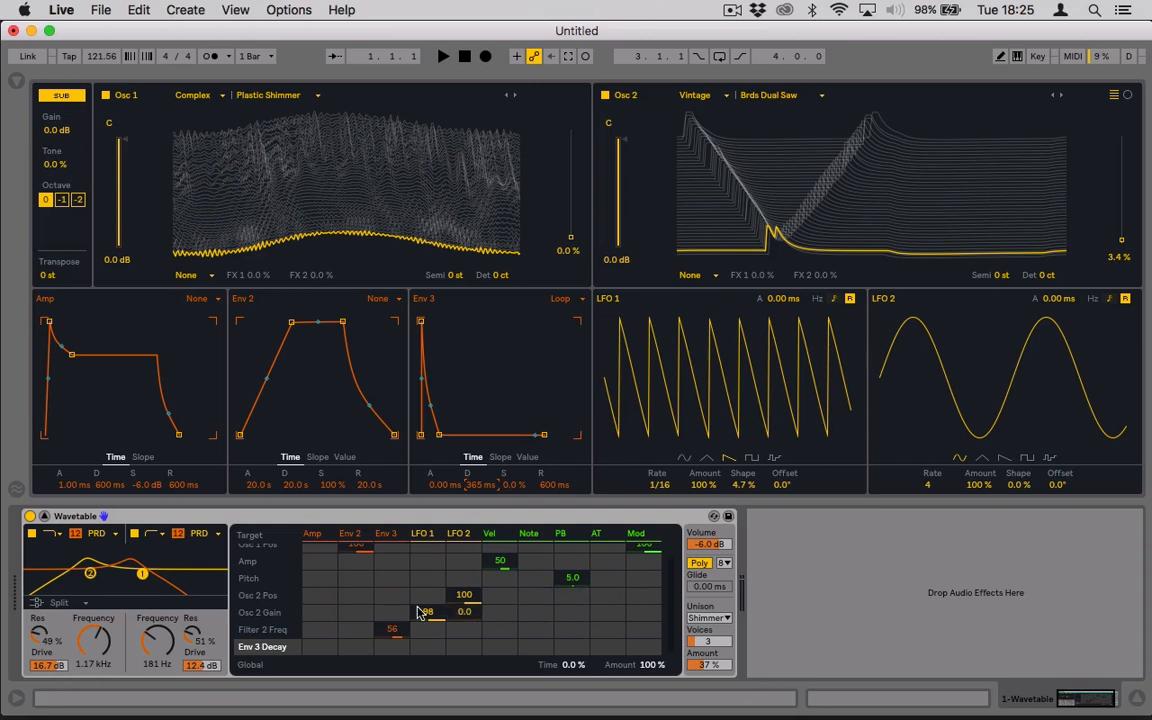
pyautogui.scroll(1, 421, 612)
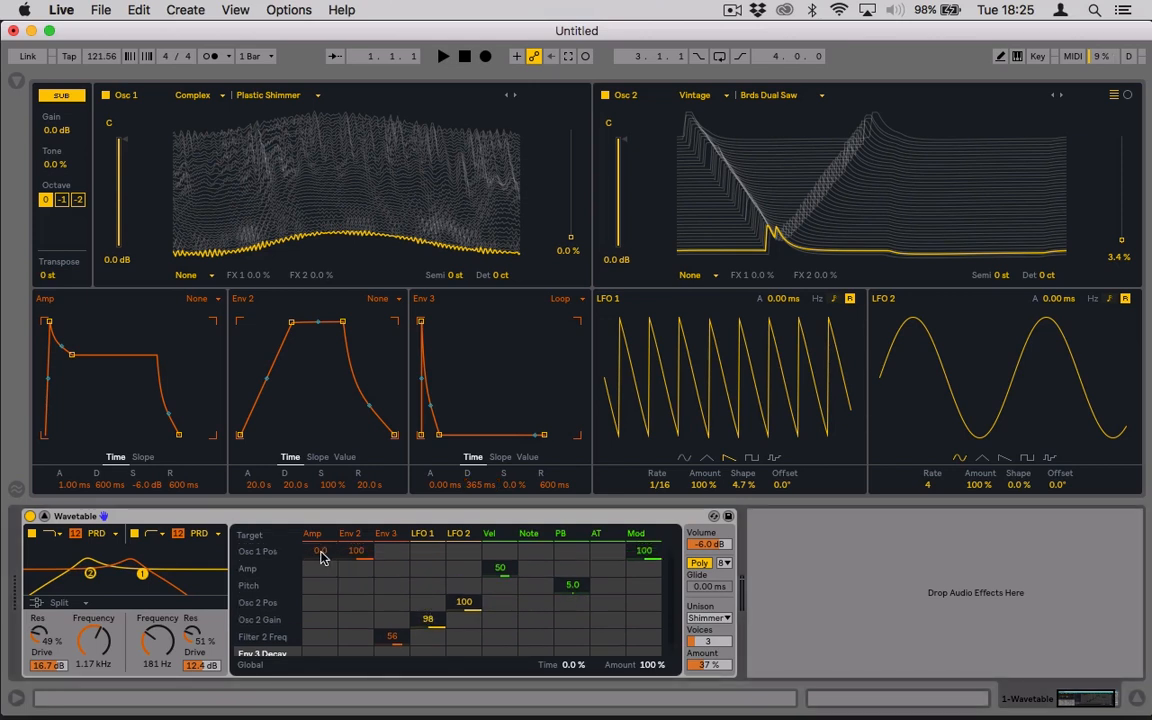